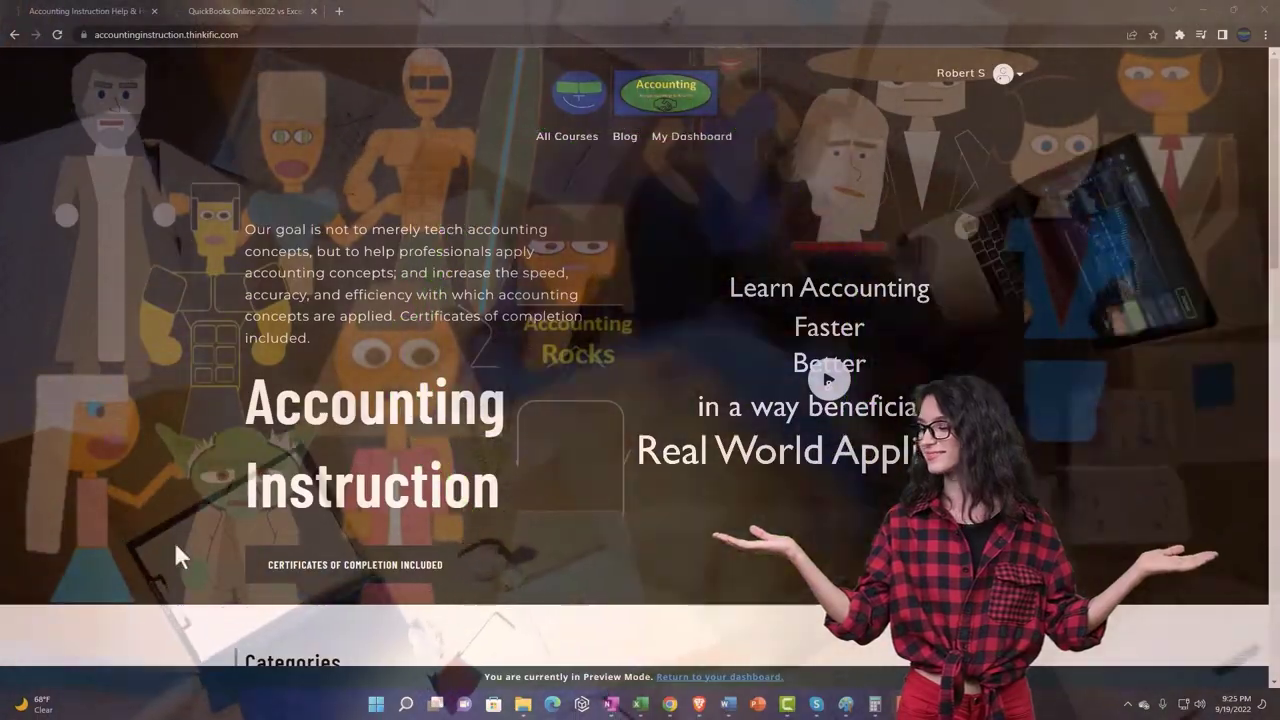
Browse the course categories on the Accounting Instruction site and view the lesson sections of the QuickBooks Online 2022 course.
scroll(176, 550, down, 5)
scroll(176, 548, down, 2)
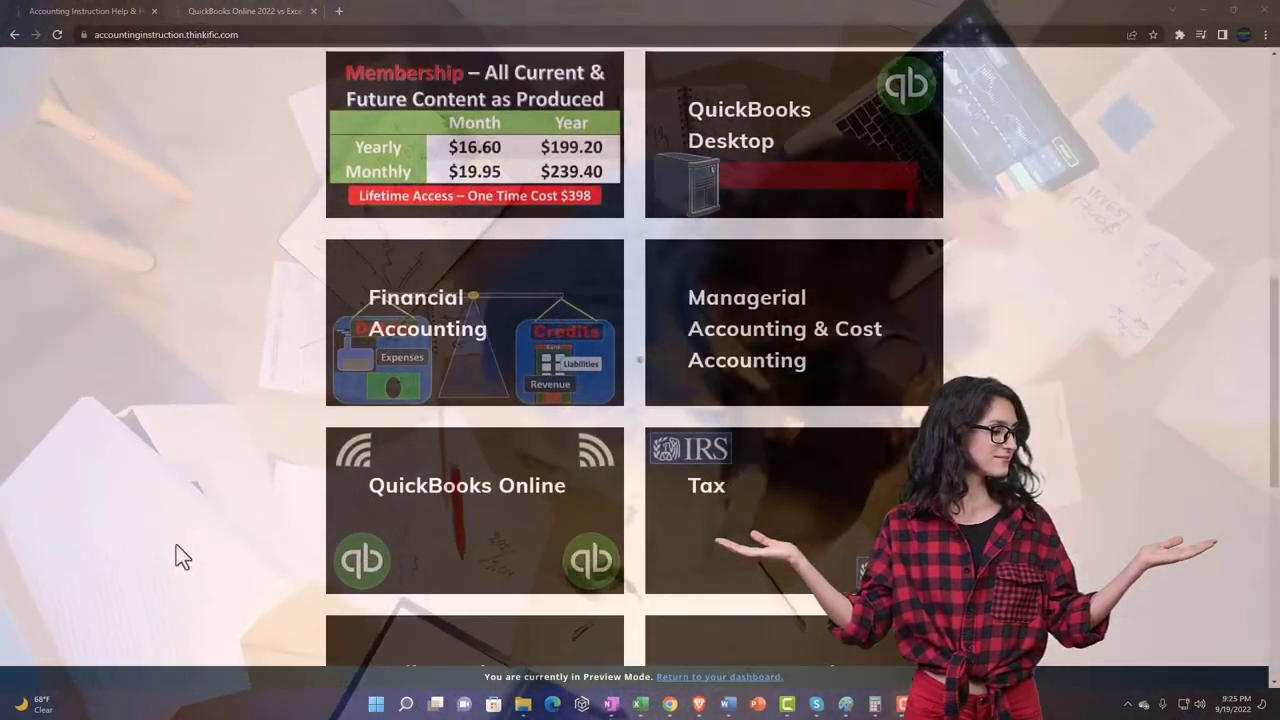
scroll(176, 548, down, 2)
scroll(176, 546, down, 4)
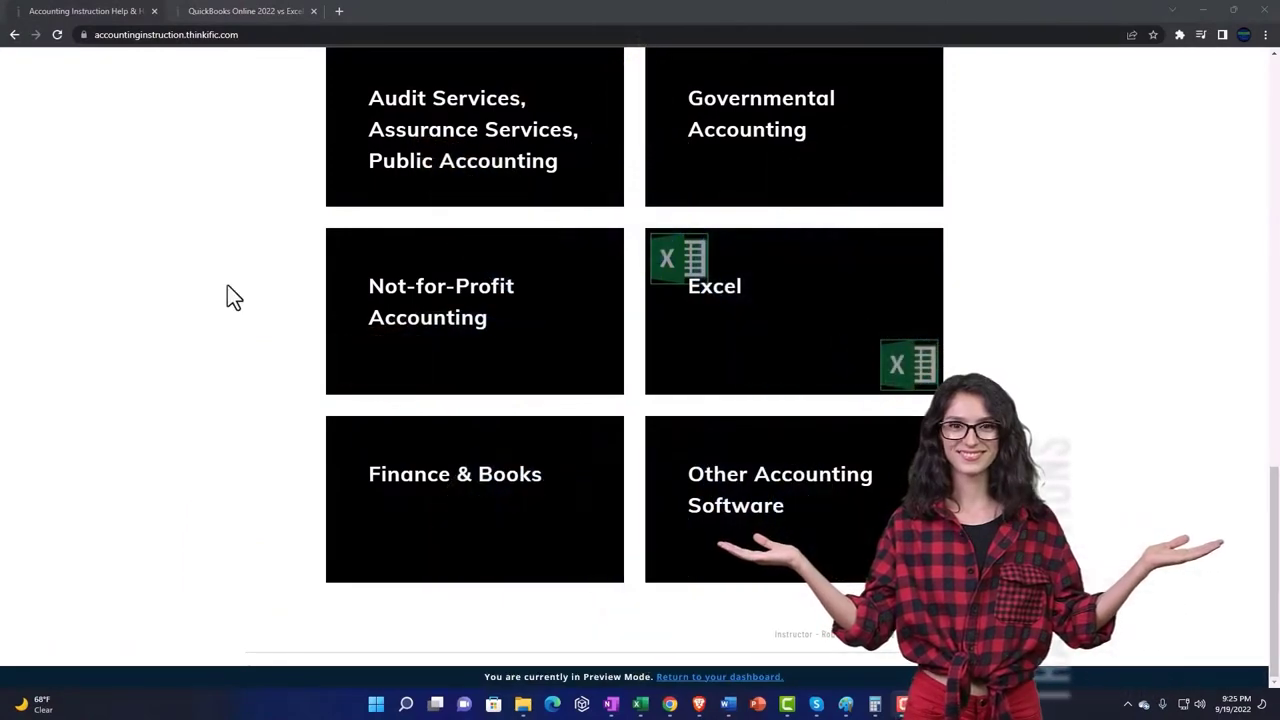
click(229, 12)
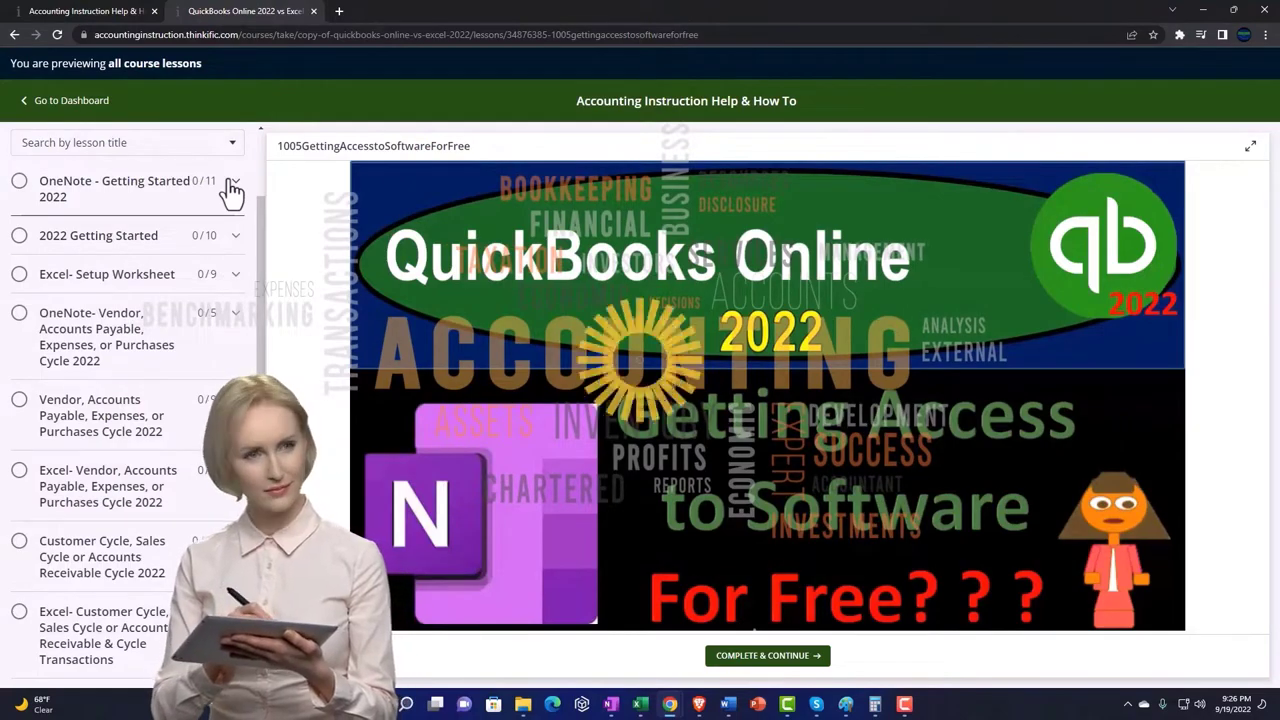
click(232, 186)
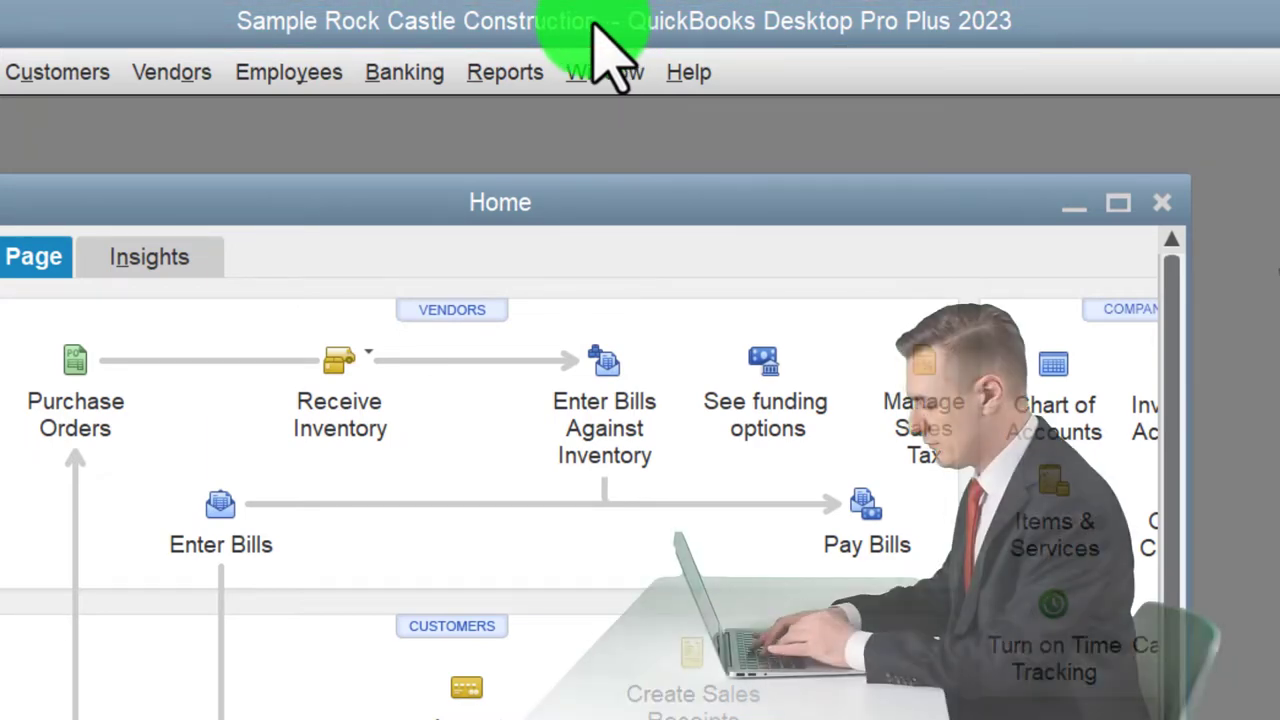
Maximize the Home window in QuickBooks Desktop and check the display option for the open window list.
click(1118, 203)
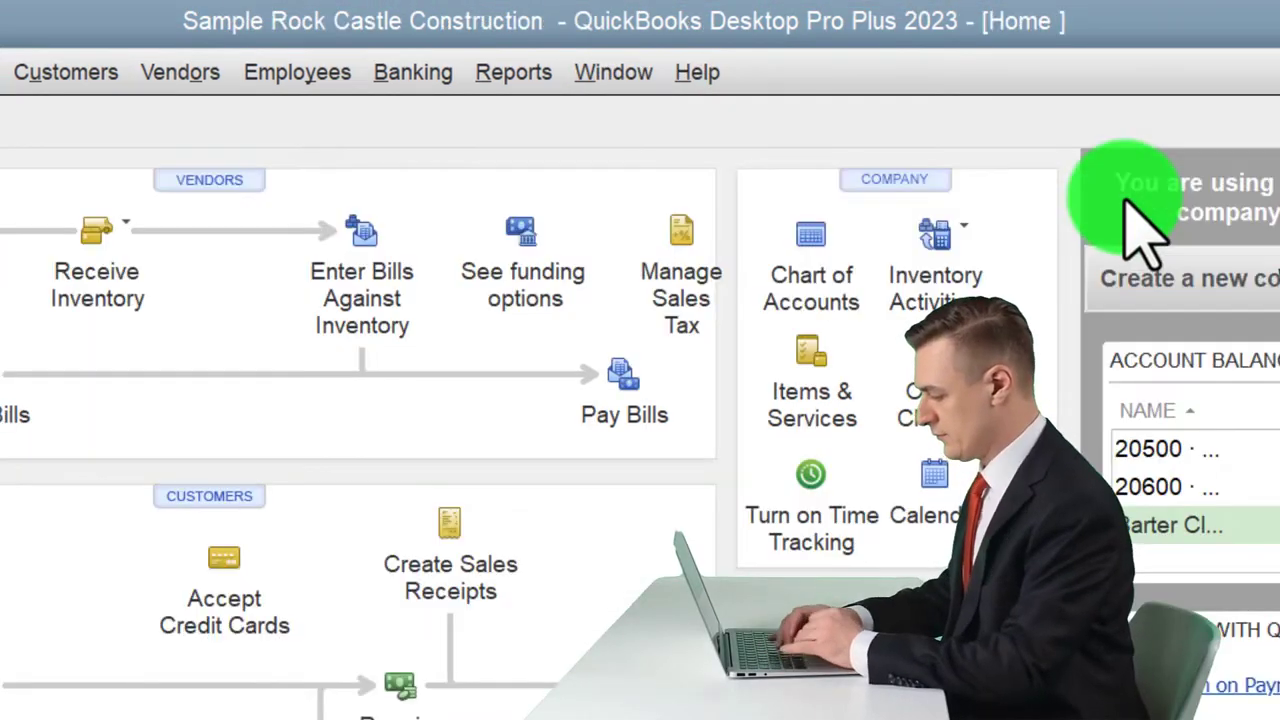
click(180, 72)
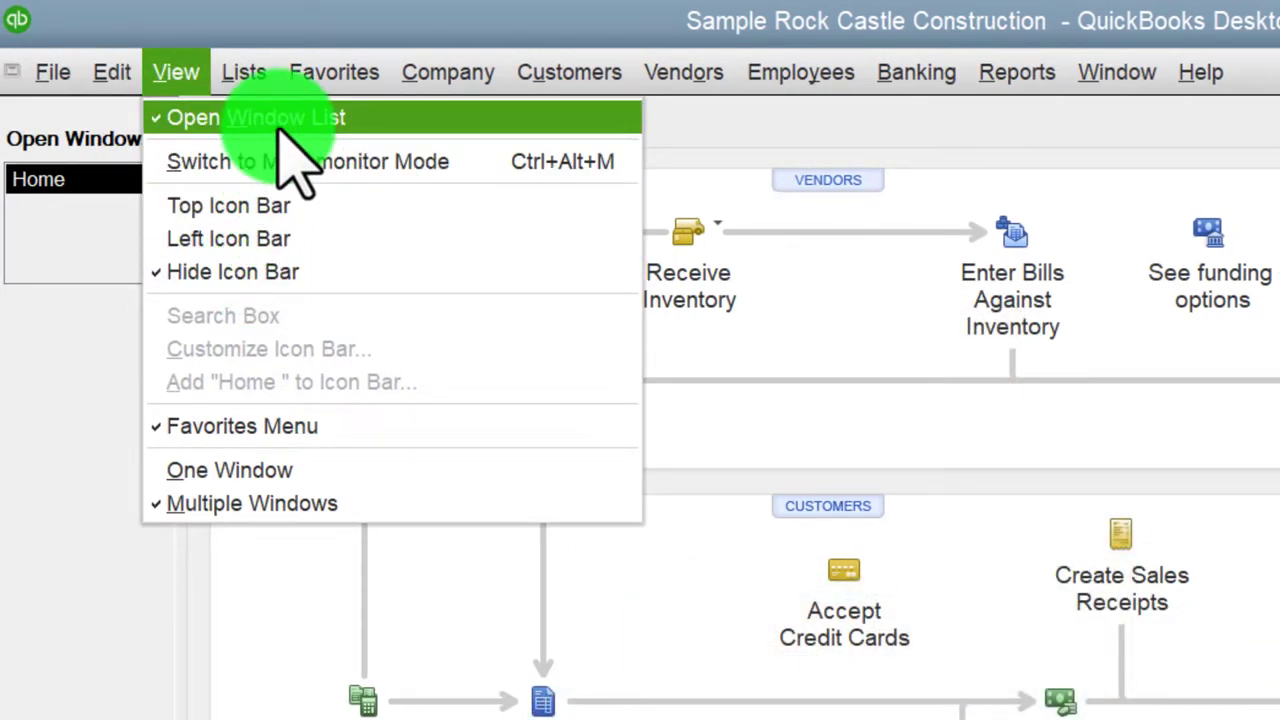
click(44, 334)
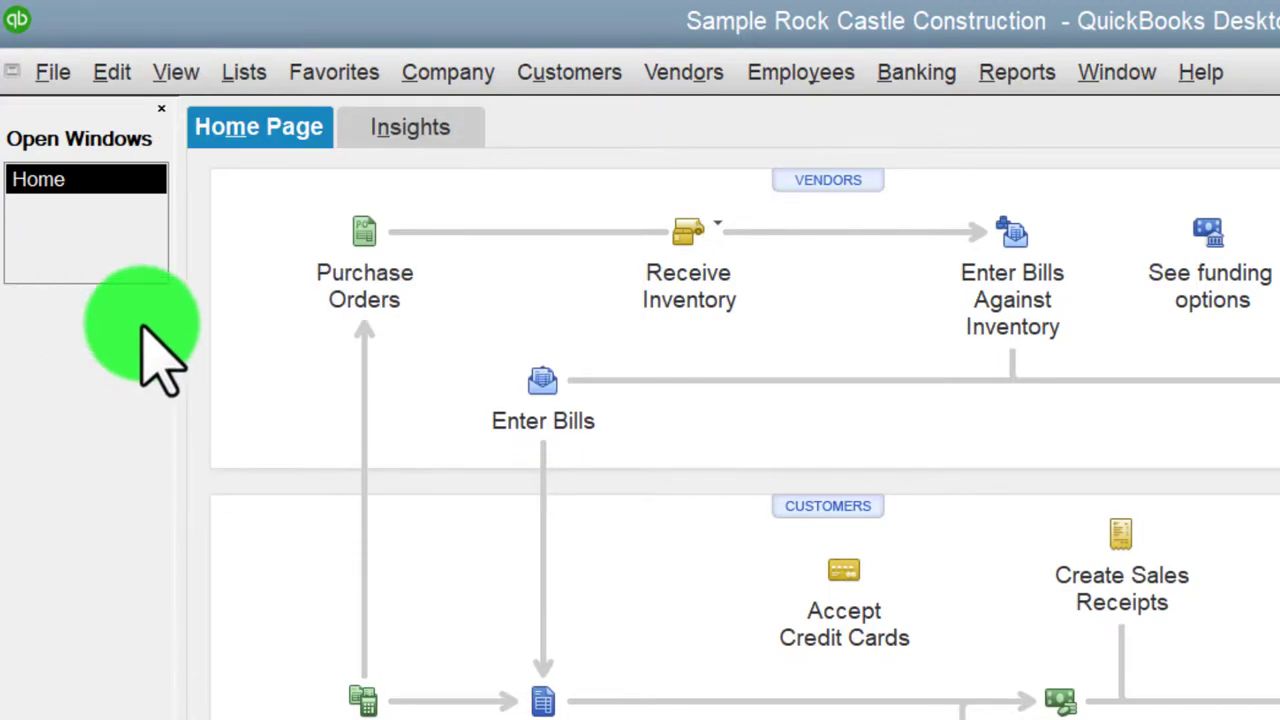
Open the Profit & Loss report and set its date range from 01/01/2024 to 12/31/2024.
click(1017, 72)
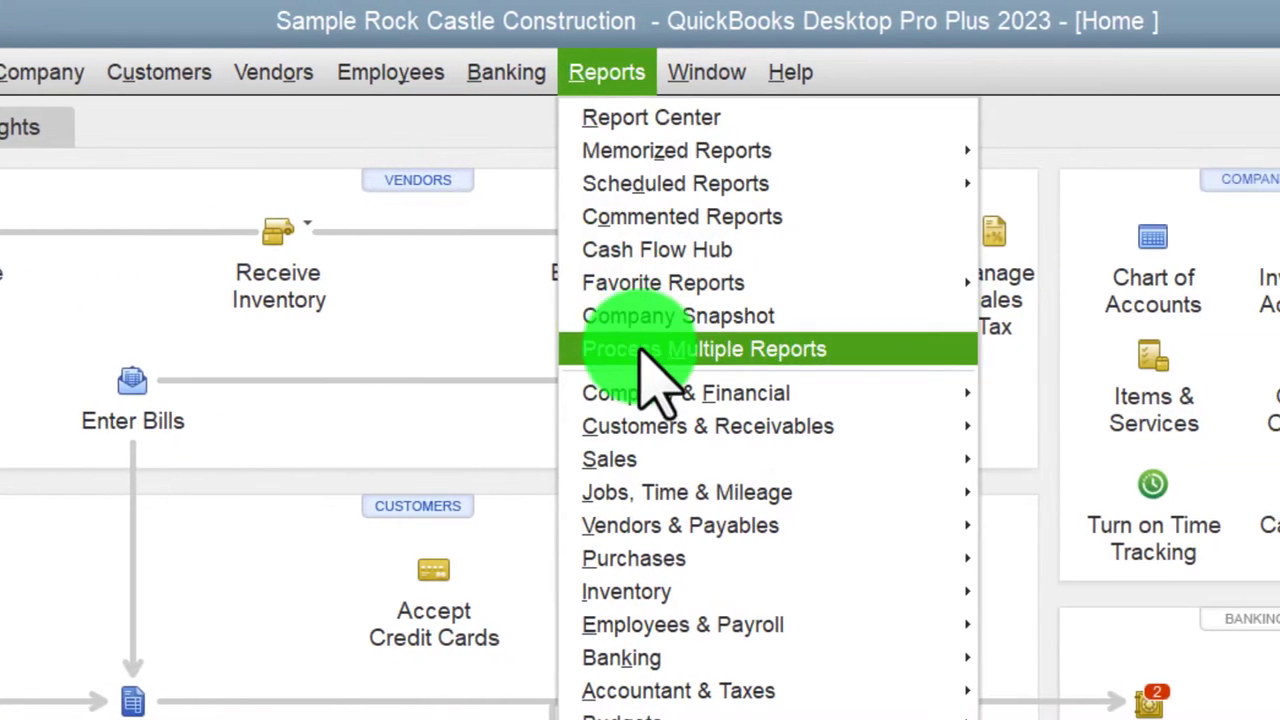
mouse_move(660, 398)
click(1026, 397)
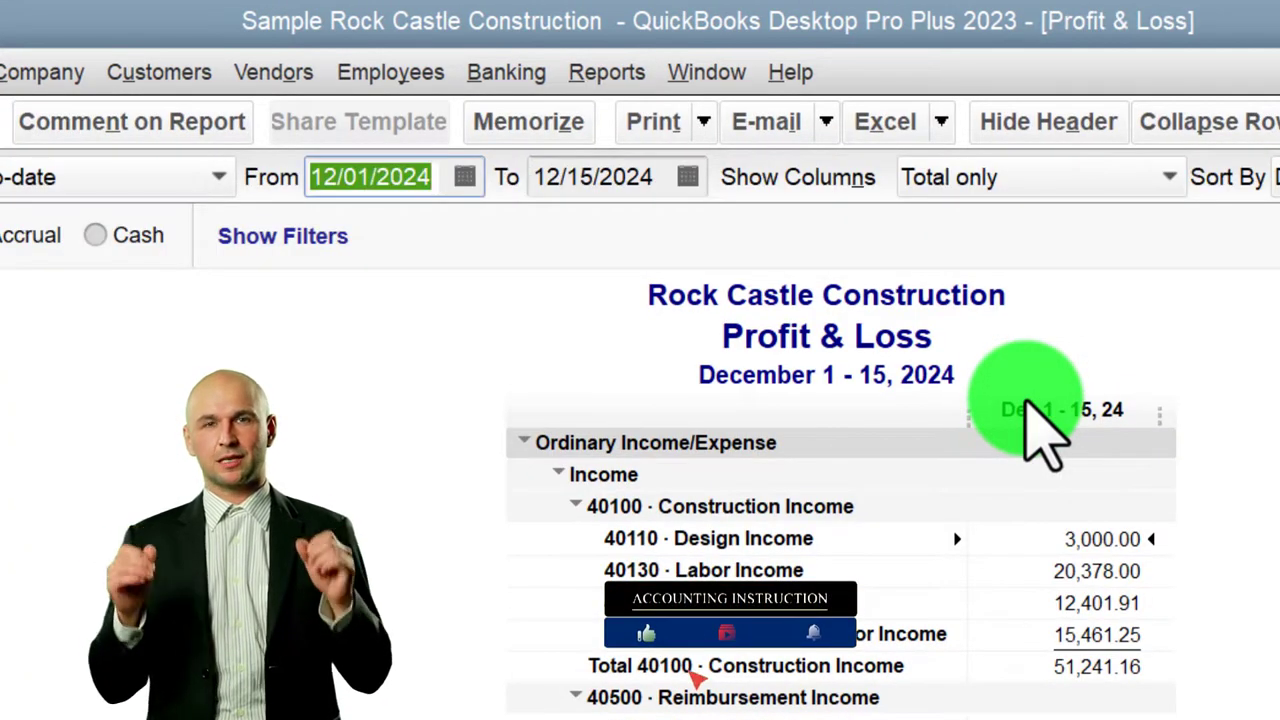
text(010124)
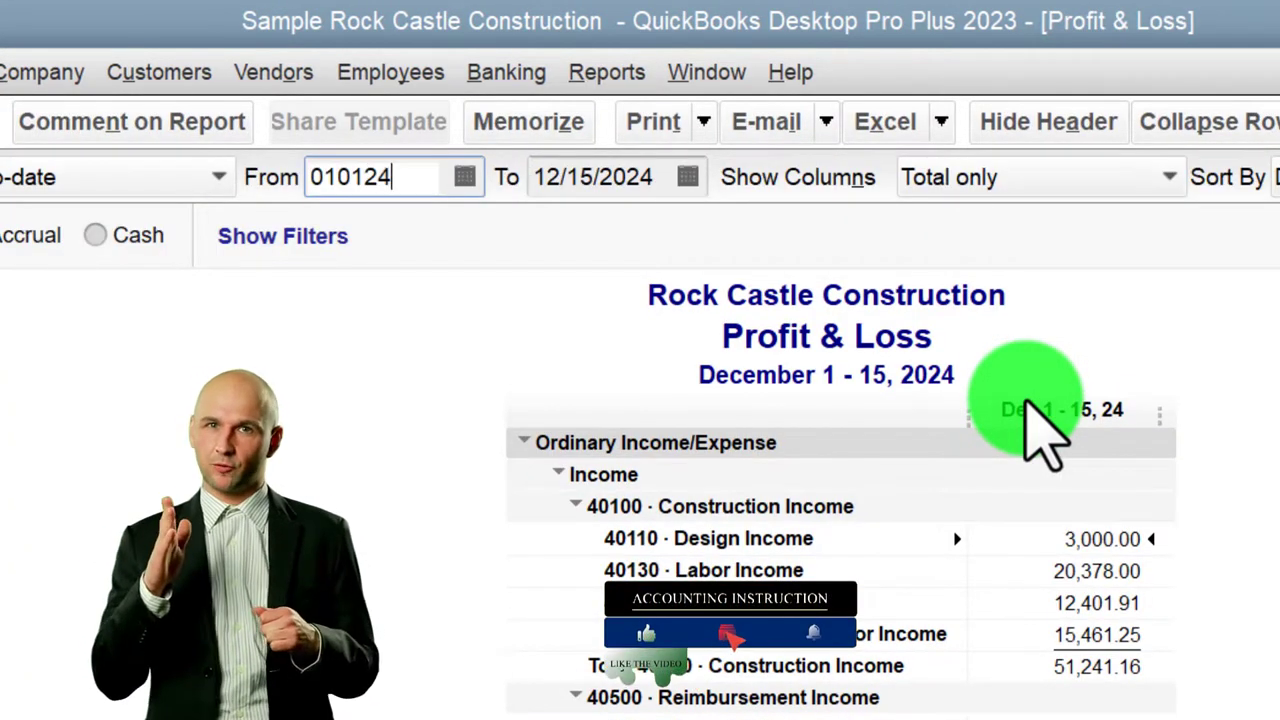
key(Tab)
text(123124)
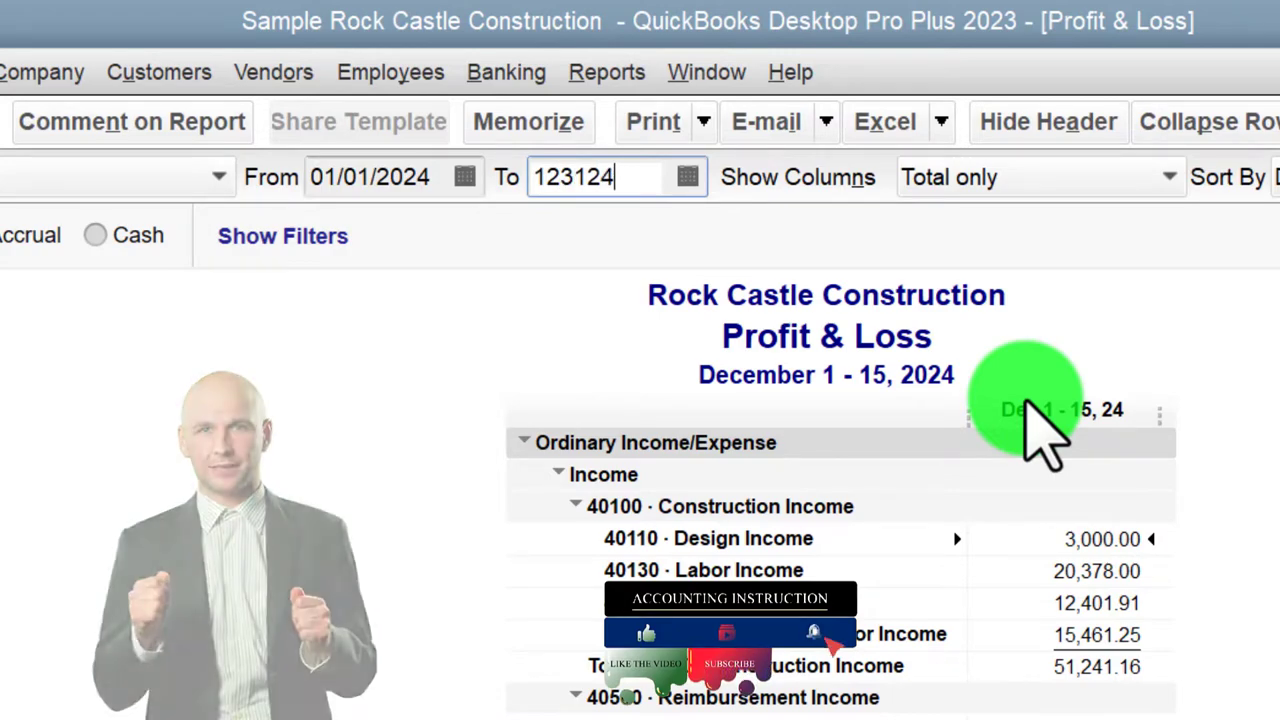
key(Tab)
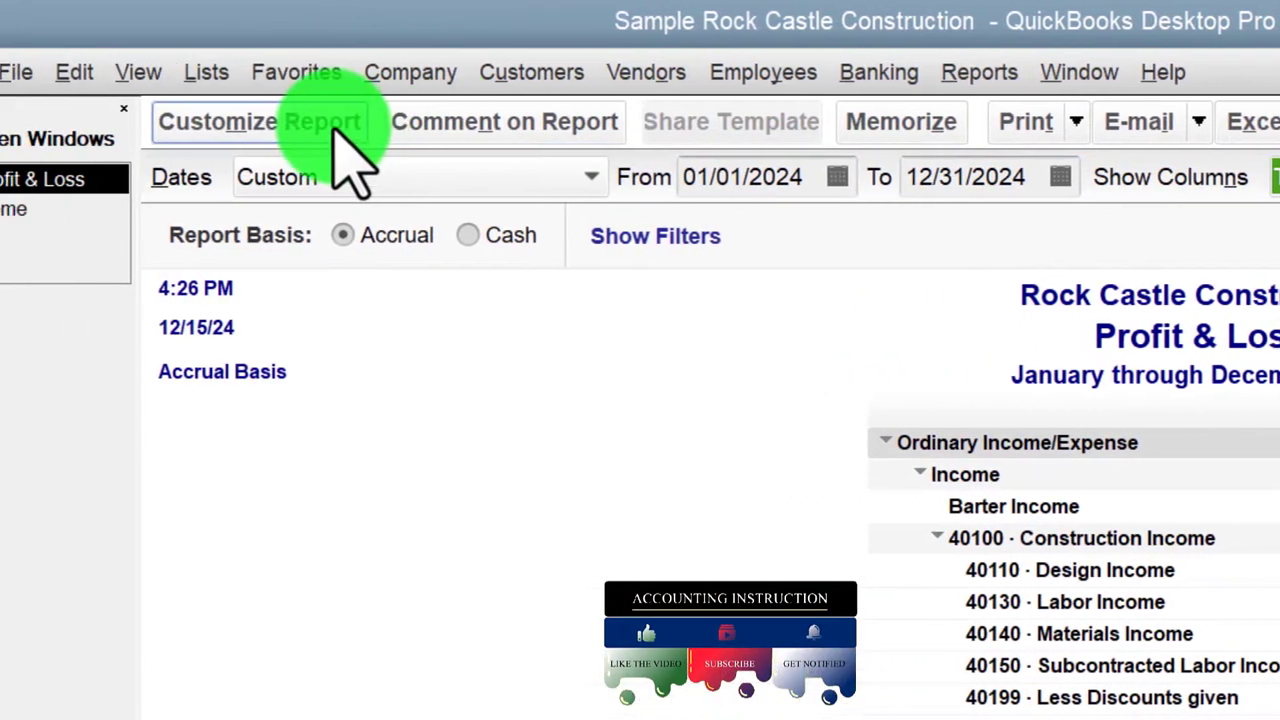
Customize the Profit & Loss report with font size 12, applying the change to all related fonts.
click(320, 122)
click(762, 97)
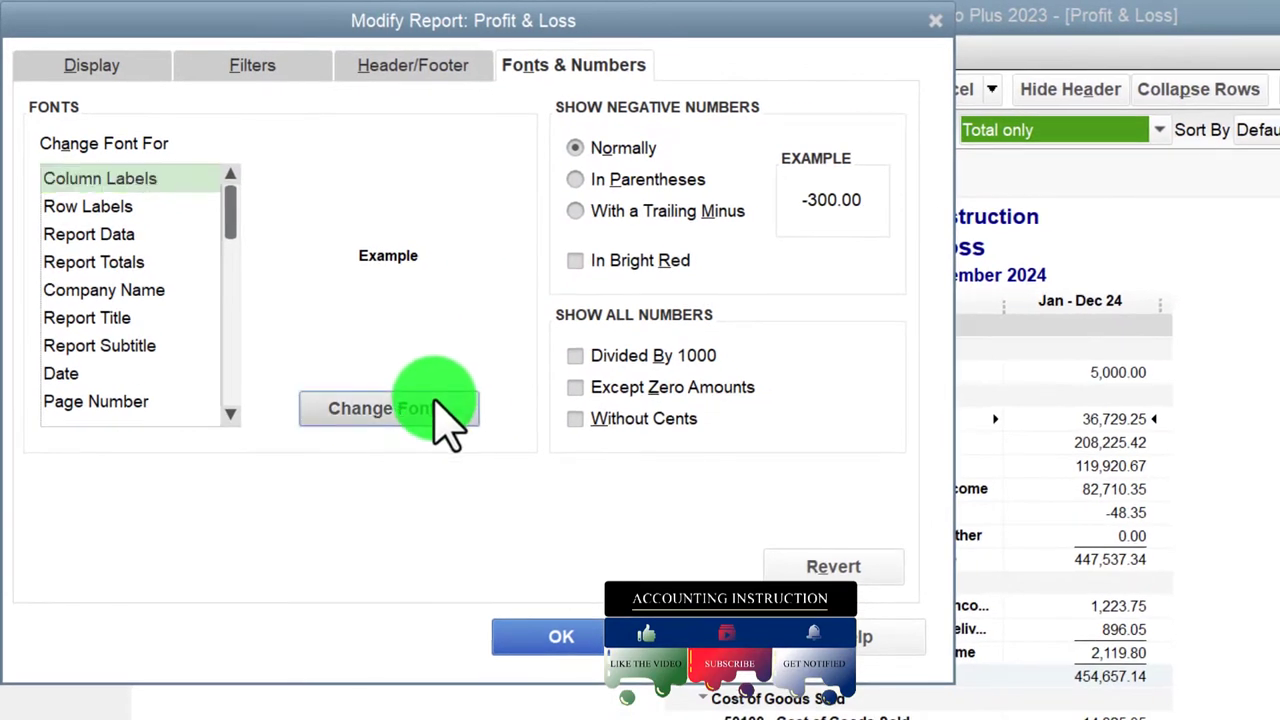
click(434, 404)
click(508, 230)
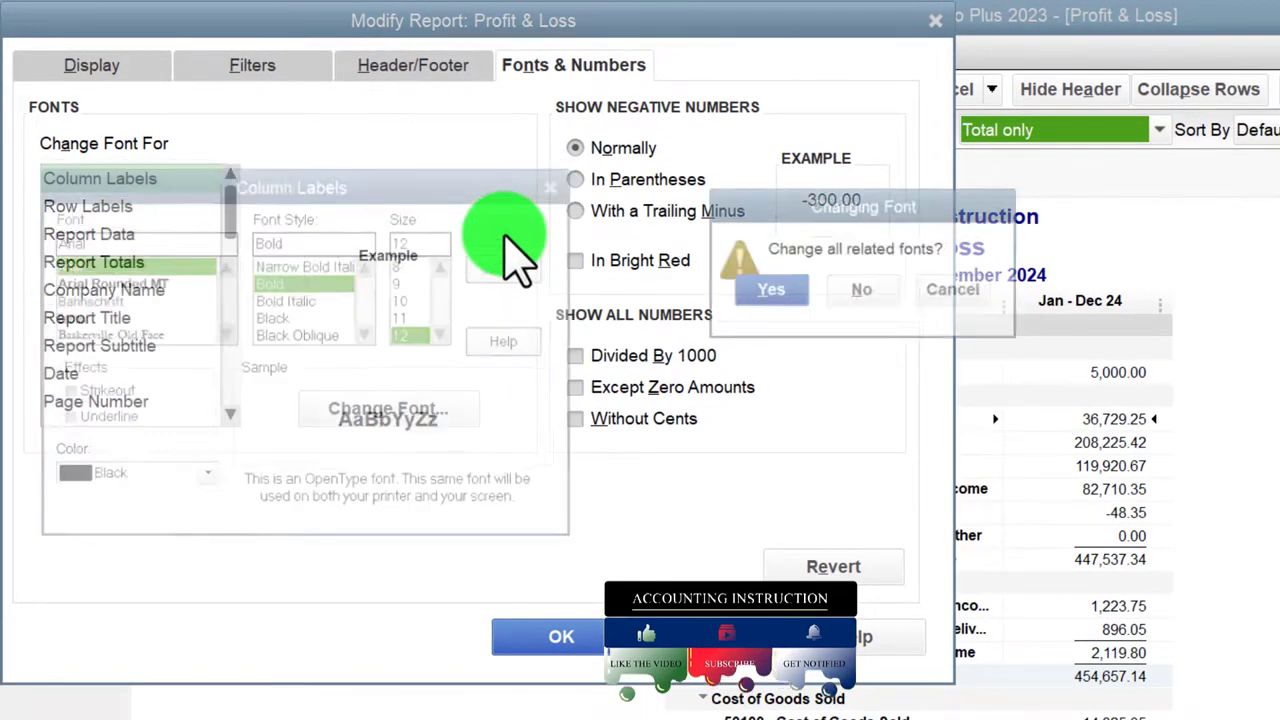
click(745, 292)
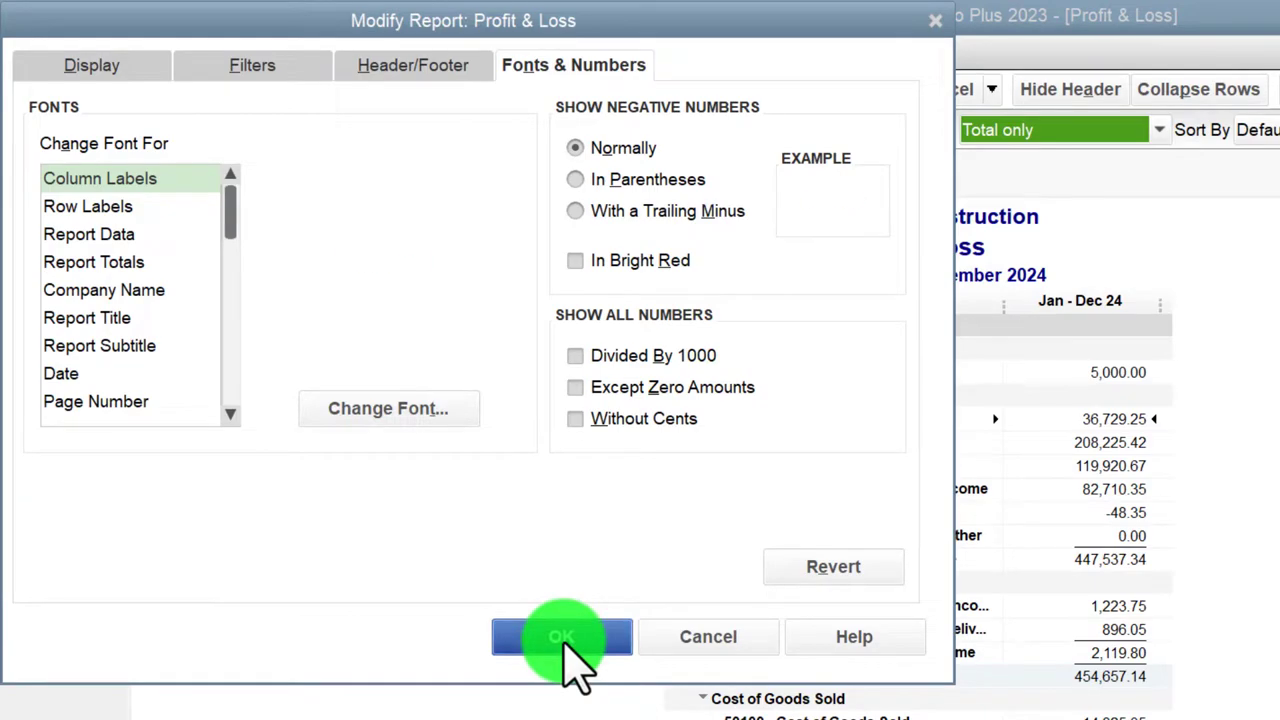
click(562, 637)
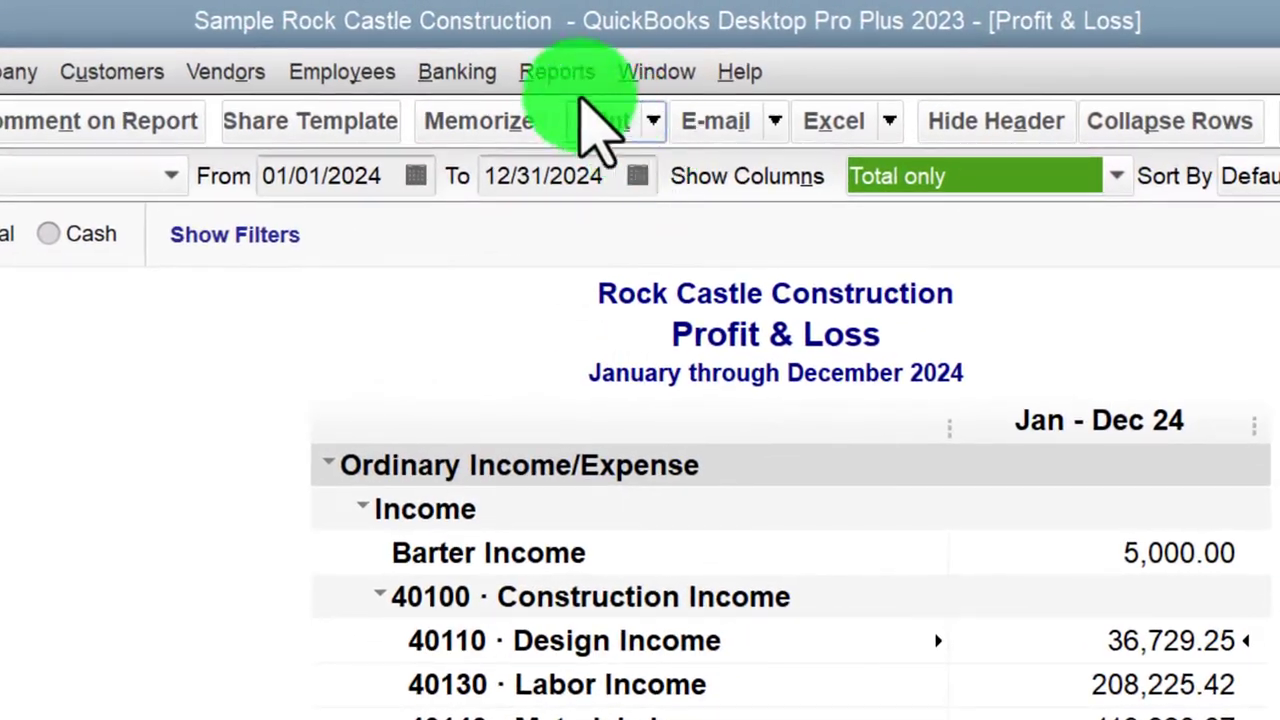
Open the standard Balance Sheet report and set its date range to This Fiscal Year.
click(560, 74)
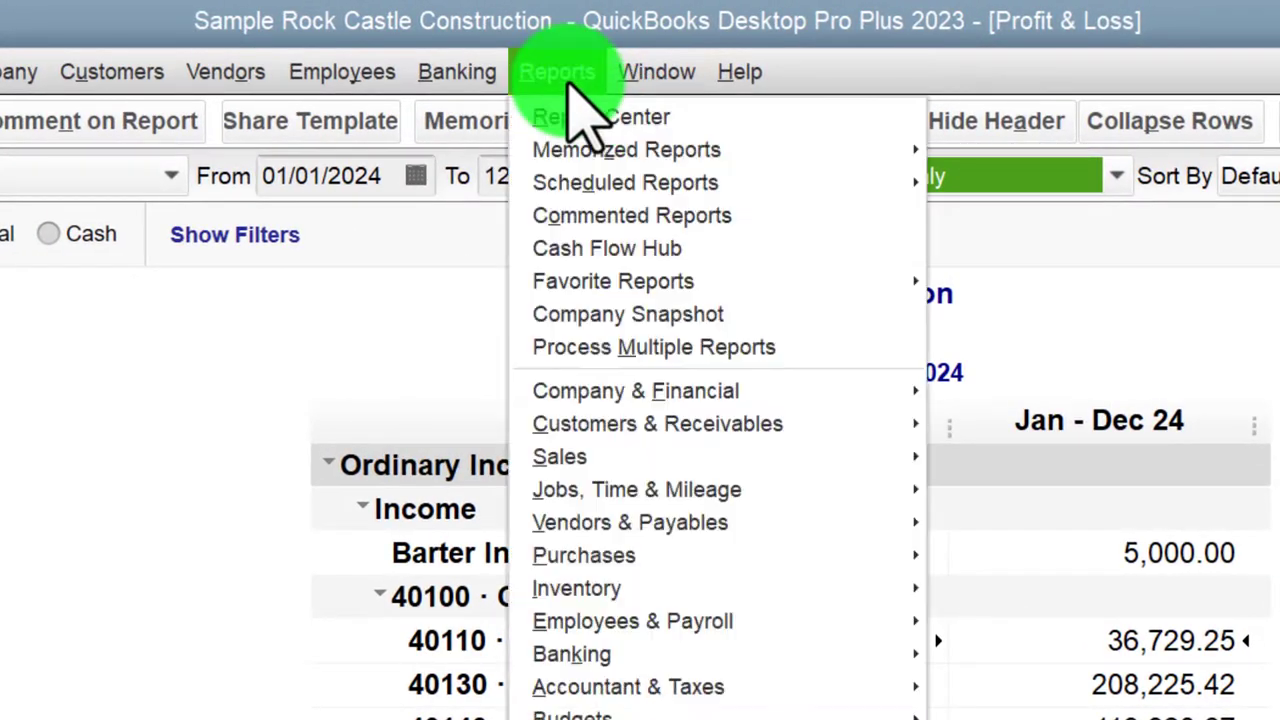
mouse_move(650, 392)
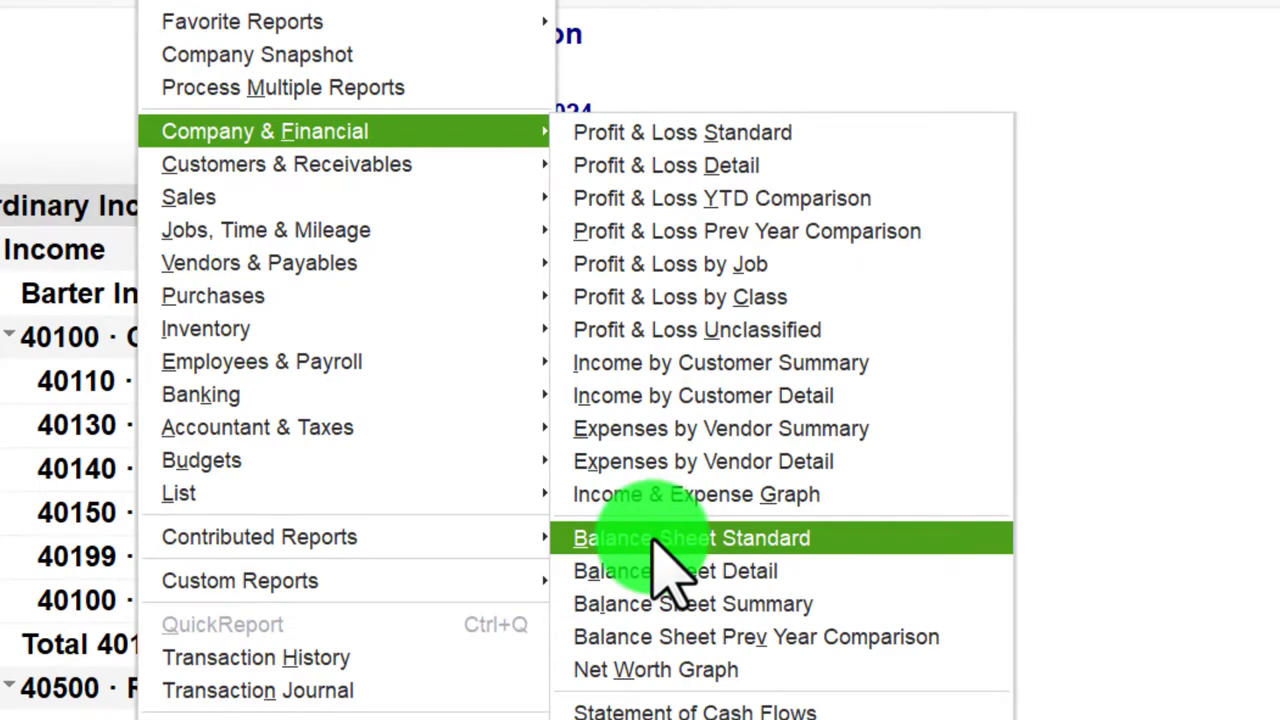
click(777, 619)
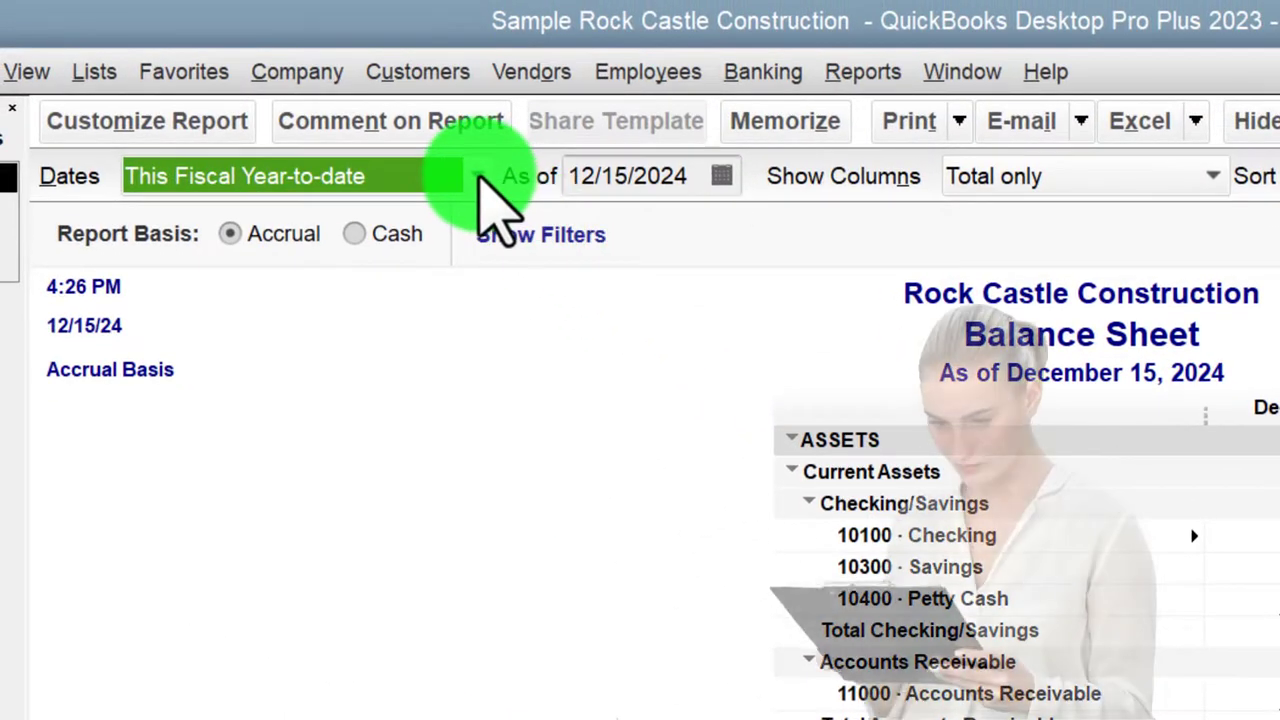
click(478, 178)
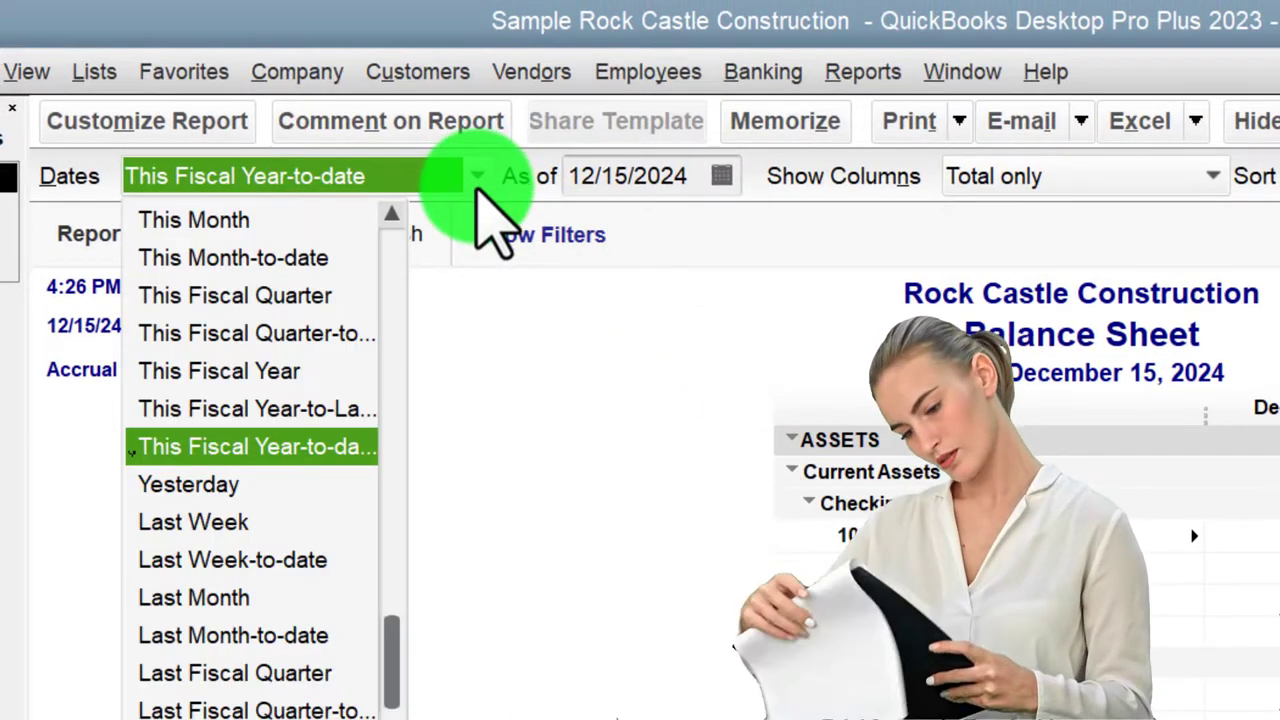
click(287, 371)
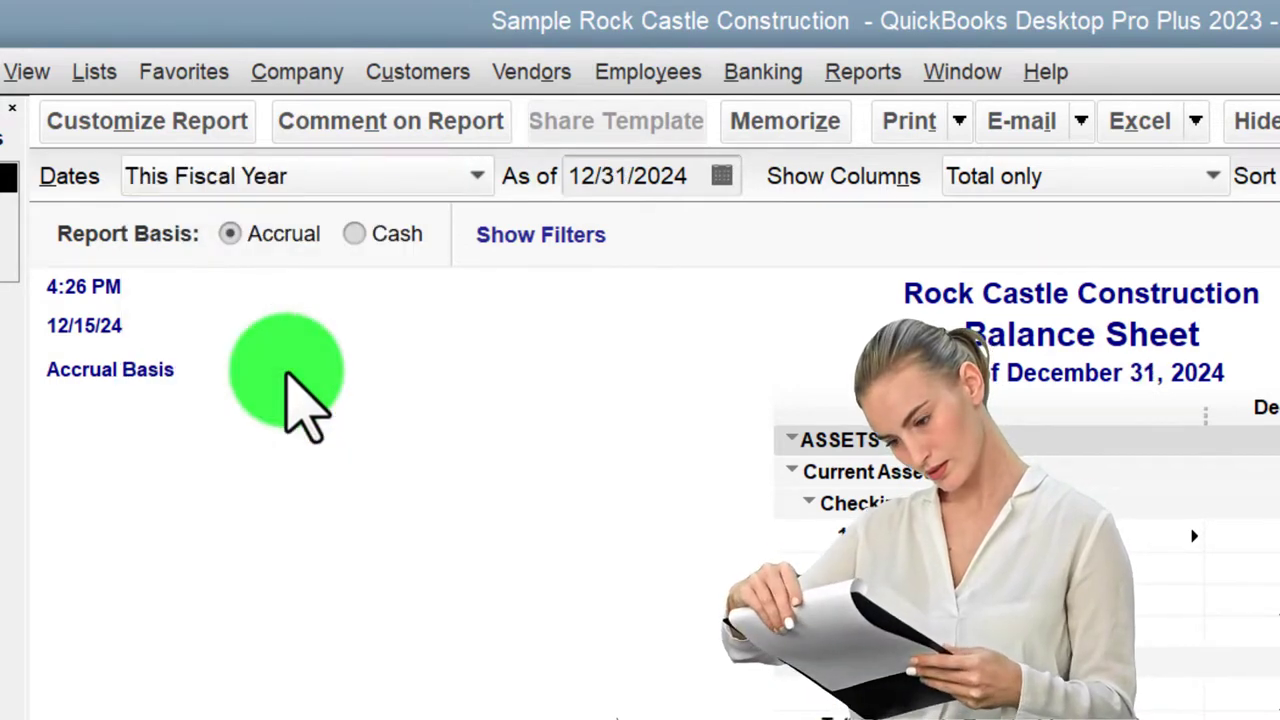
Customize the Balance Sheet report with font size 12, applying the change to all related fonts.
click(207, 138)
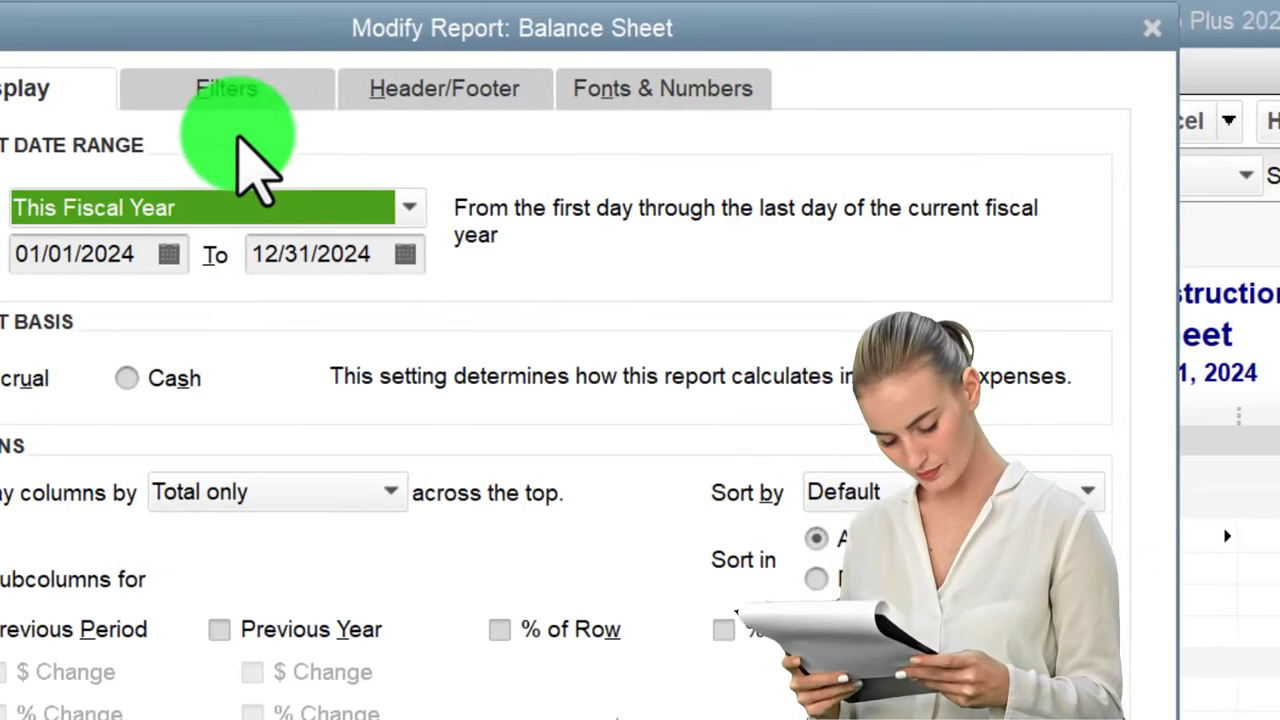
click(725, 100)
click(592, 550)
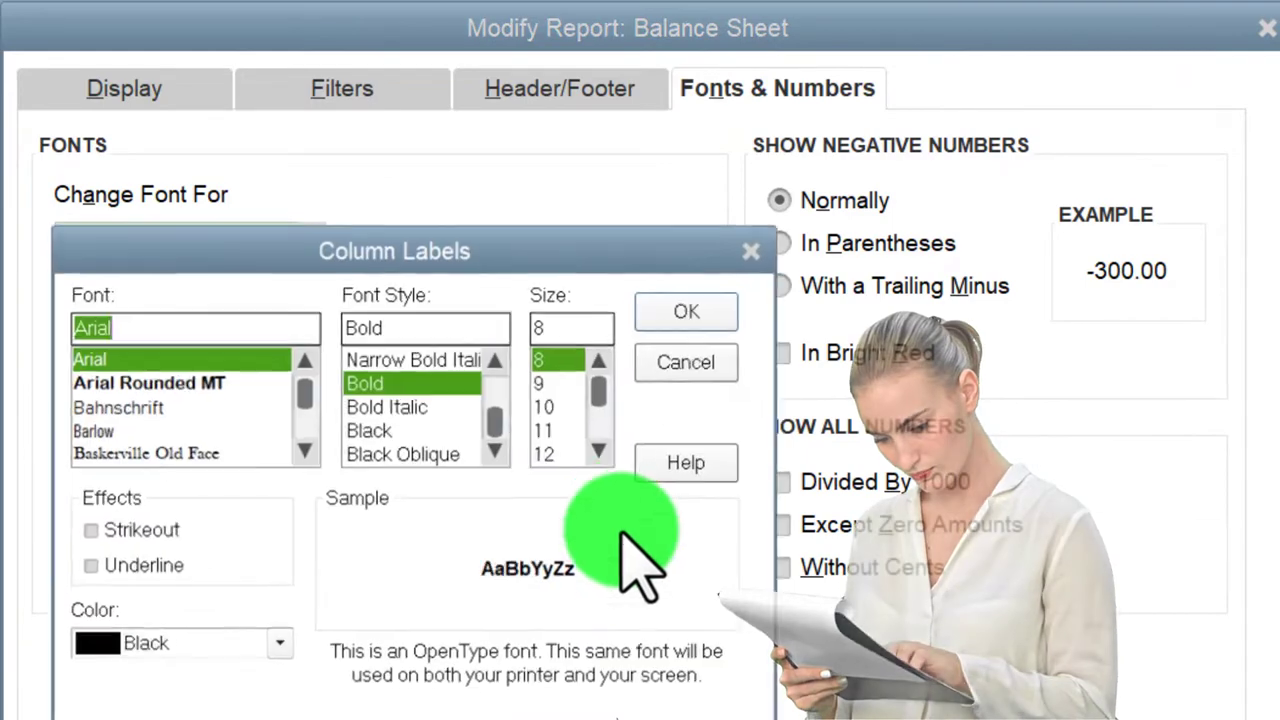
click(531, 423)
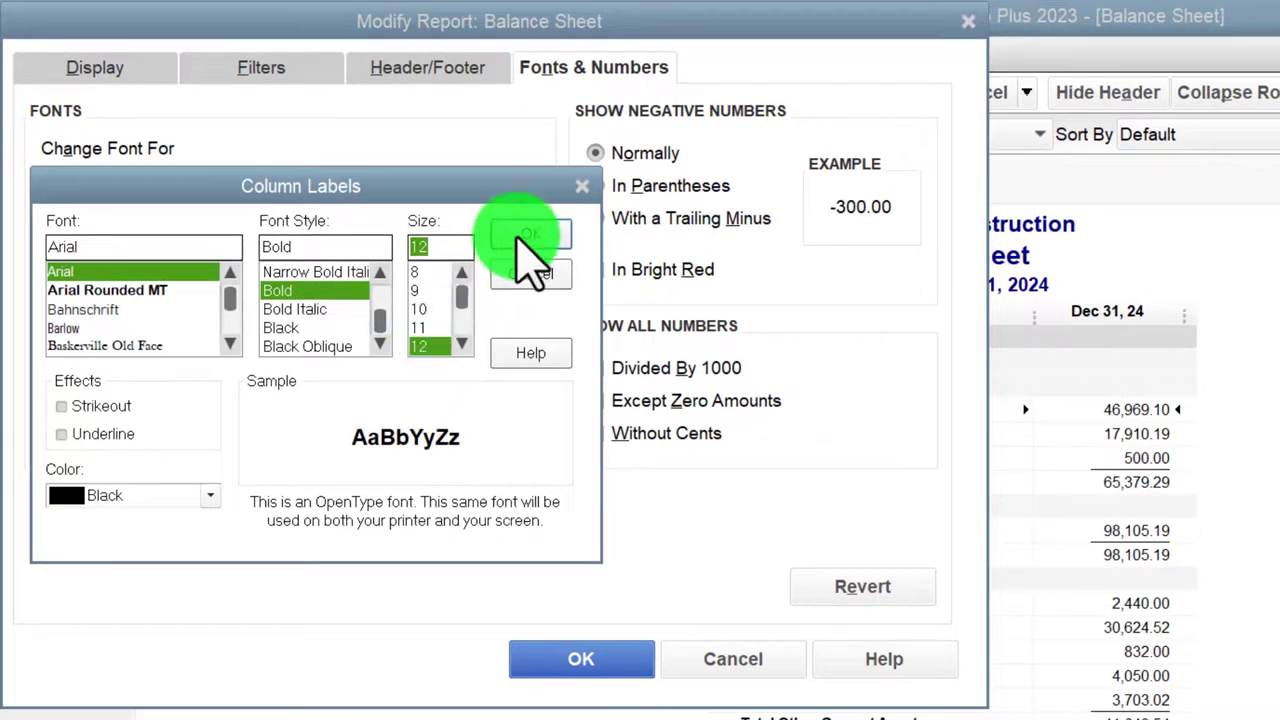
click(522, 236)
click(792, 303)
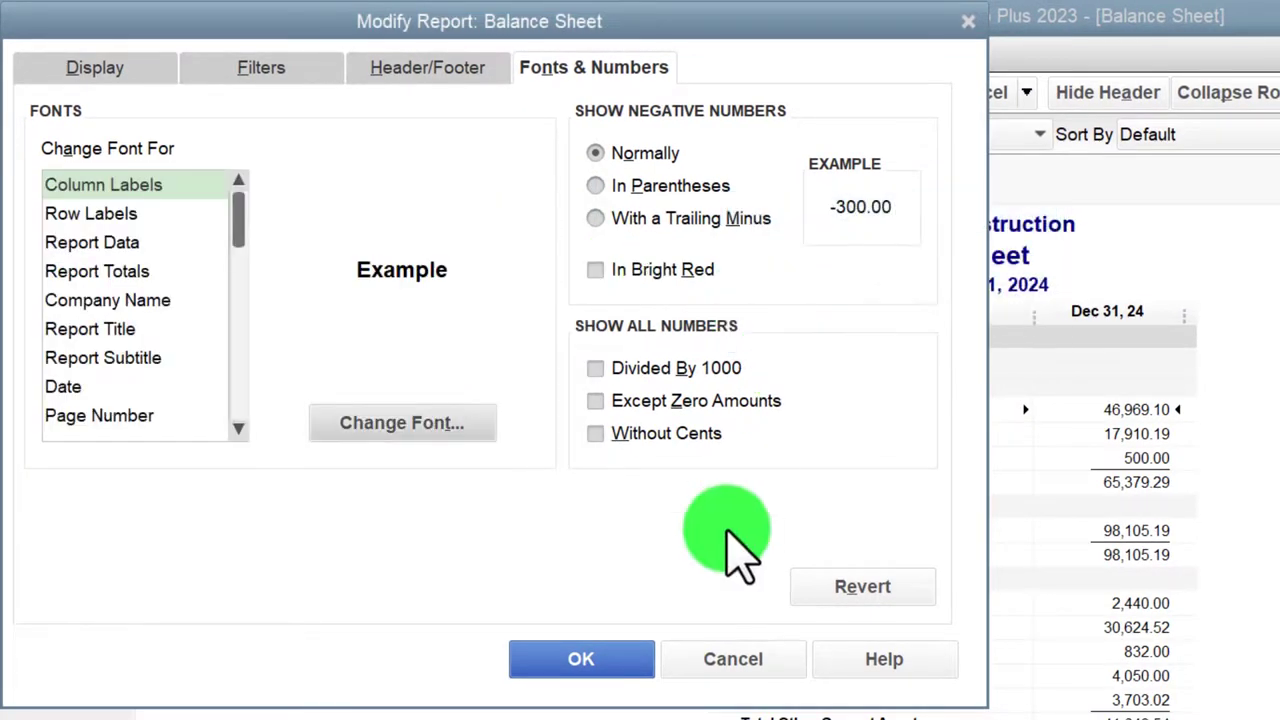
click(622, 660)
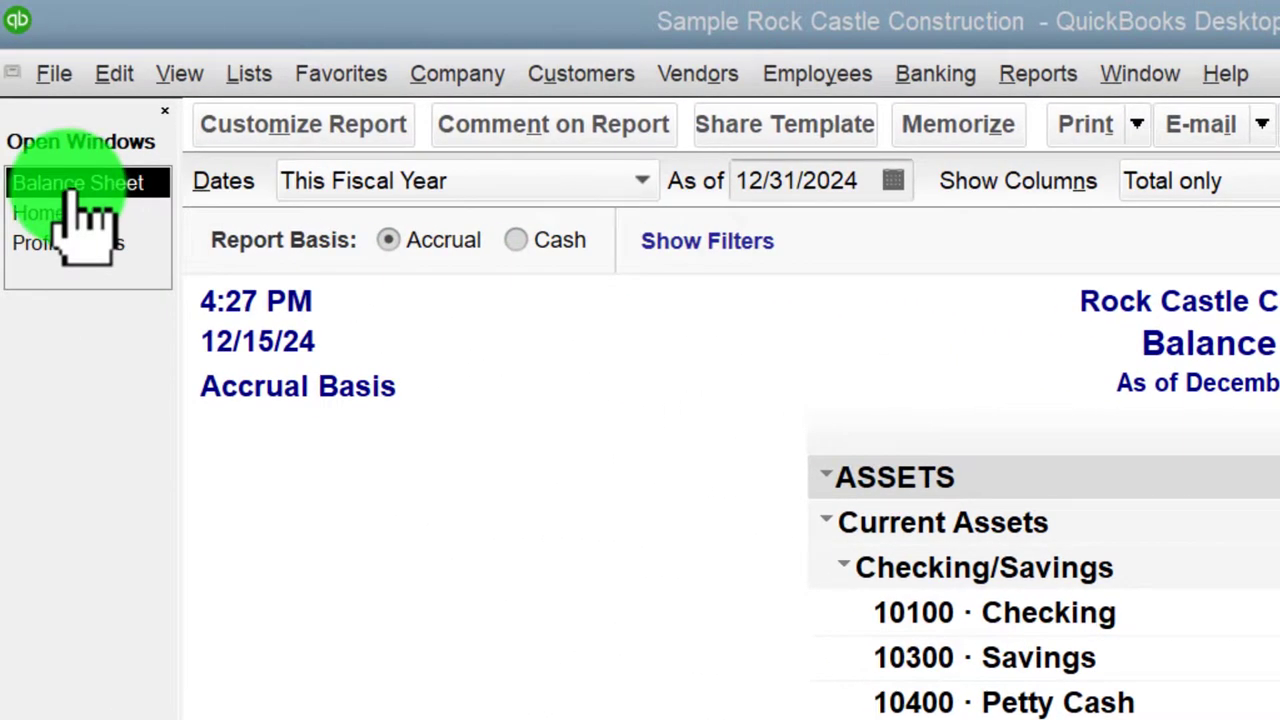
Return from the Home page to the Balance Sheet and drill into the 10100 Checking amount to examine its transactions by type and date.
click(50, 213)
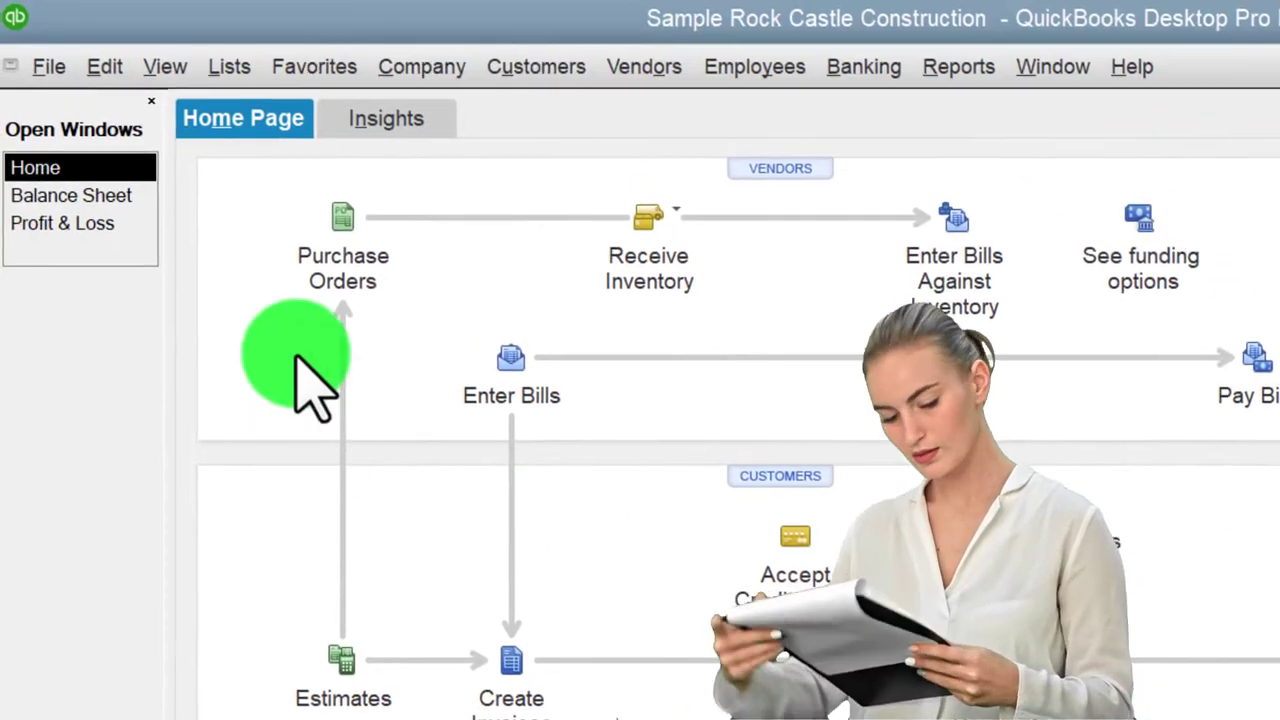
click(82, 194)
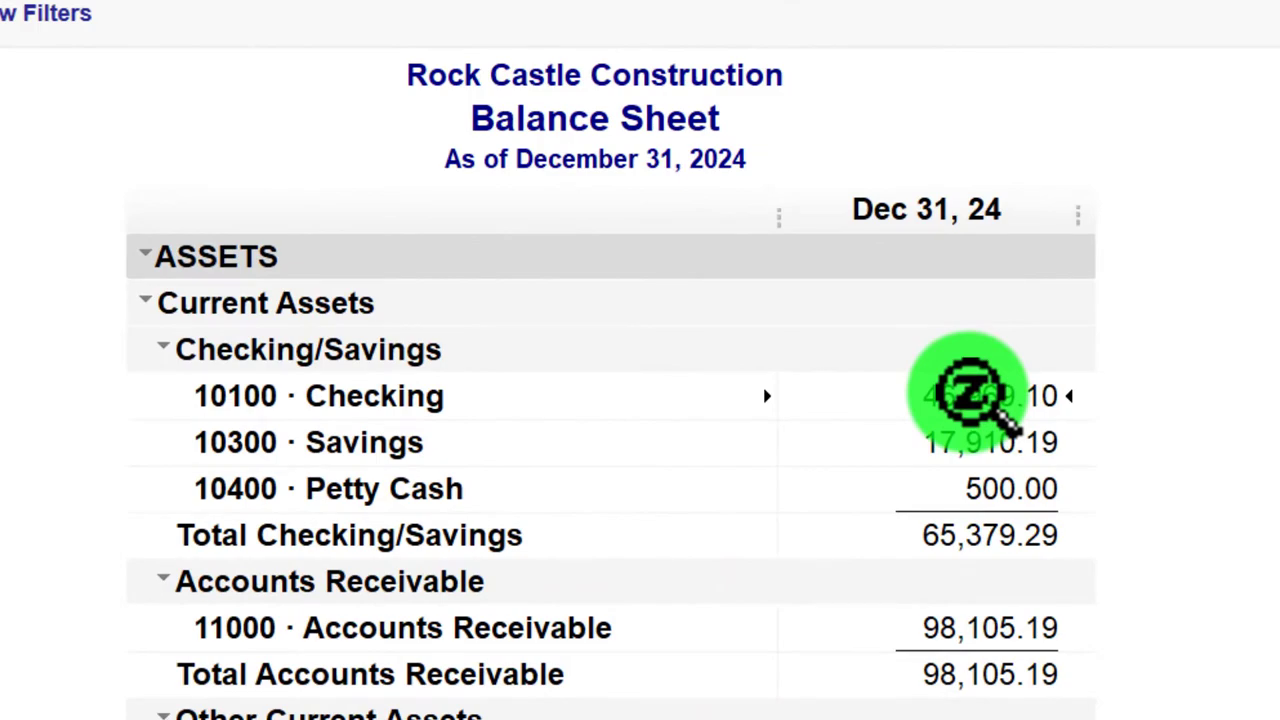
double_click(975, 392)
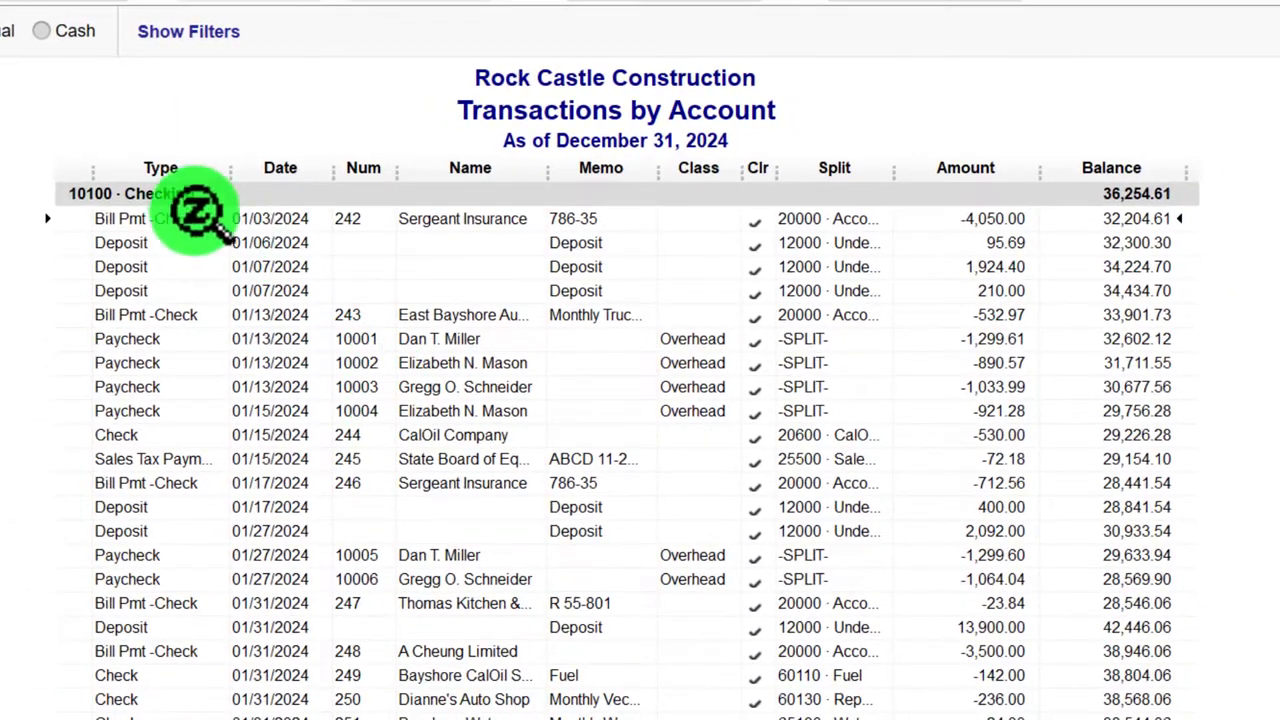
scroll(200, 366, down, 3)
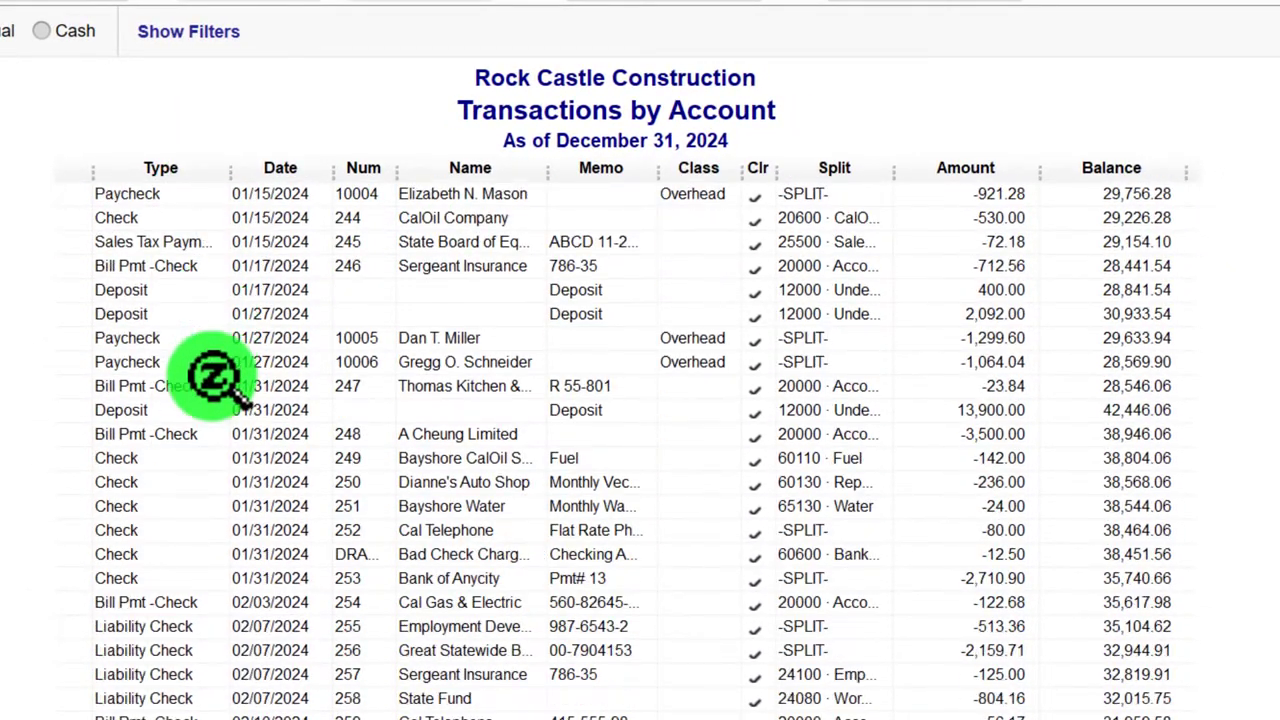
scroll(213, 378, down, 7)
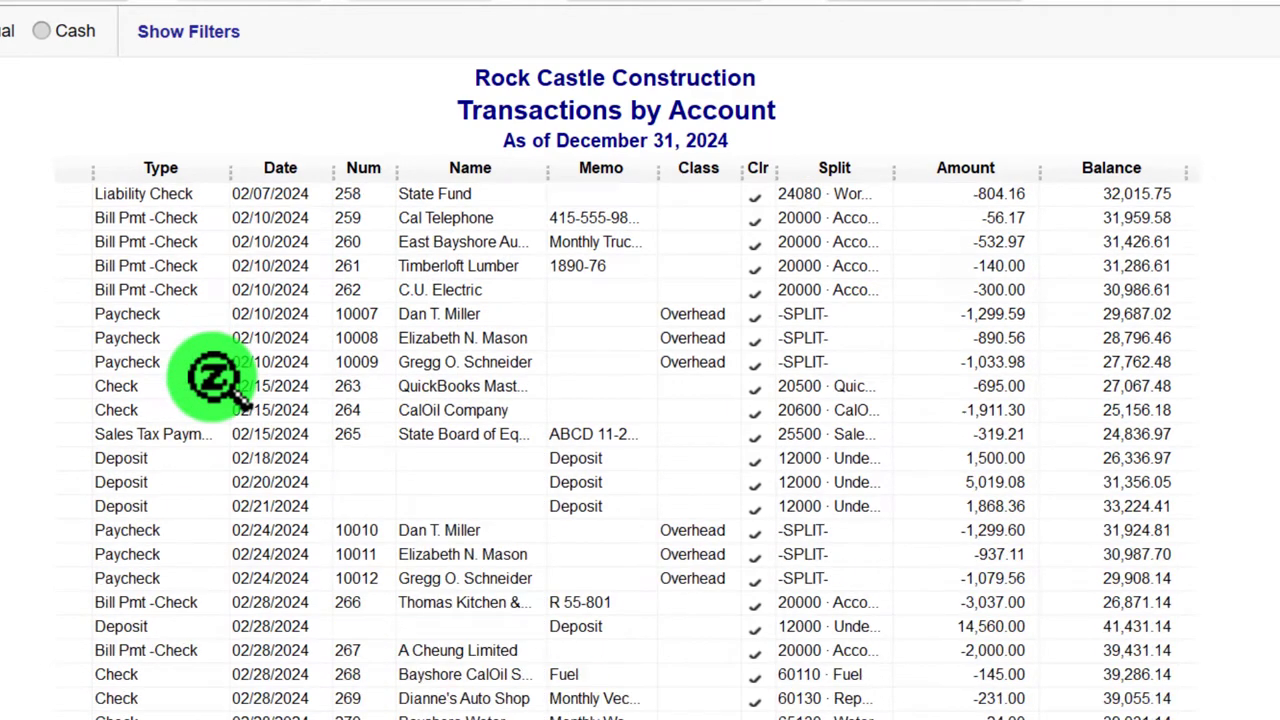
scroll(213, 378, down, 6)
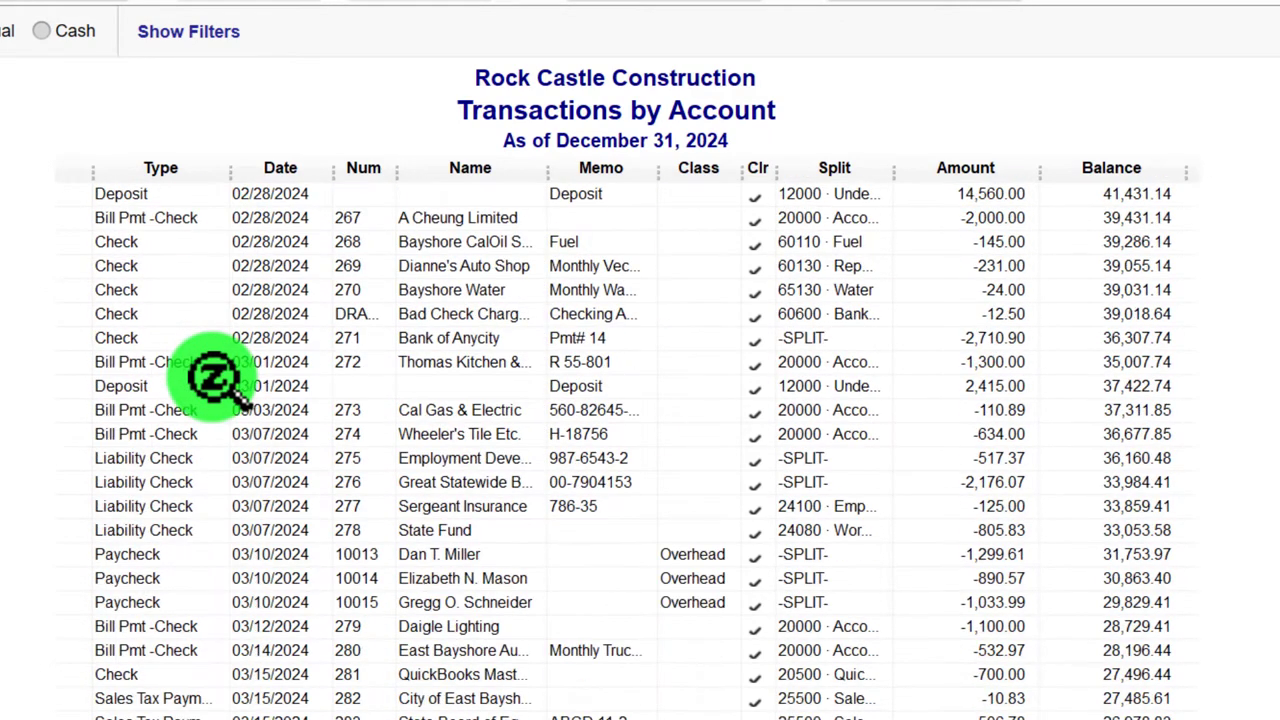
scroll(213, 378, down, 5)
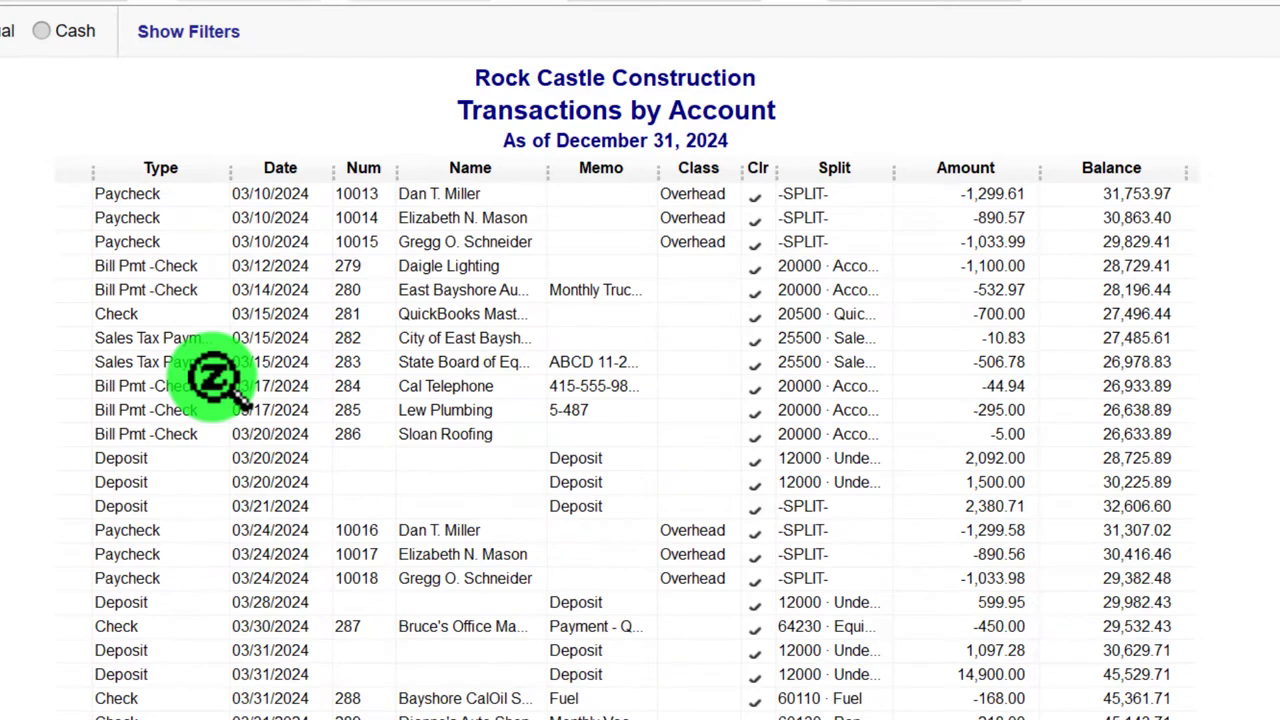
scroll(213, 378, down, 5)
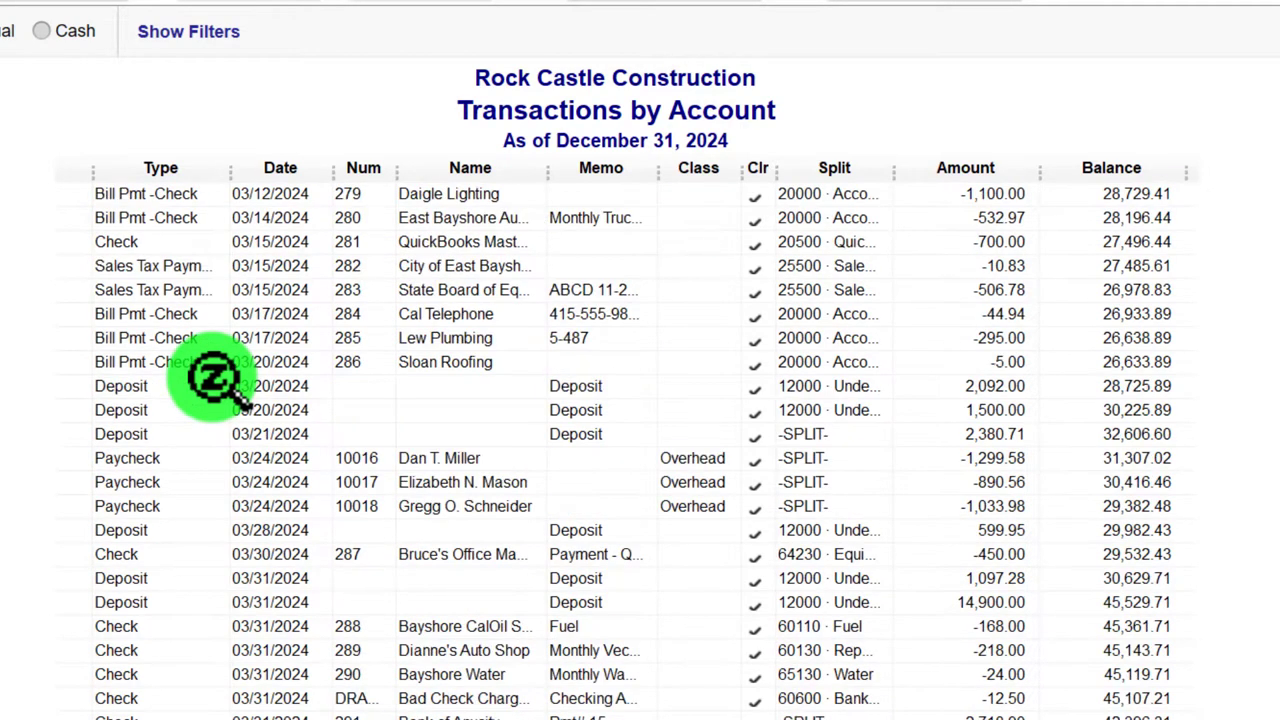
scroll(213, 378, down, 1)
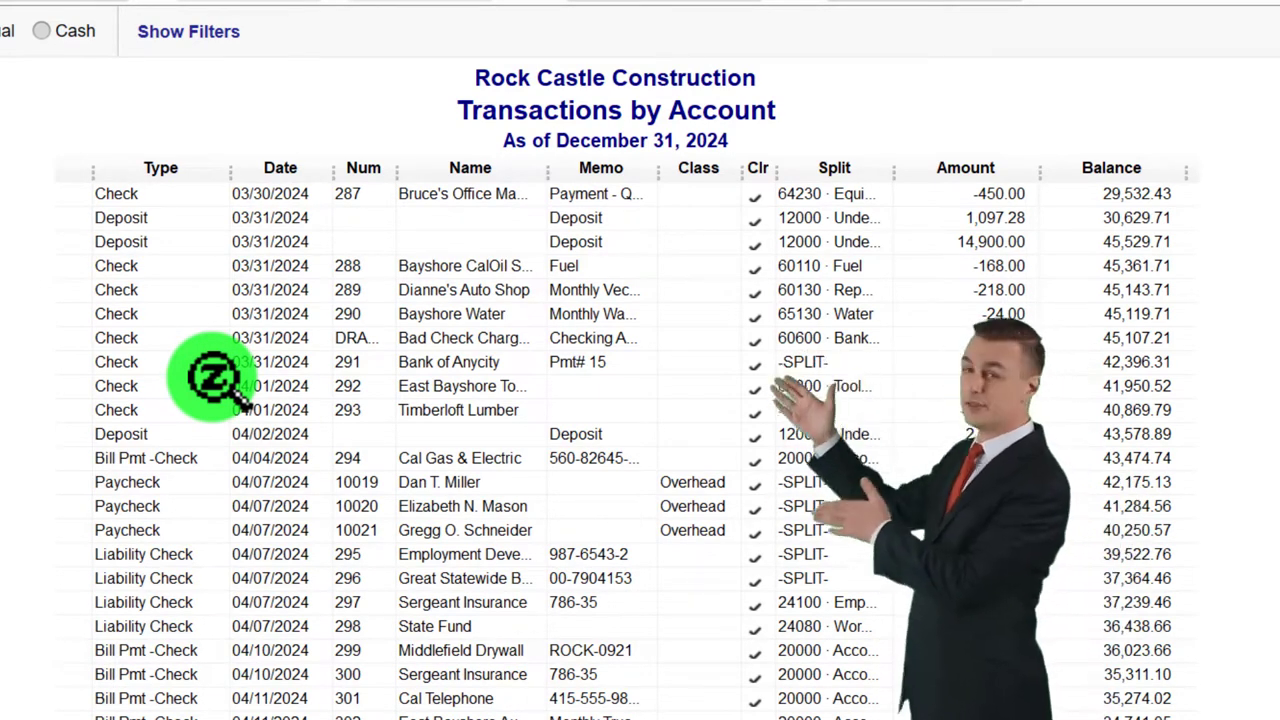
Examine the 10100 Checking transactions from April through June, including their types, dates, split accounts and running balances.
scroll(213, 378, down, 5)
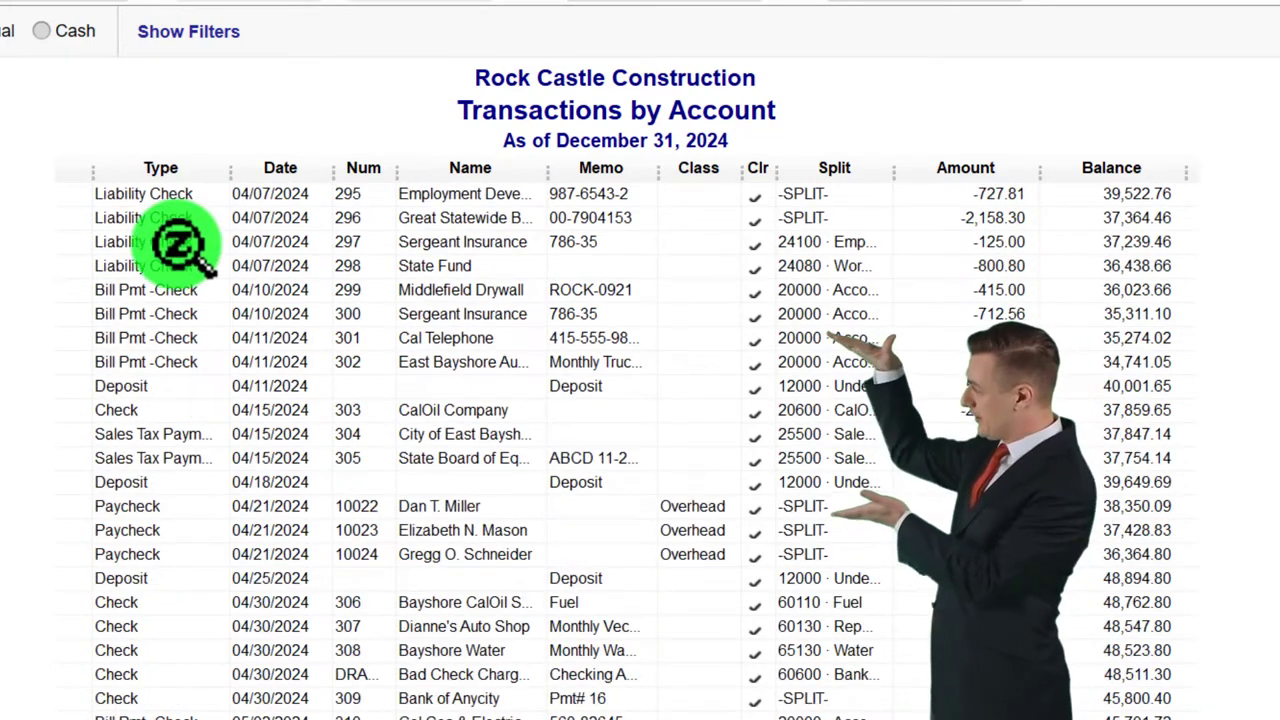
scroll(180, 245, down, 1)
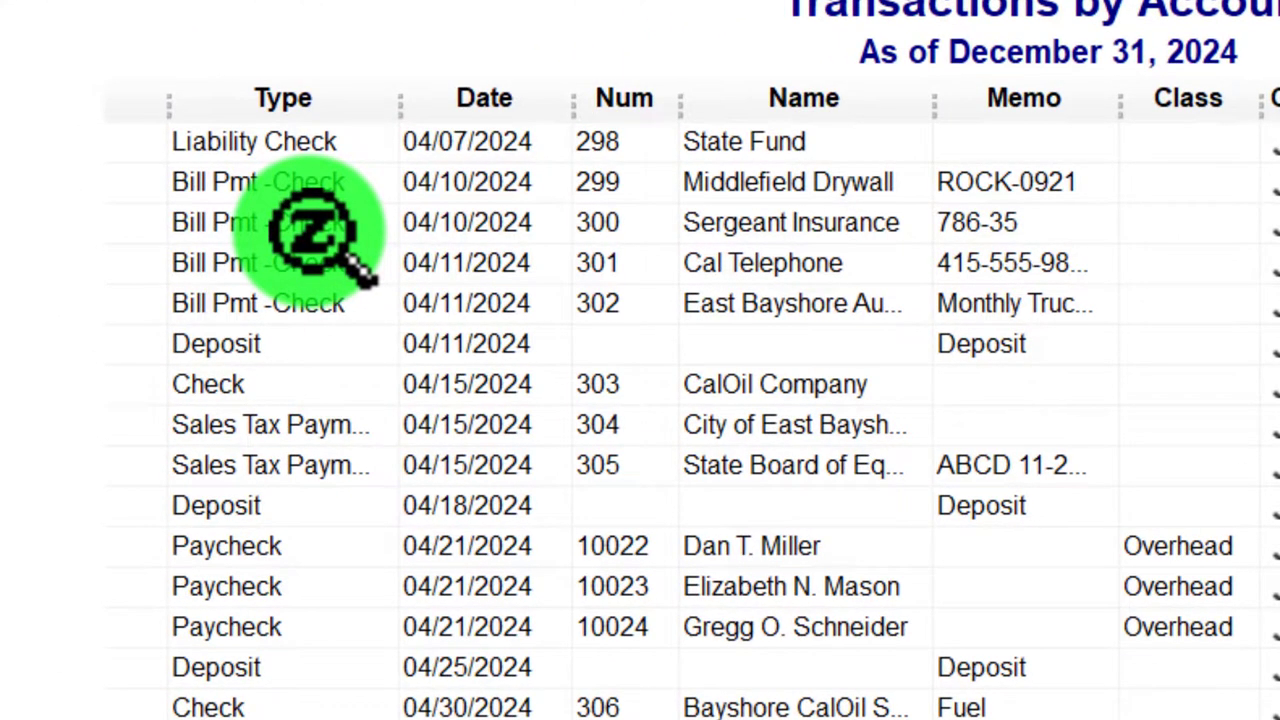
scroll(318, 232, down, 2)
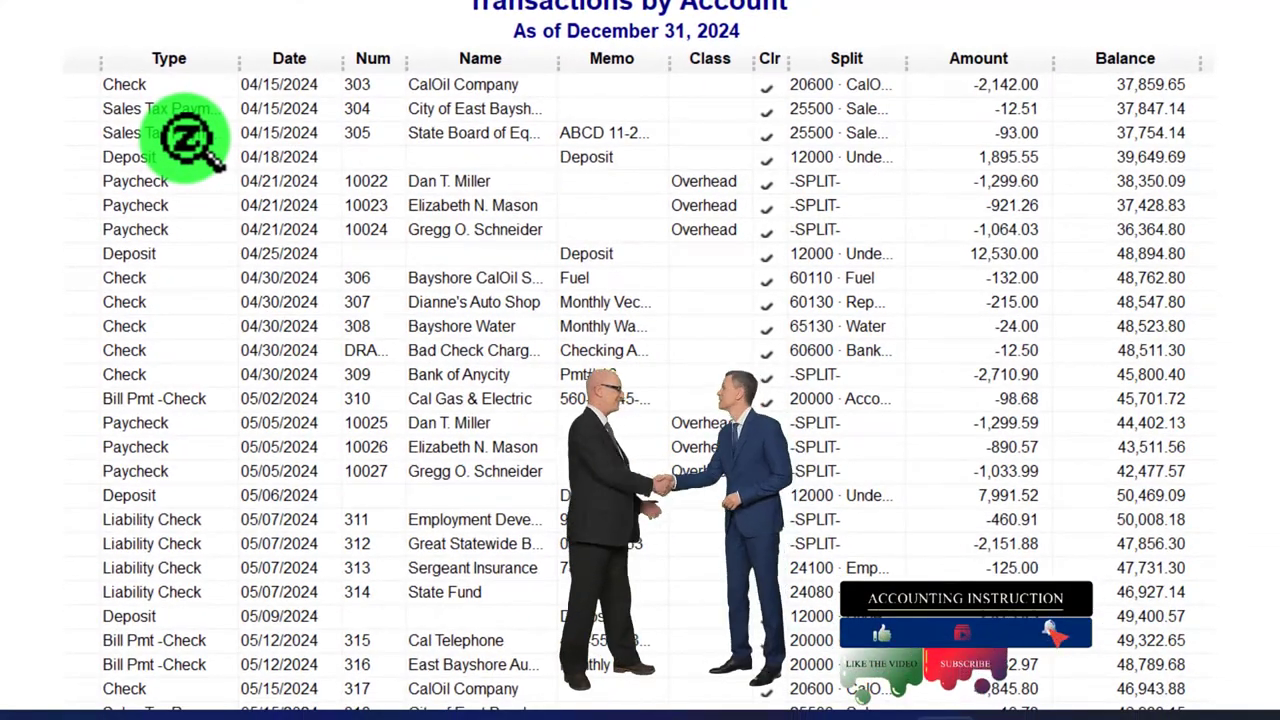
scroll(640, 380, down, 6)
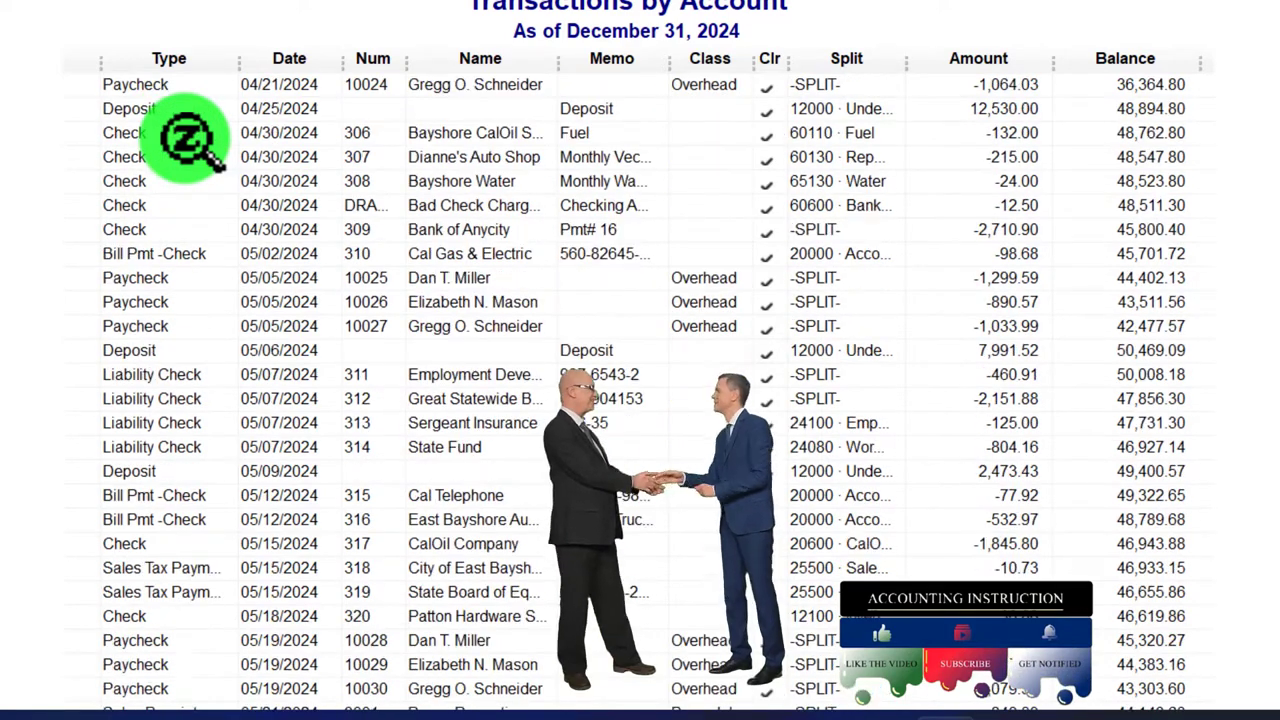
scroll(640, 380, down, 1)
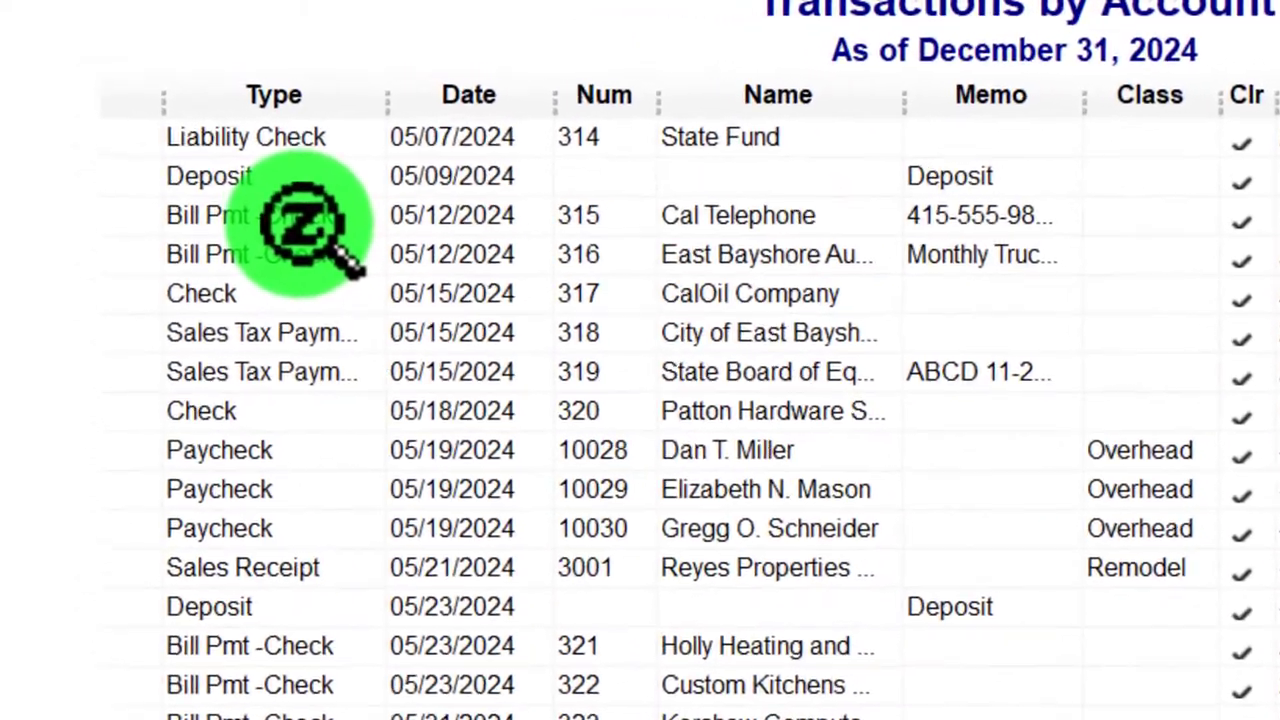
scroll(310, 230, down, 3)
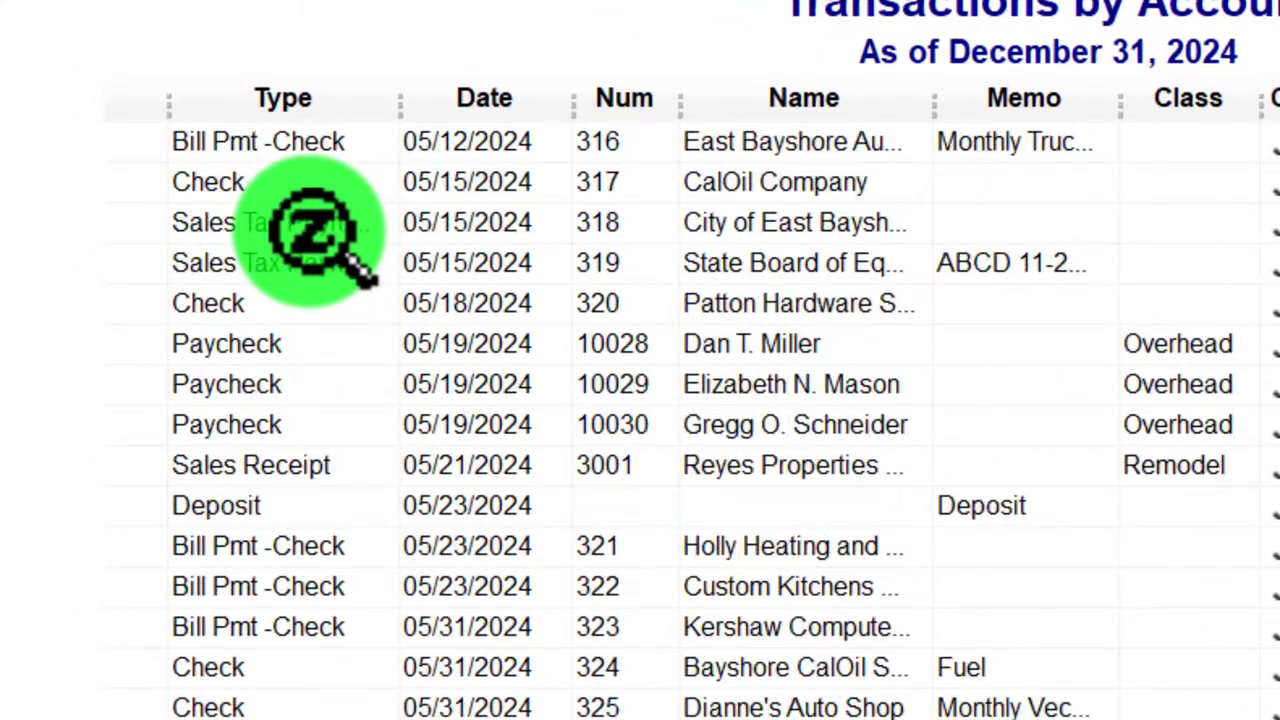
scroll(85, 245, down, 10)
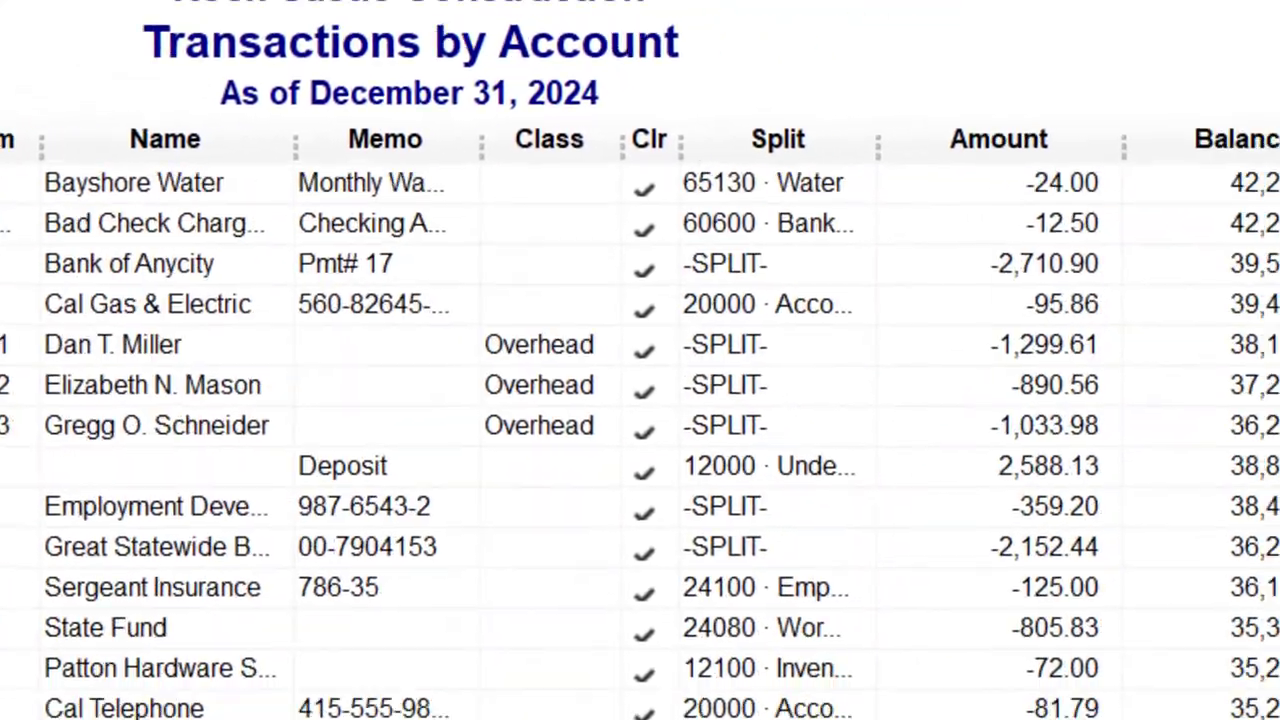
scroll(640, 430, down, 3)
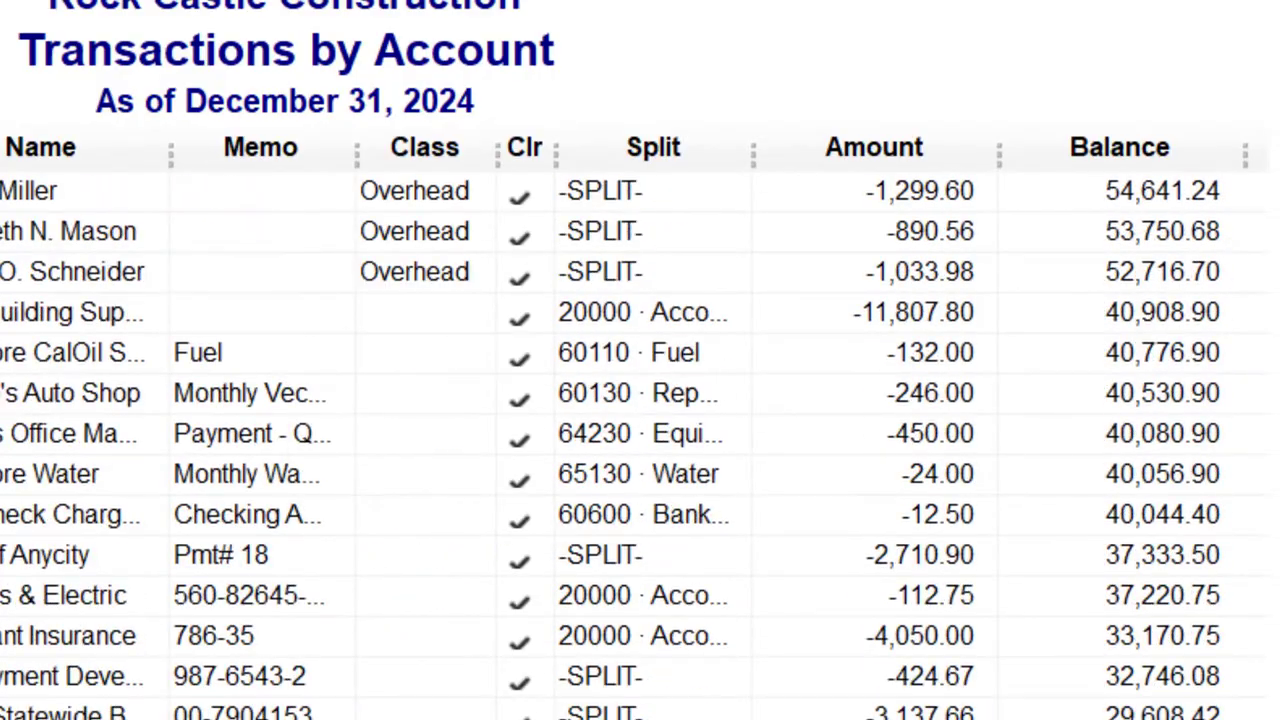
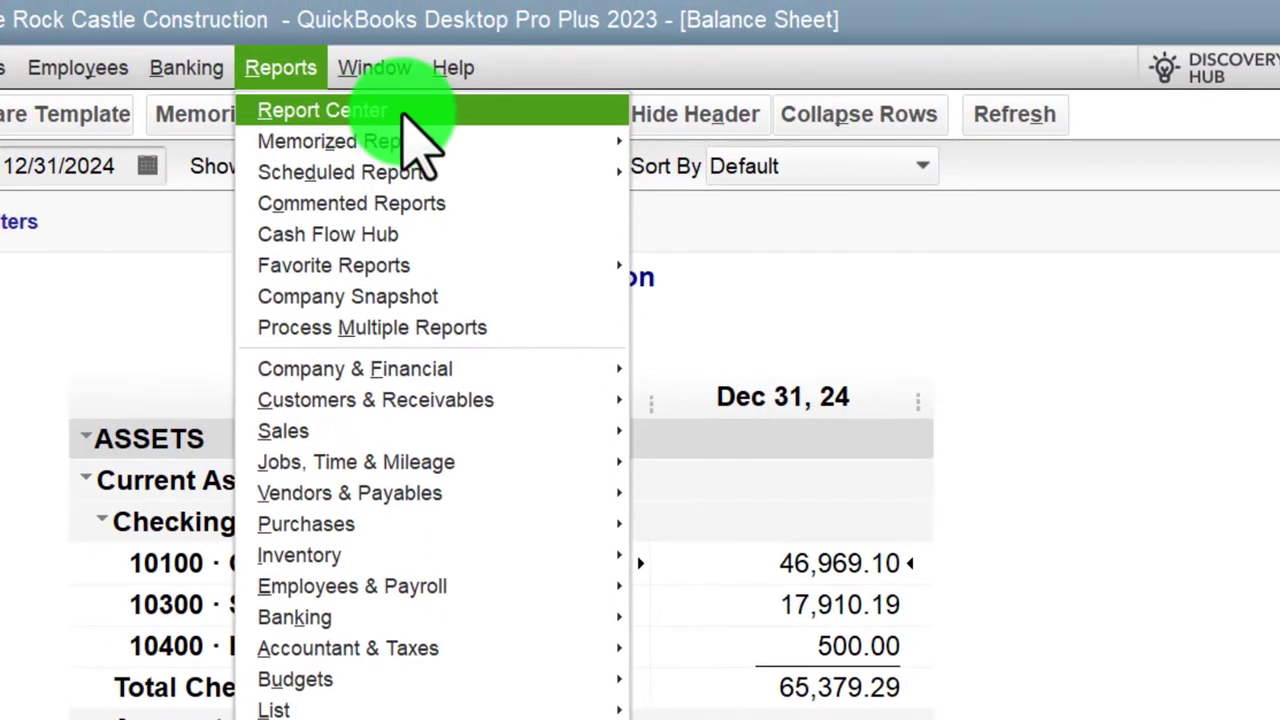
Open the Report Center, maximize it, and browse the Banking reports down to the reconciliation reports.
click(405, 113)
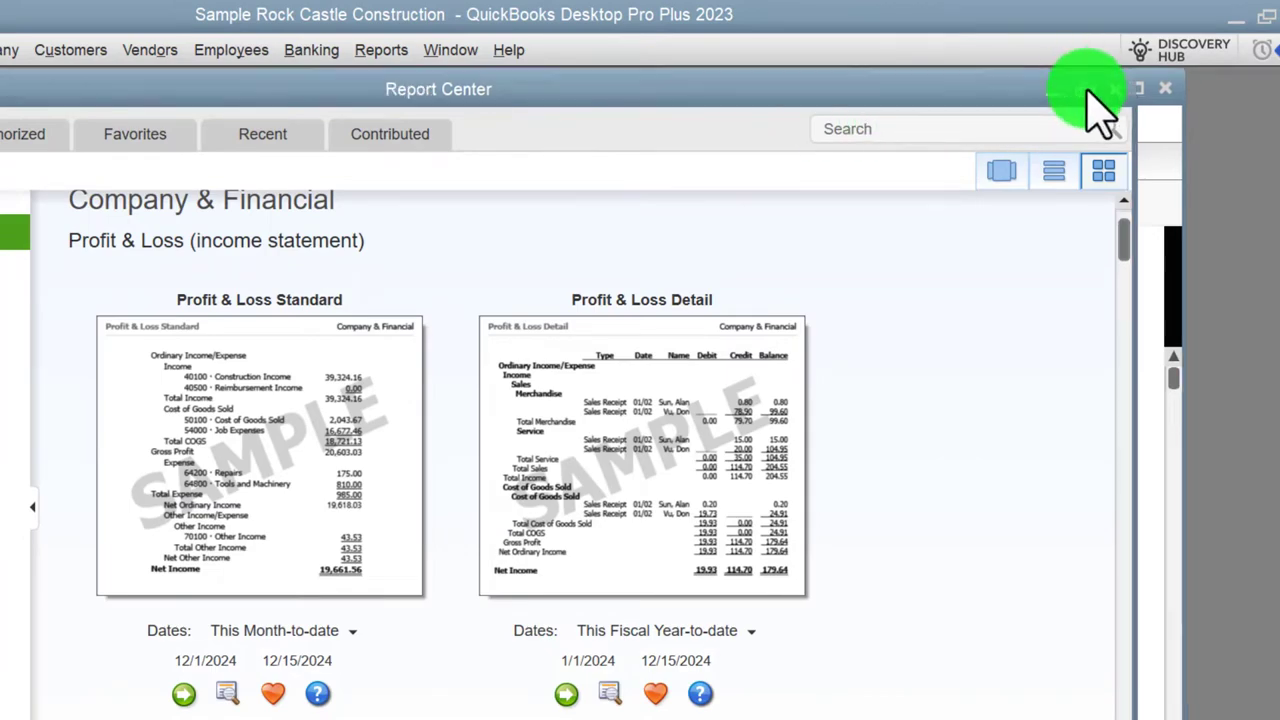
click(1090, 86)
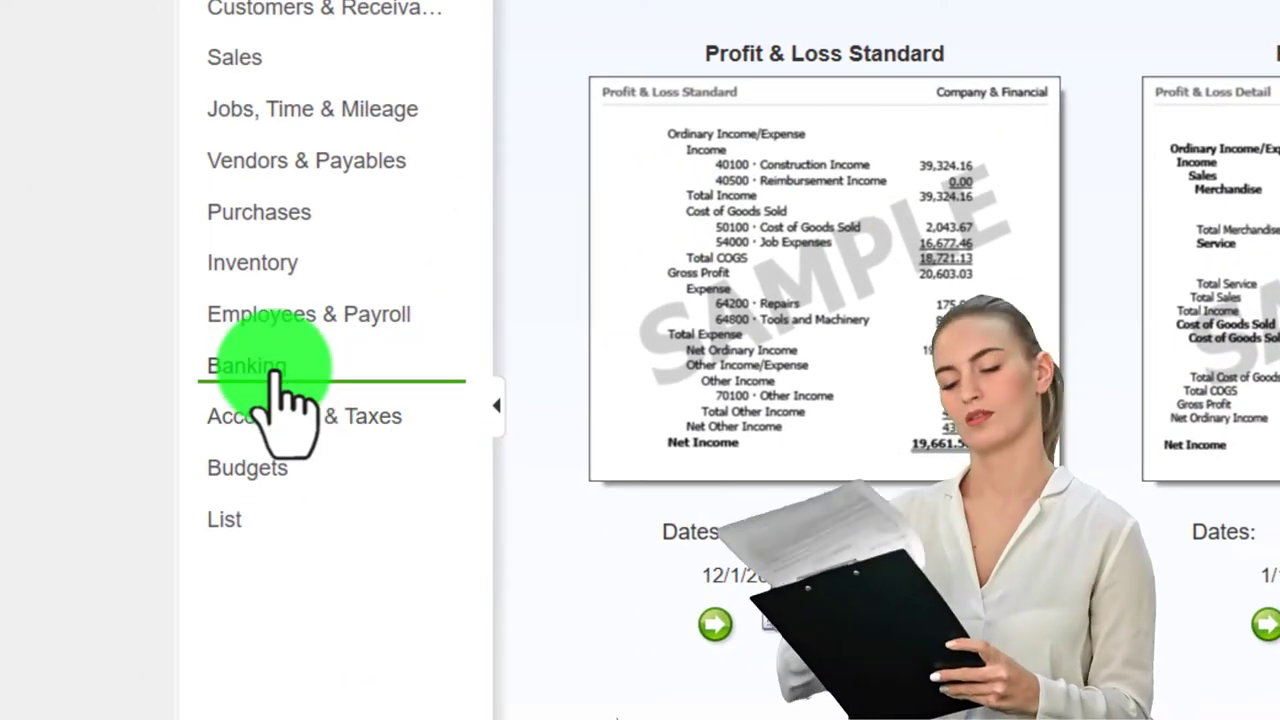
click(272, 372)
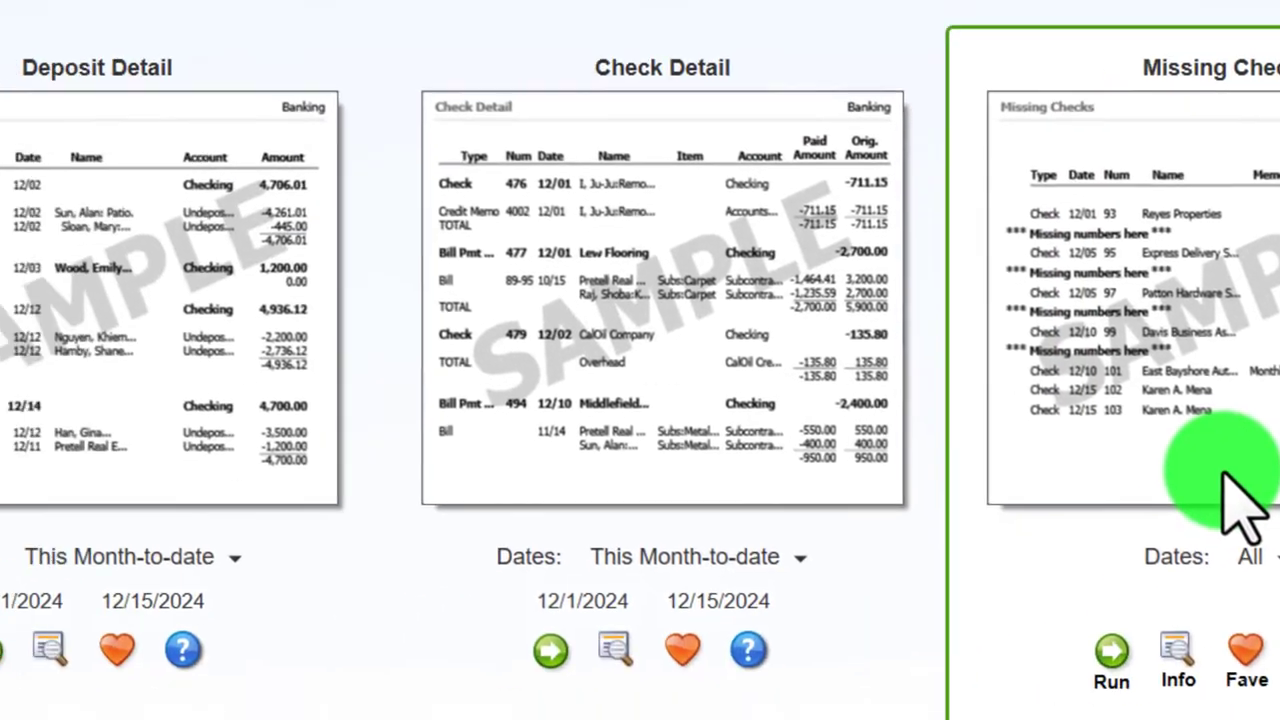
scroll(640, 420, down, 5)
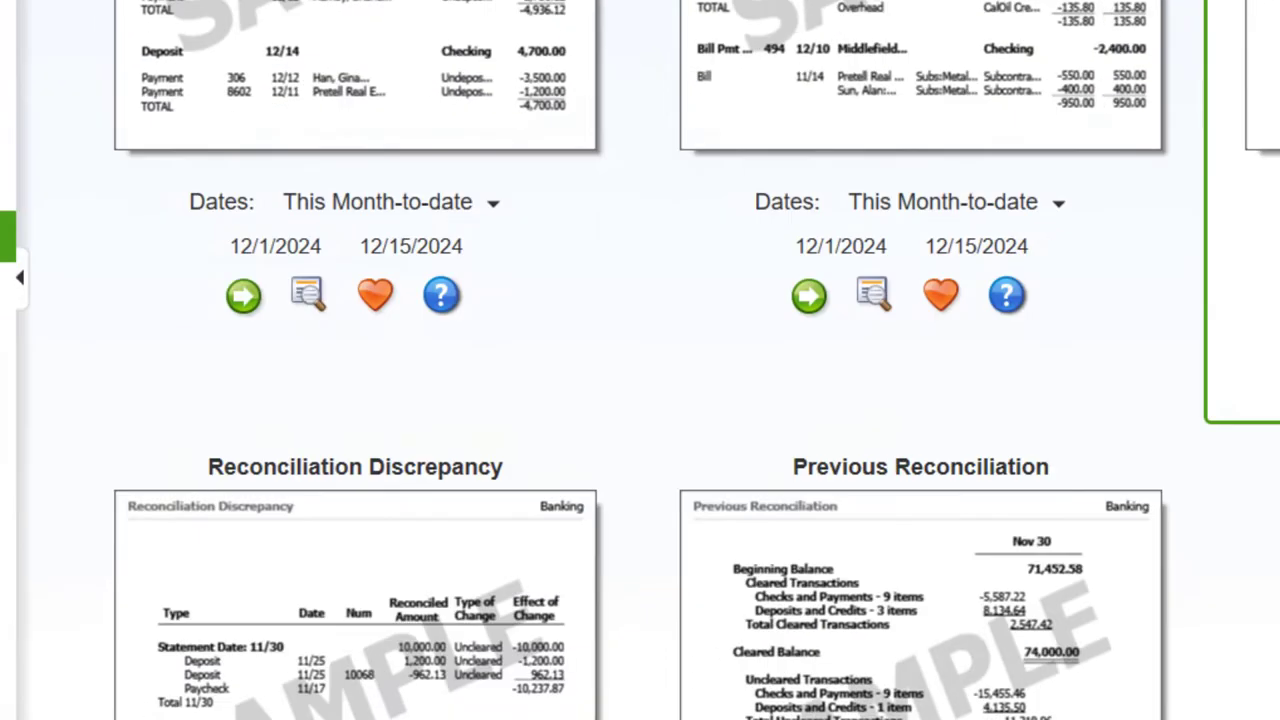
scroll(490, 515, down, 2)
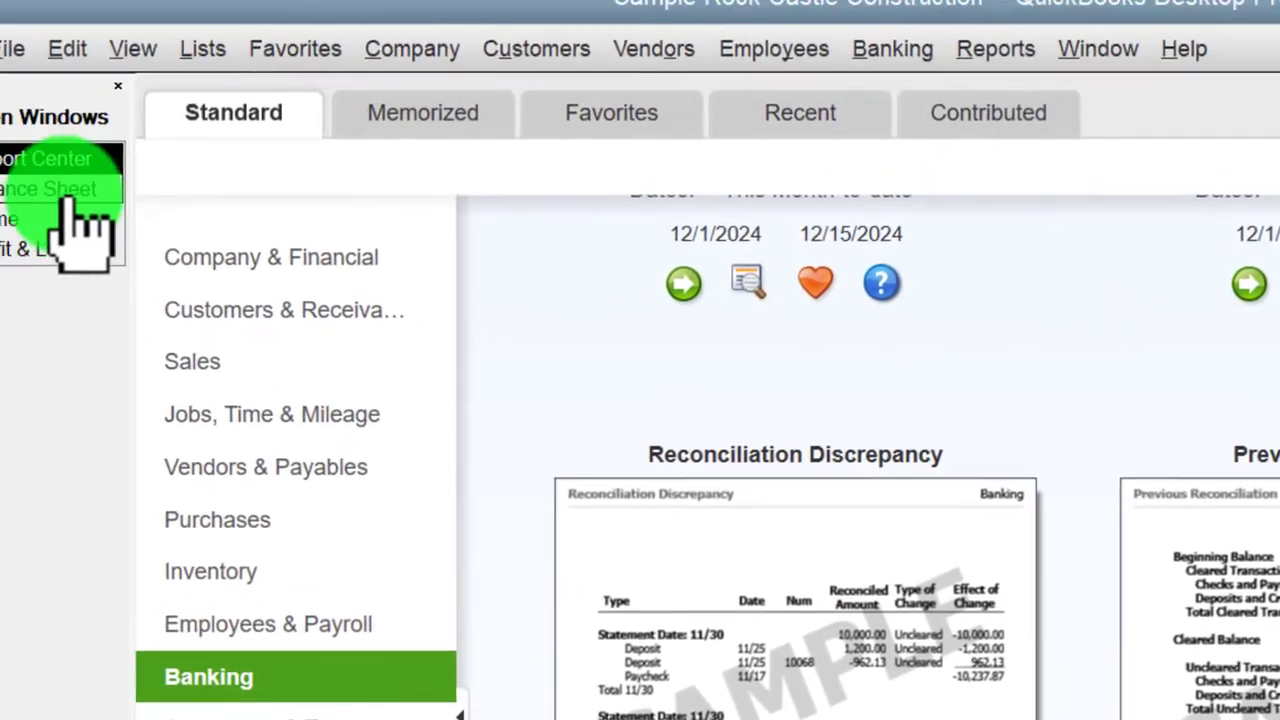
Reopen the 10100 Checking transaction detail from the Balance Sheet, review its entries through May, and close the detail report.
click(120, 218)
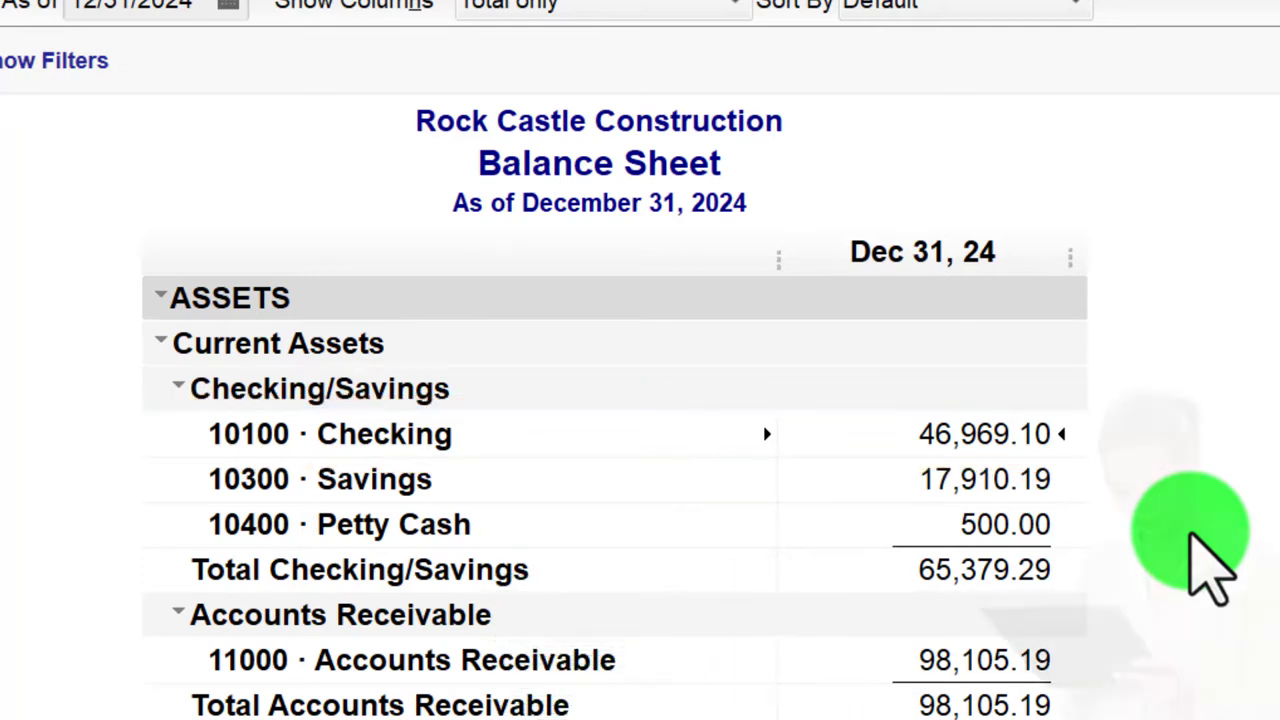
double_click(985, 433)
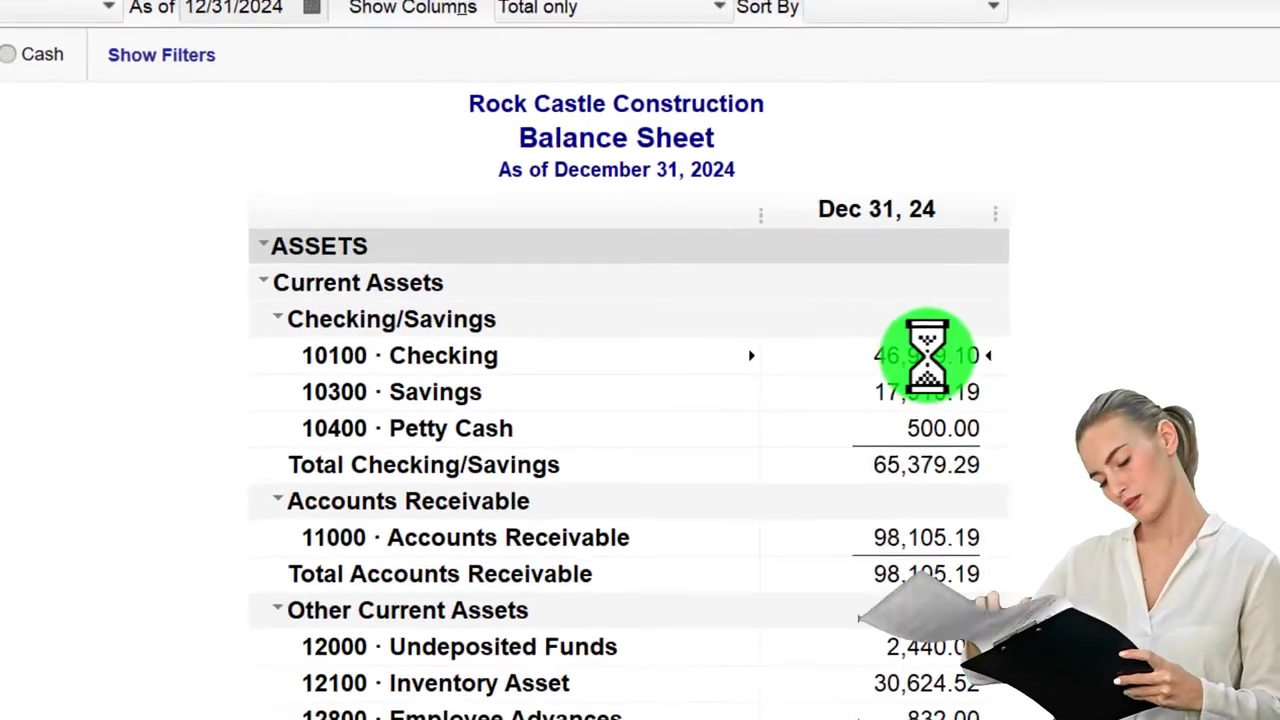
scroll(912, 420, down, 13)
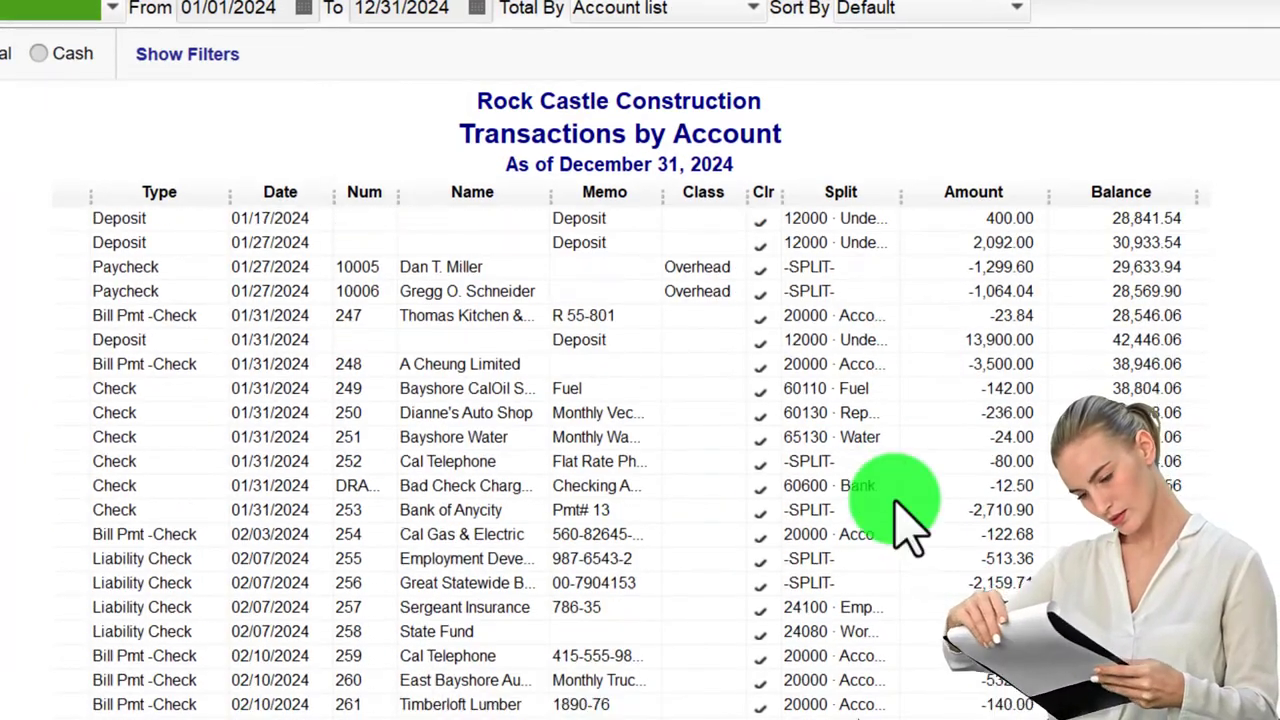
scroll(910, 525, down, 9)
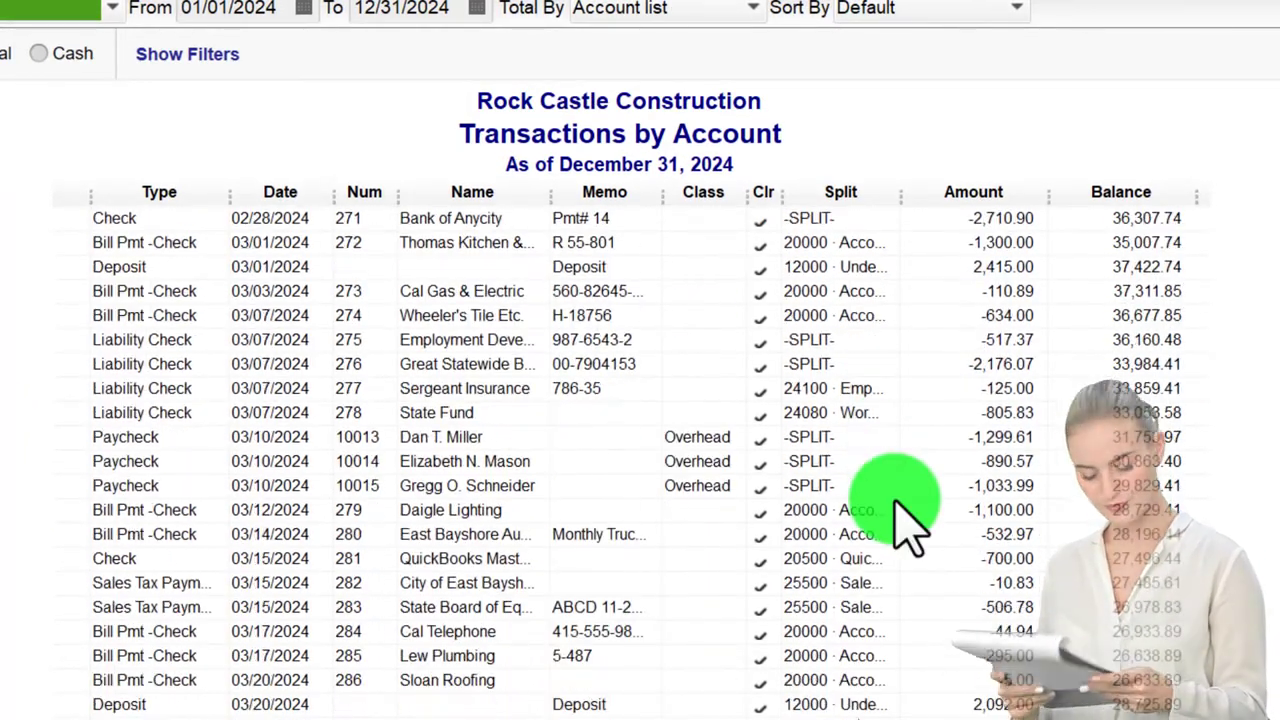
scroll(910, 525, down, 10)
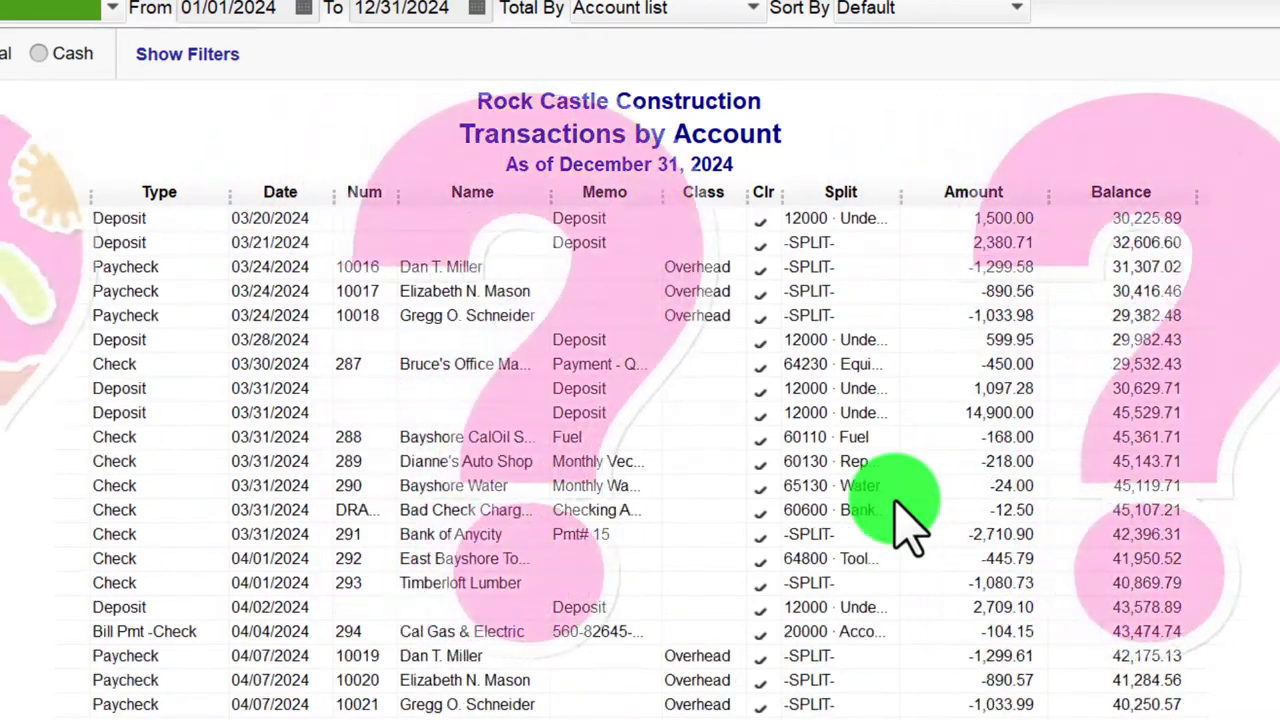
scroll(910, 525, down, 6)
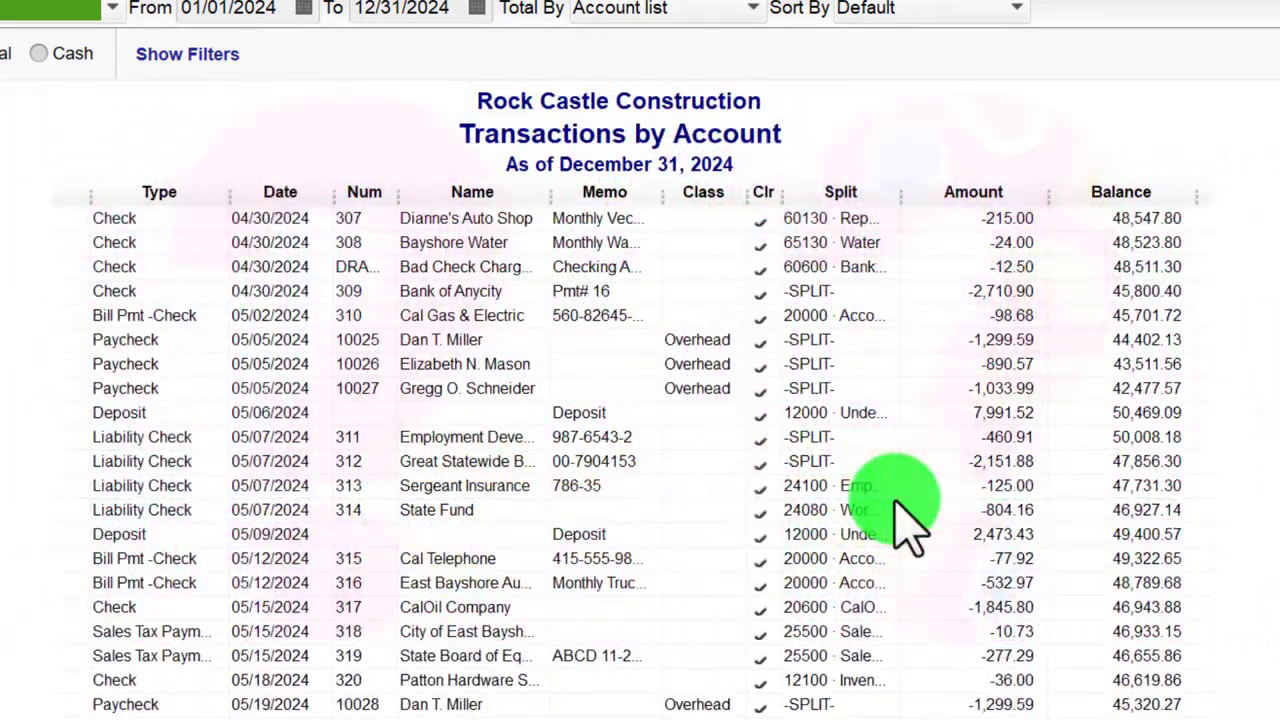
scroll(897, 502, down, 3)
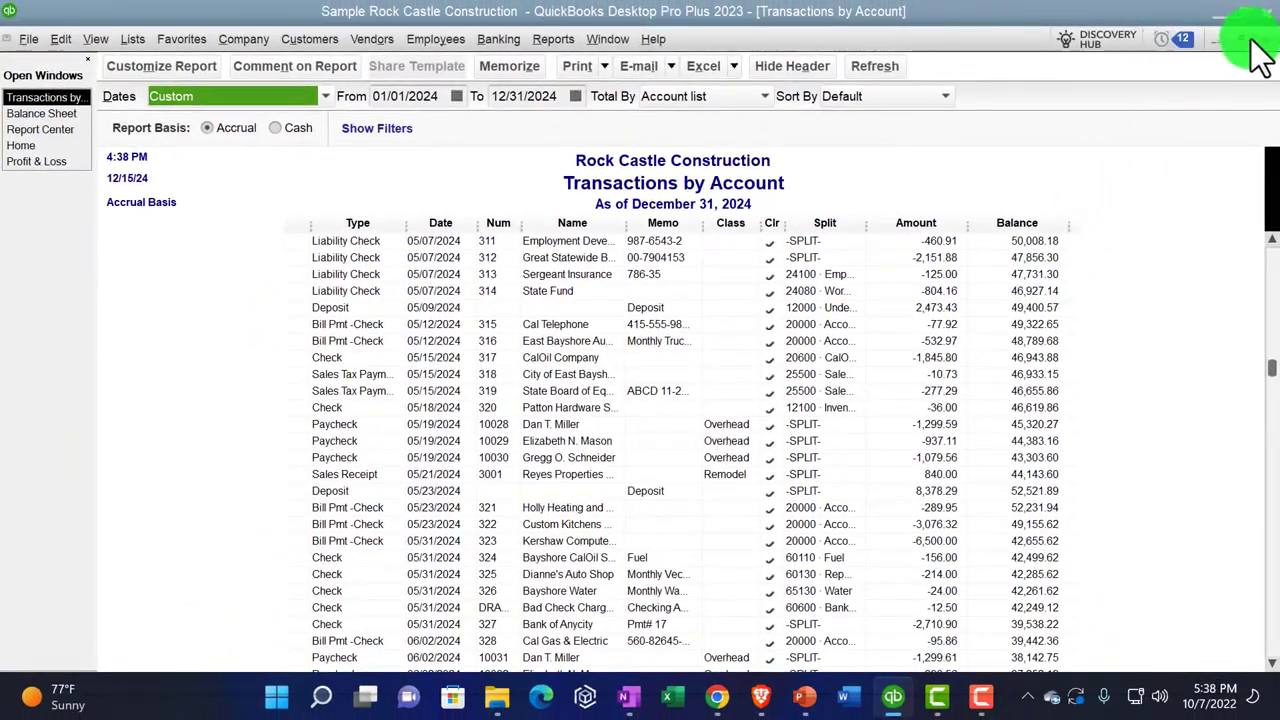
click(1262, 40)
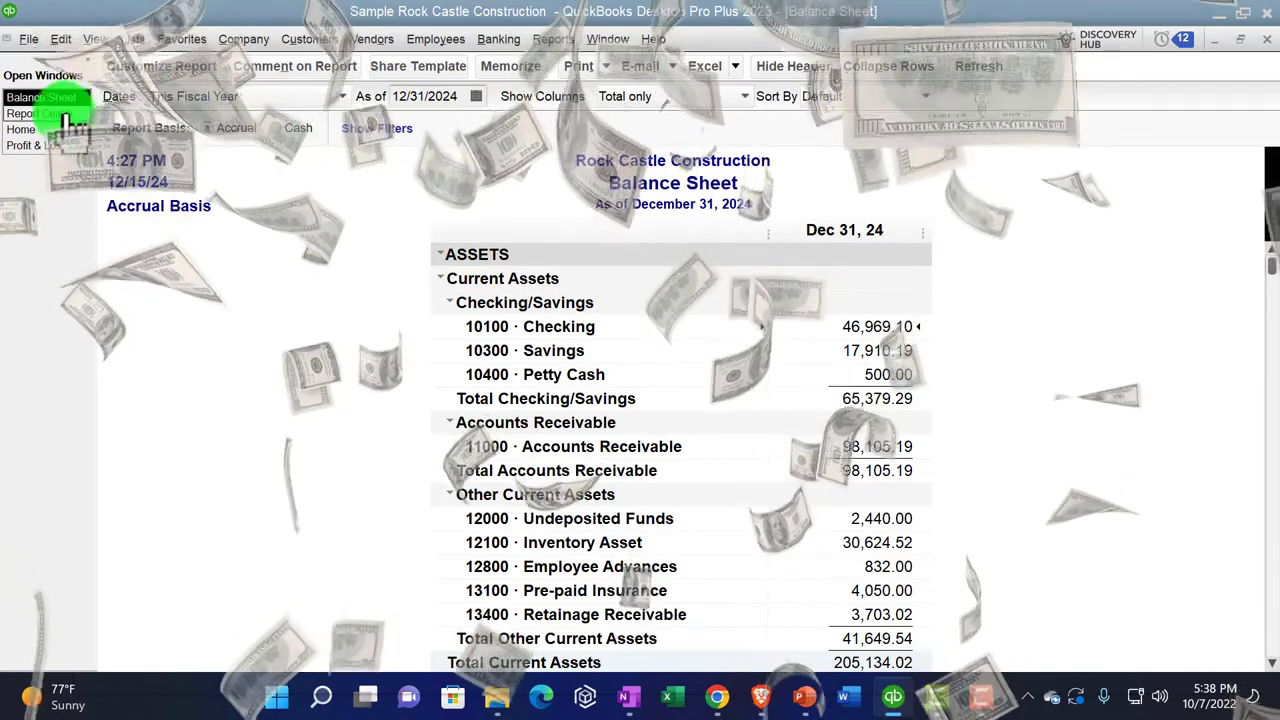
Return by way of the Home page to the Report Center's Banking reports and run the Deposit Detail report.
click(21, 129)
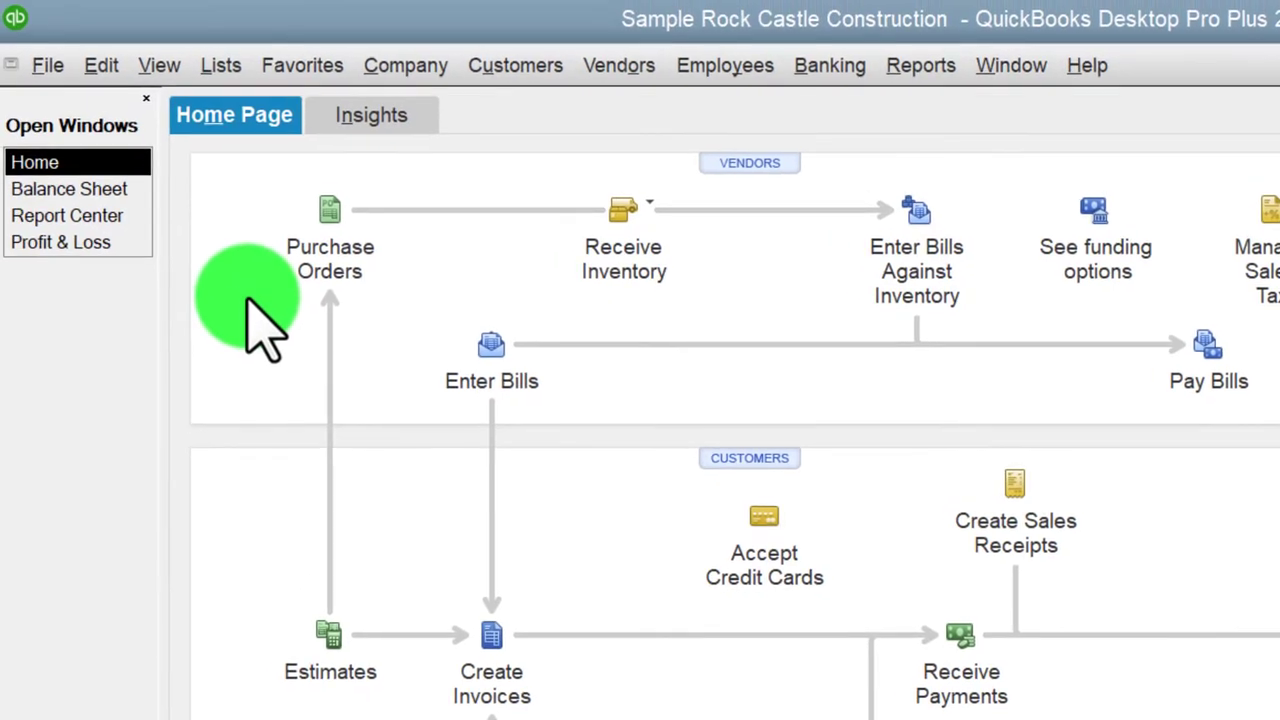
click(98, 224)
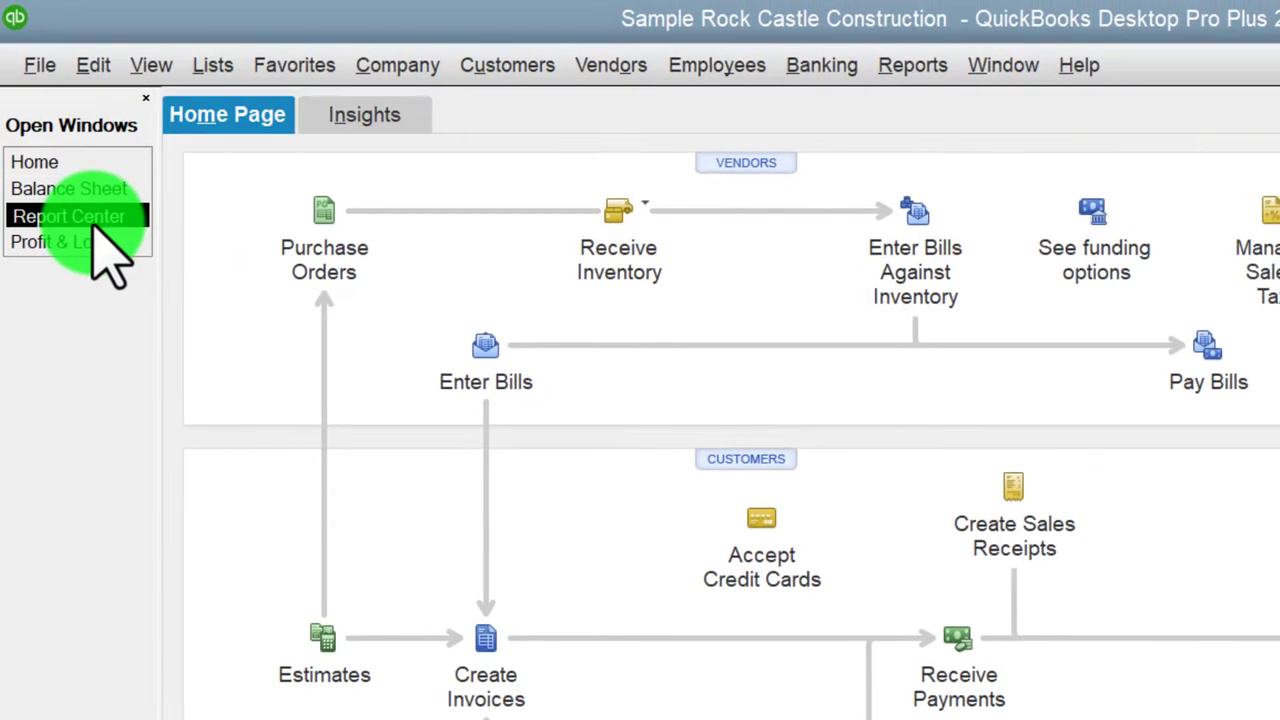
click(295, 555)
click(730, 660)
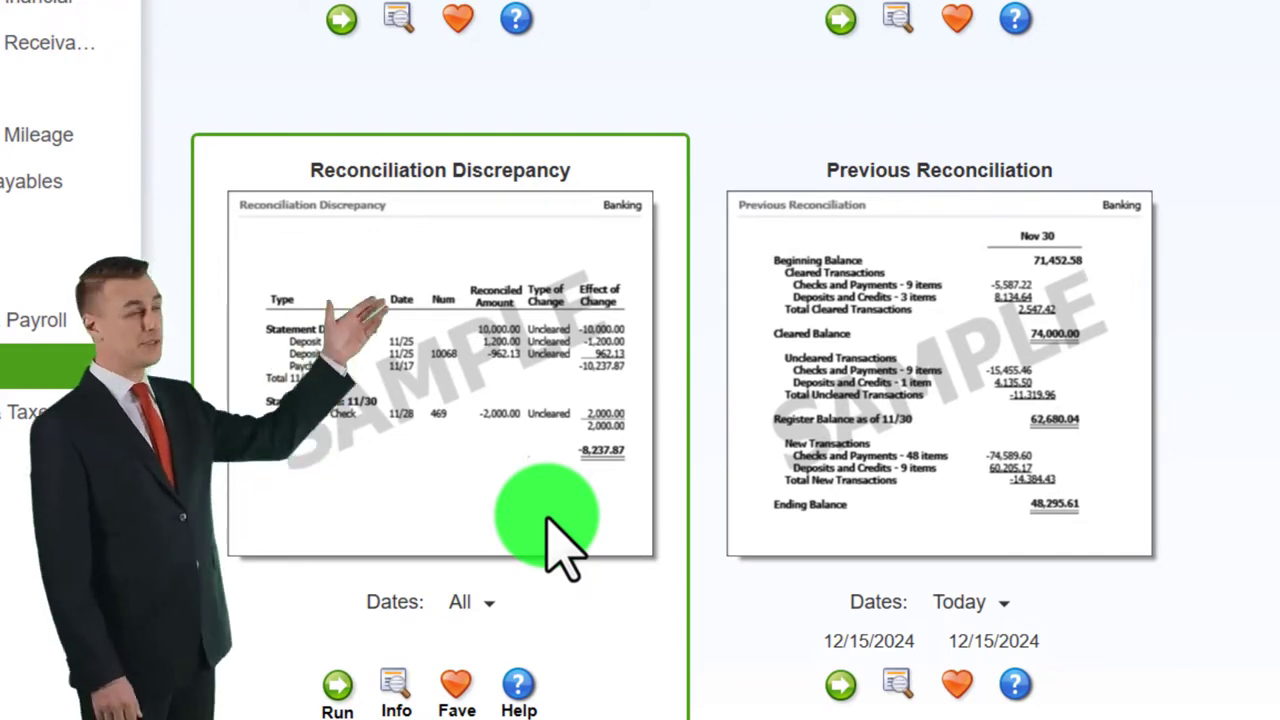
scroll(565, 545, up, 4)
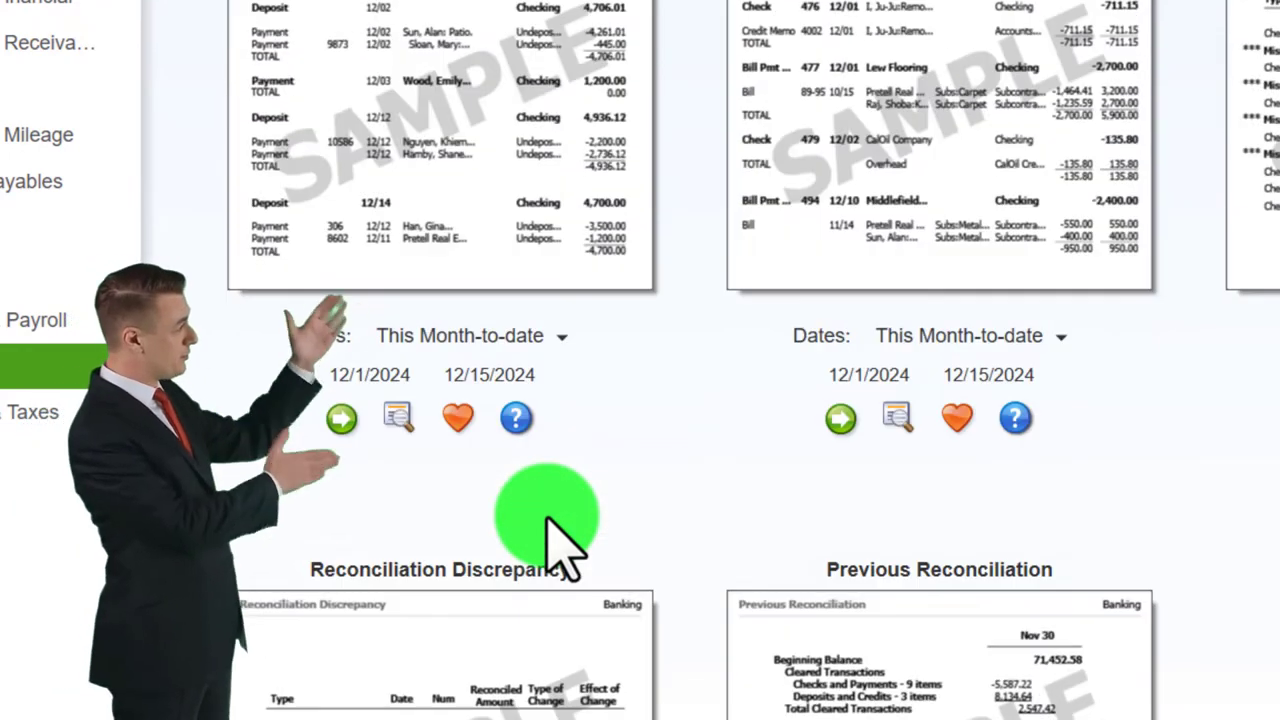
scroll(565, 545, up, 2)
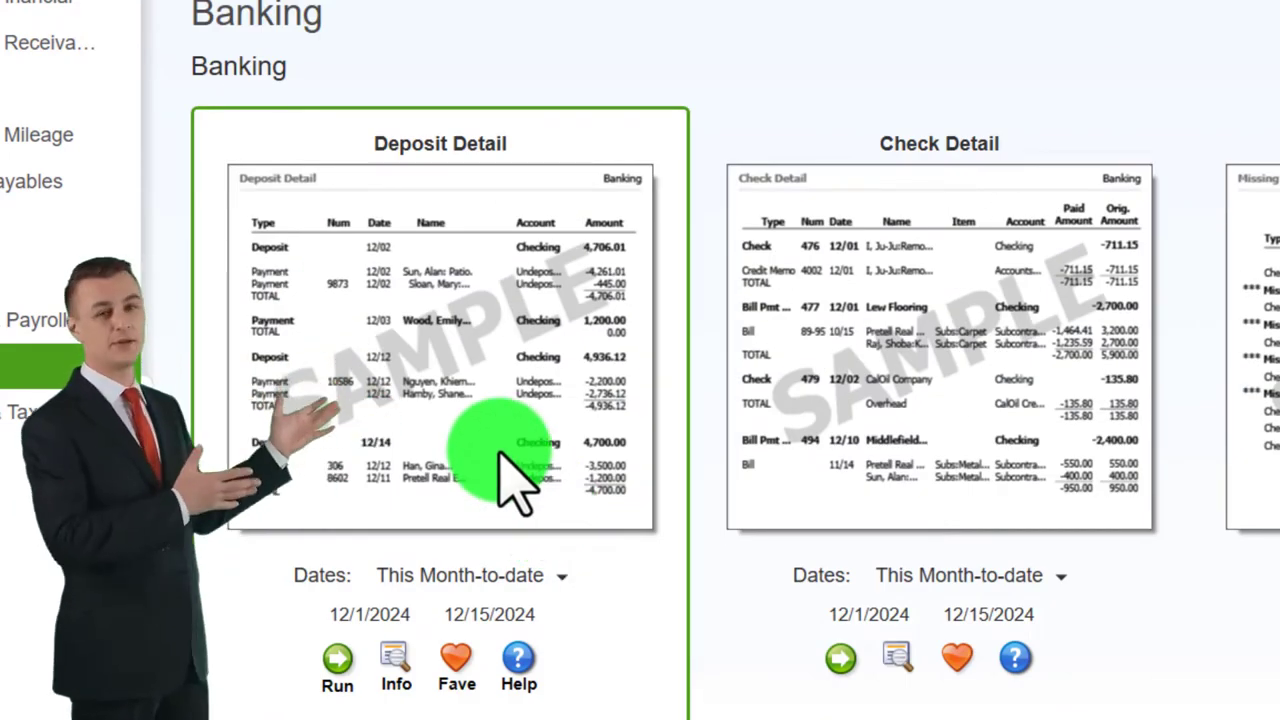
click(337, 660)
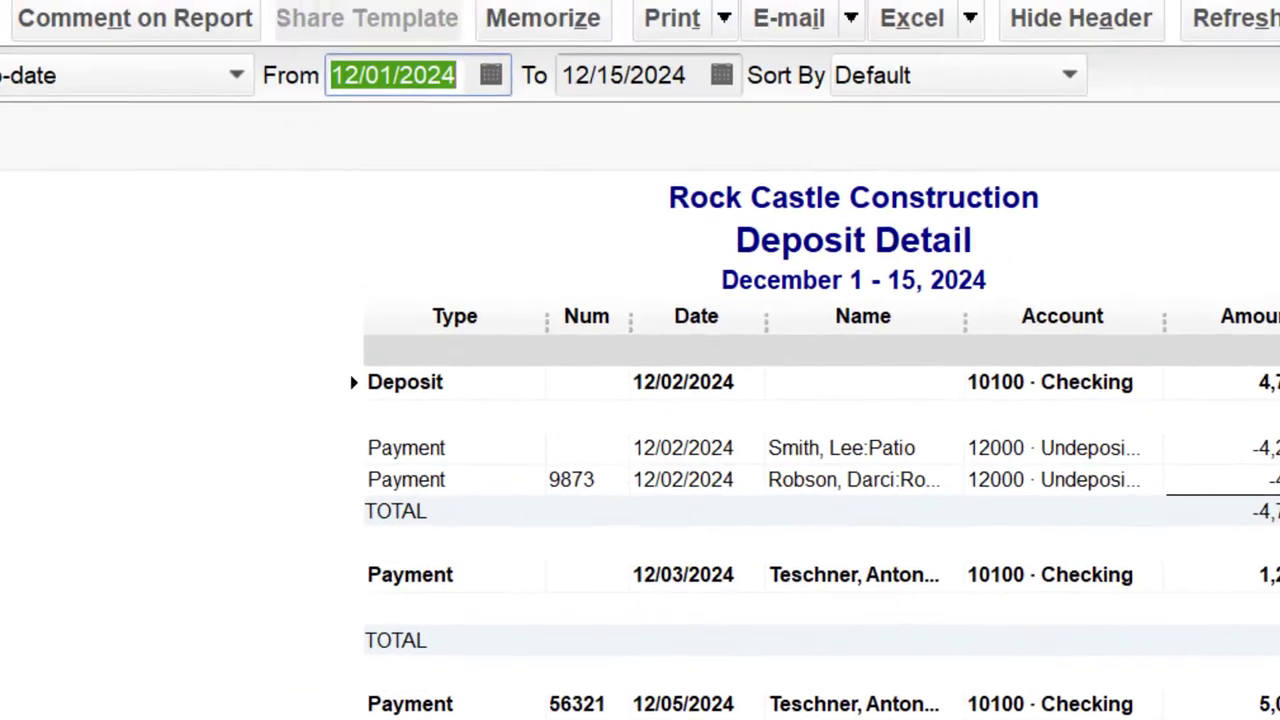
Set the Deposit Detail report's date range to 01/01/2024 through 12/31/2024 and review the listed deposits.
text(0)
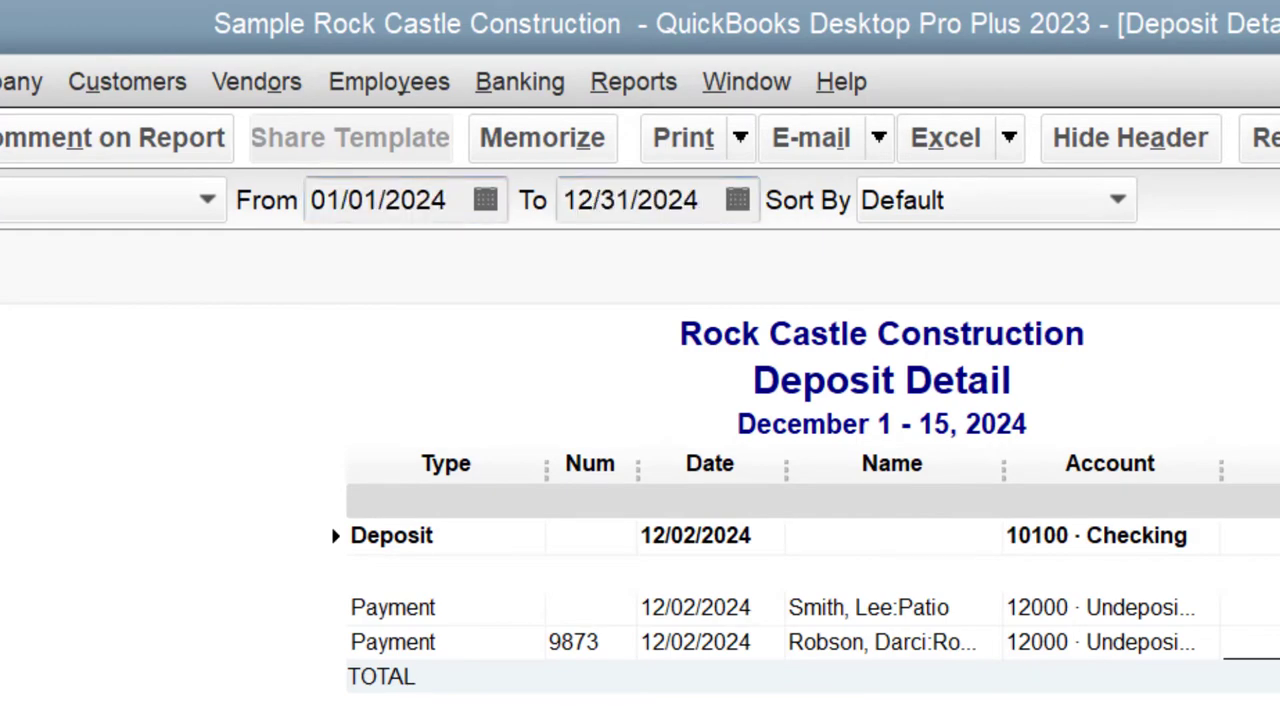
key(Tab)
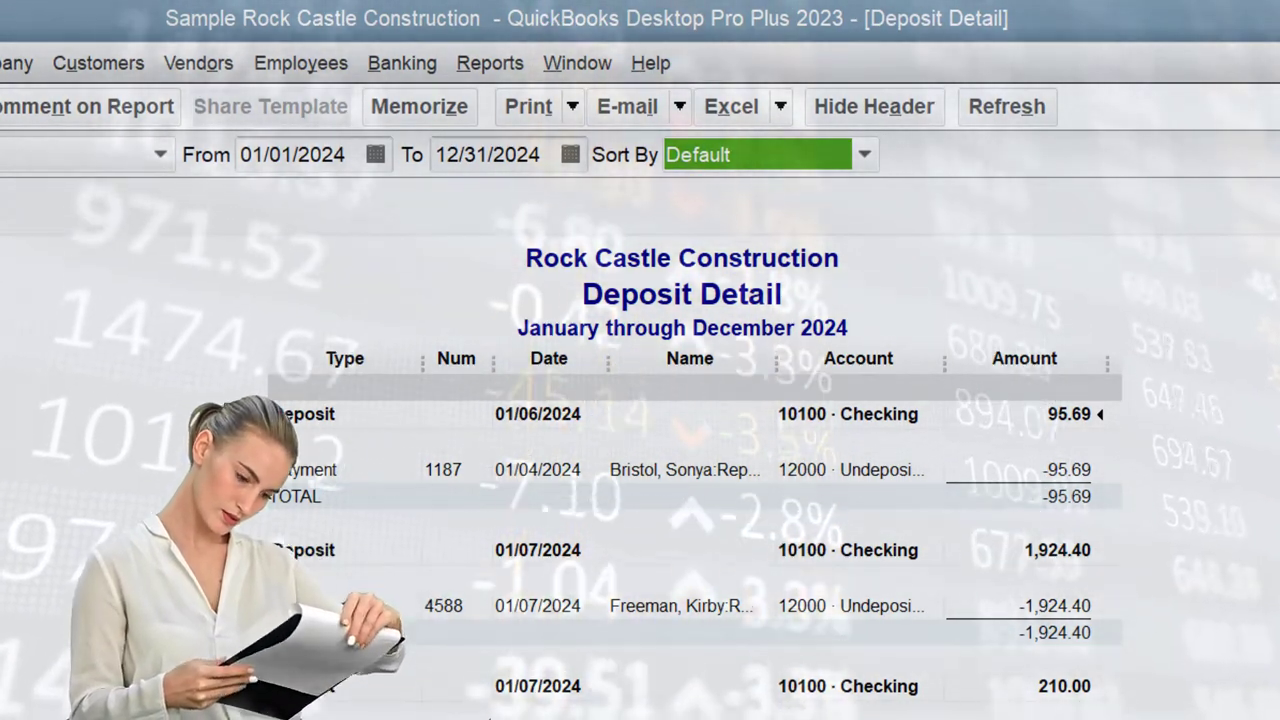
scroll(680, 500, down, 8)
scroll(312, 592, down, 20)
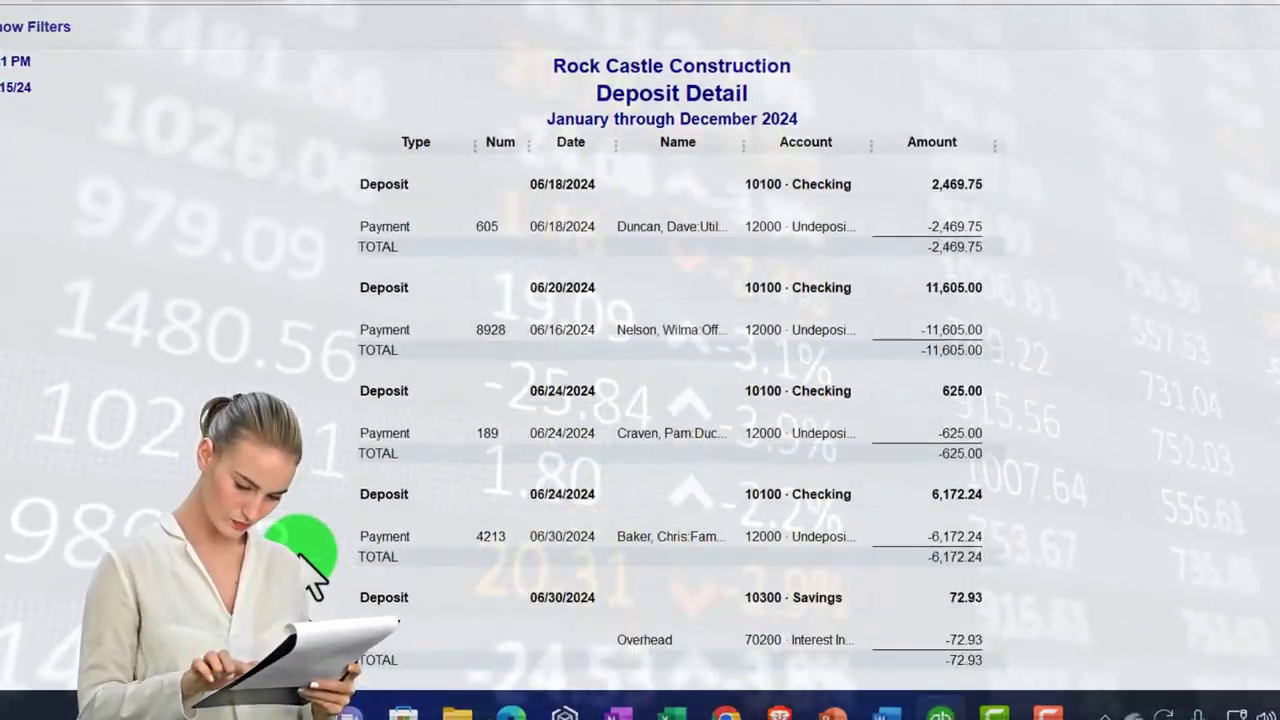
scroll(303, 555, down, 20)
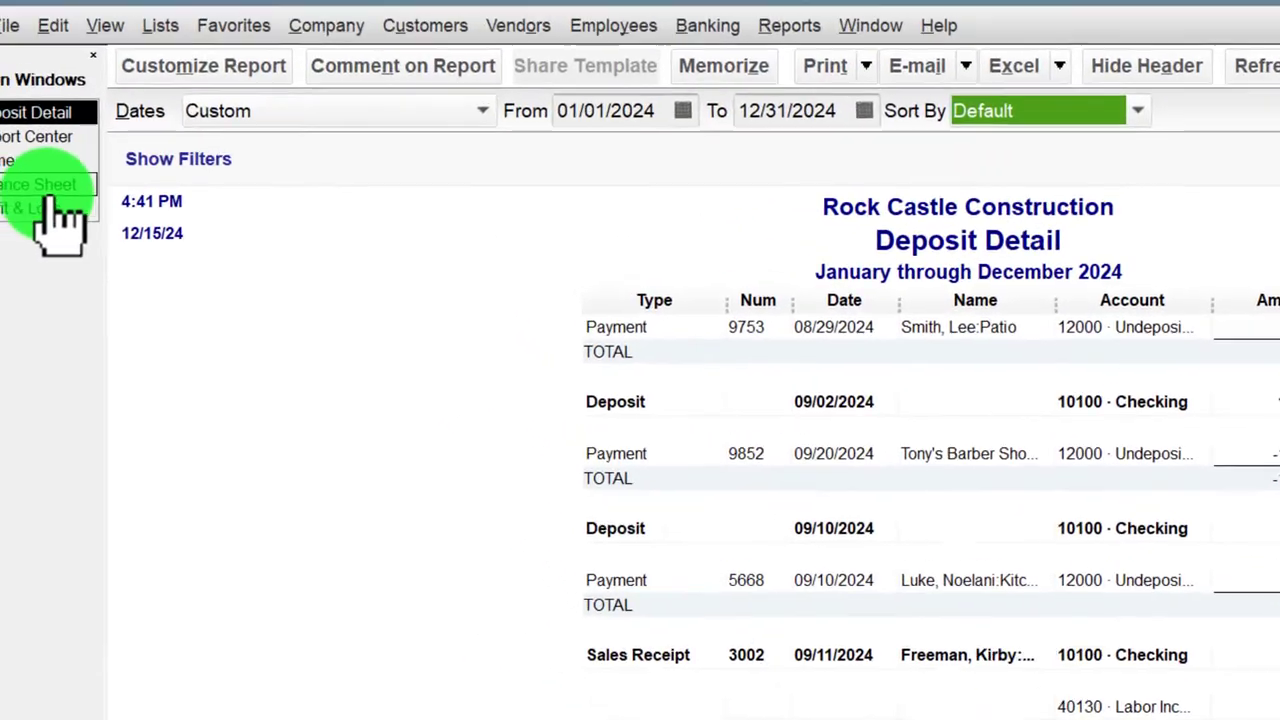
Switch back to the Balance Sheet and drill into the 10100 Checking amount to bring up its Transactions by Account report.
click(92, 233)
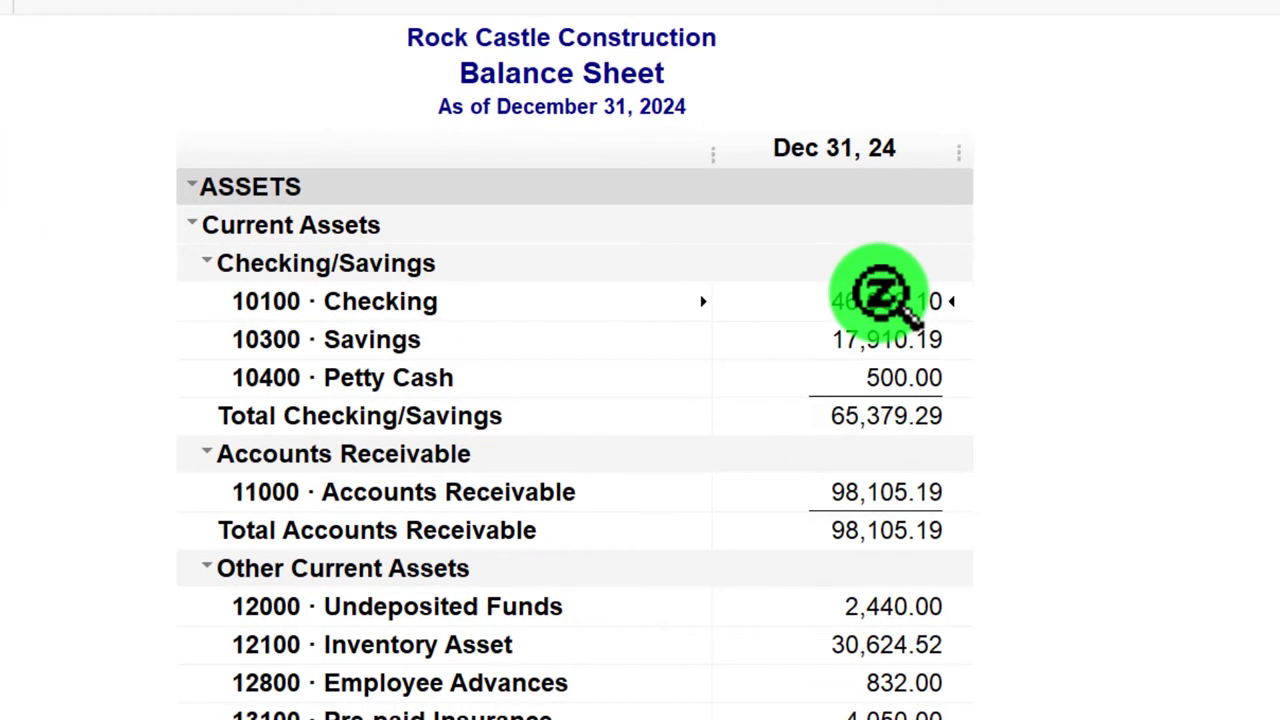
double_click(880, 295)
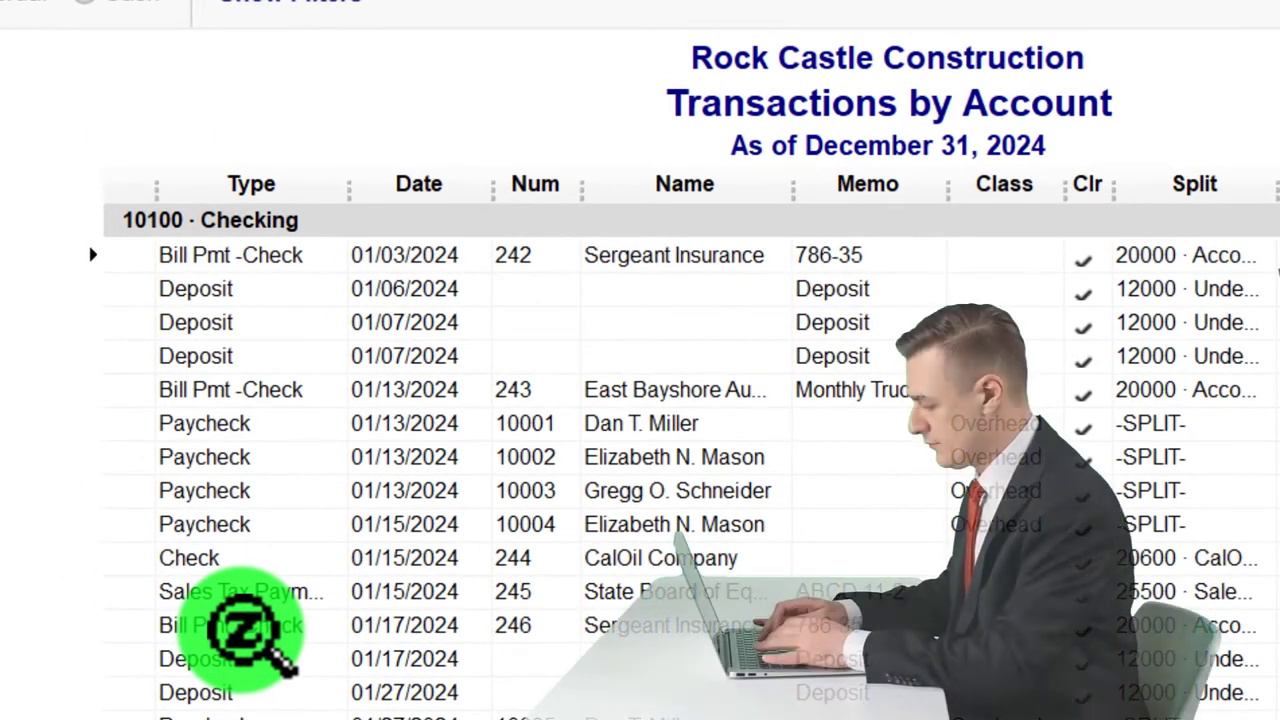
scroll(242, 630, down, 1)
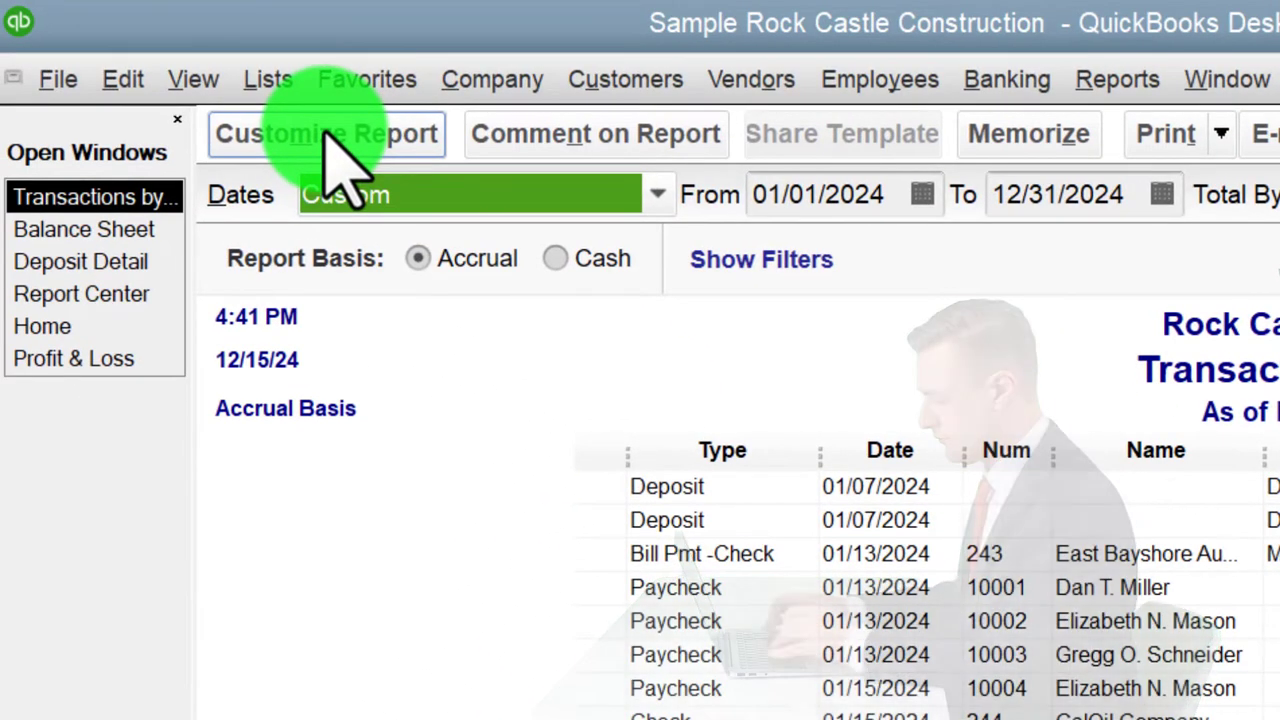
Filter the Transactions by Account report for 10100 Checking to the Deposit transaction type, review the listed deposits, and close the report.
click(323, 132)
click(400, 110)
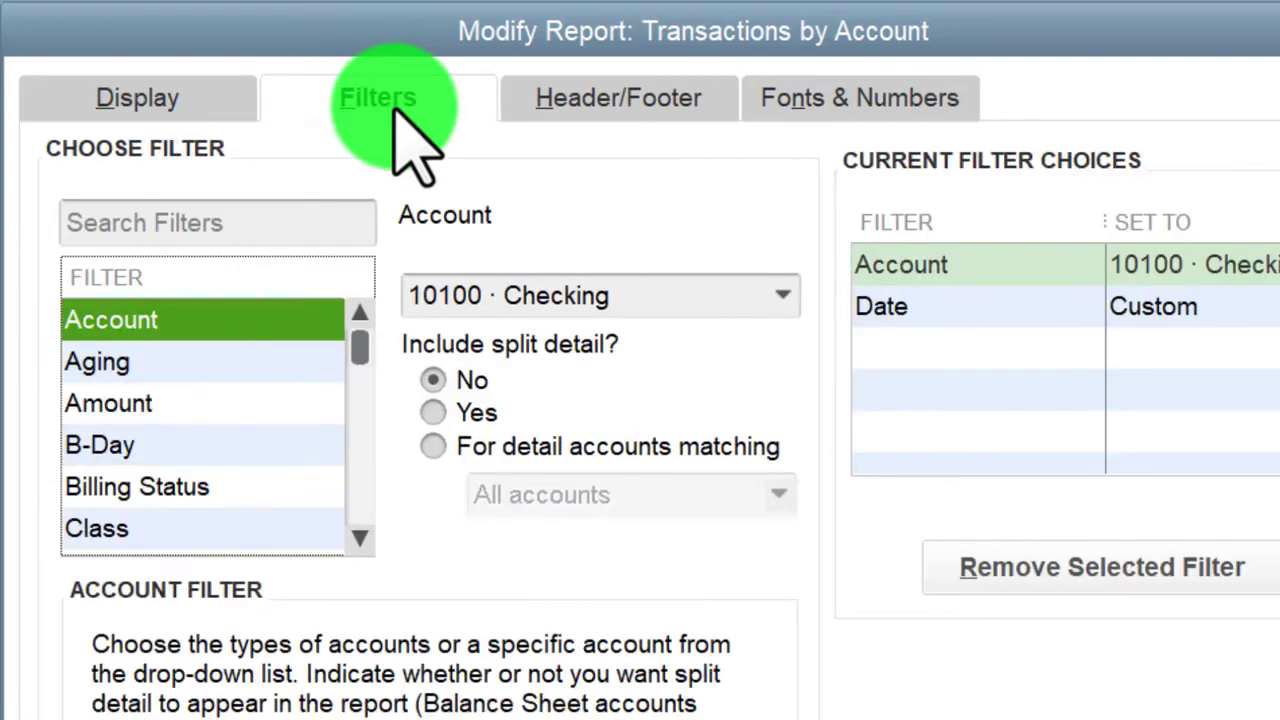
drag(360, 350, 203, 380)
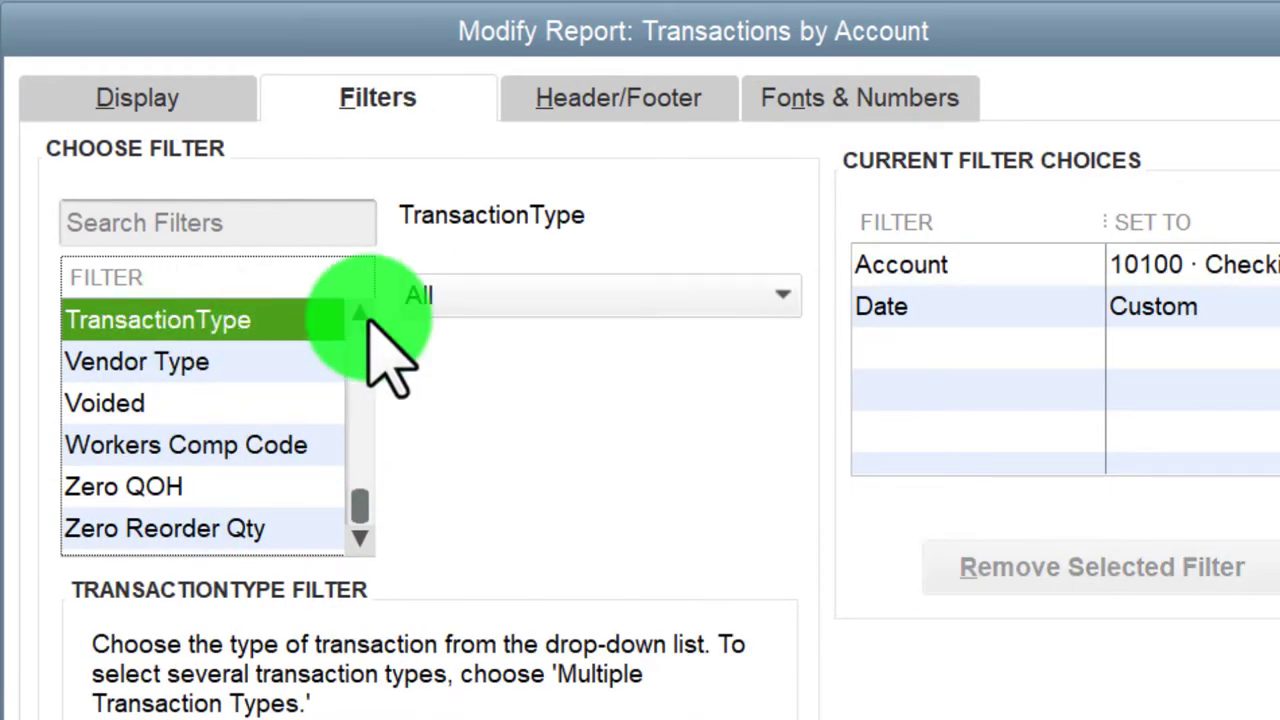
click(607, 296)
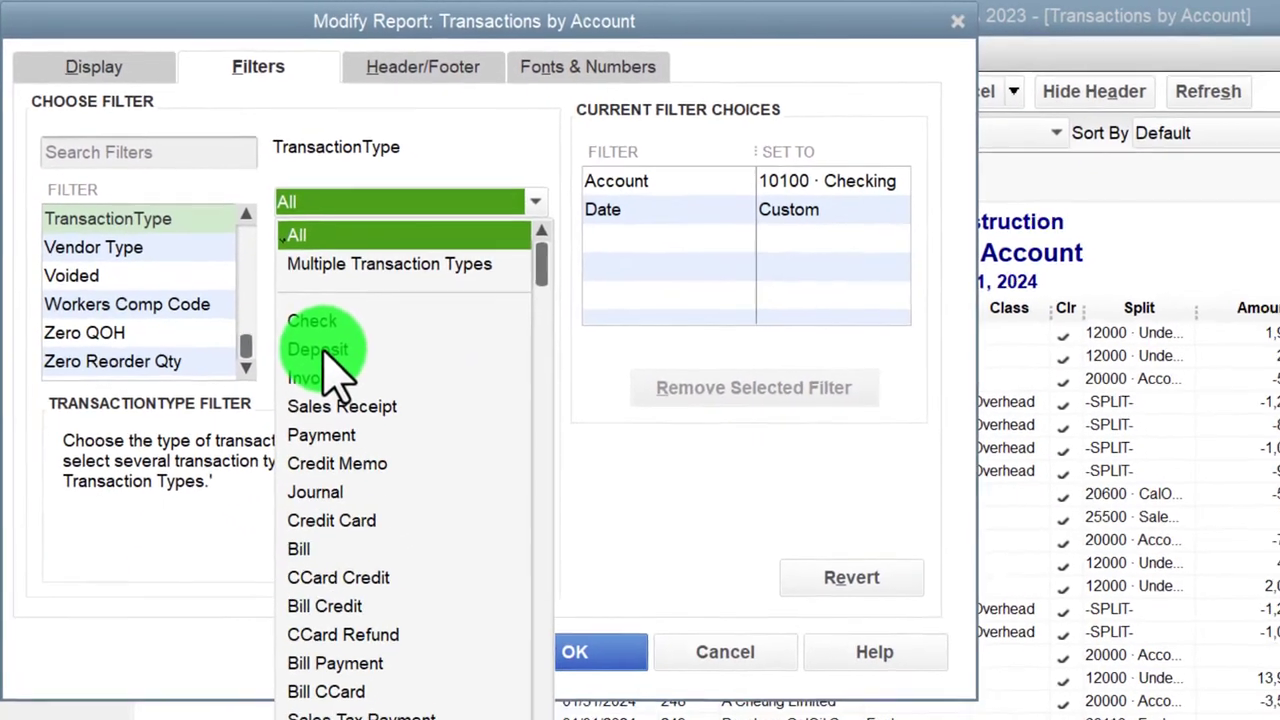
click(464, 511)
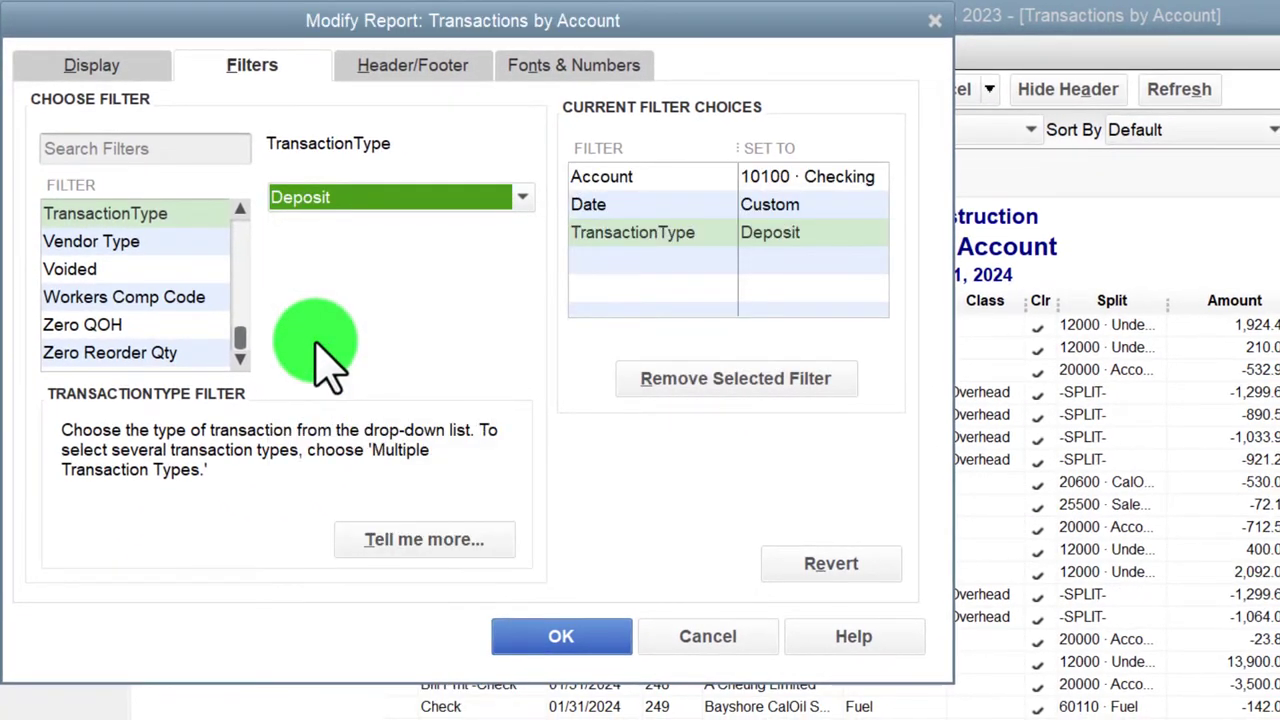
click(561, 636)
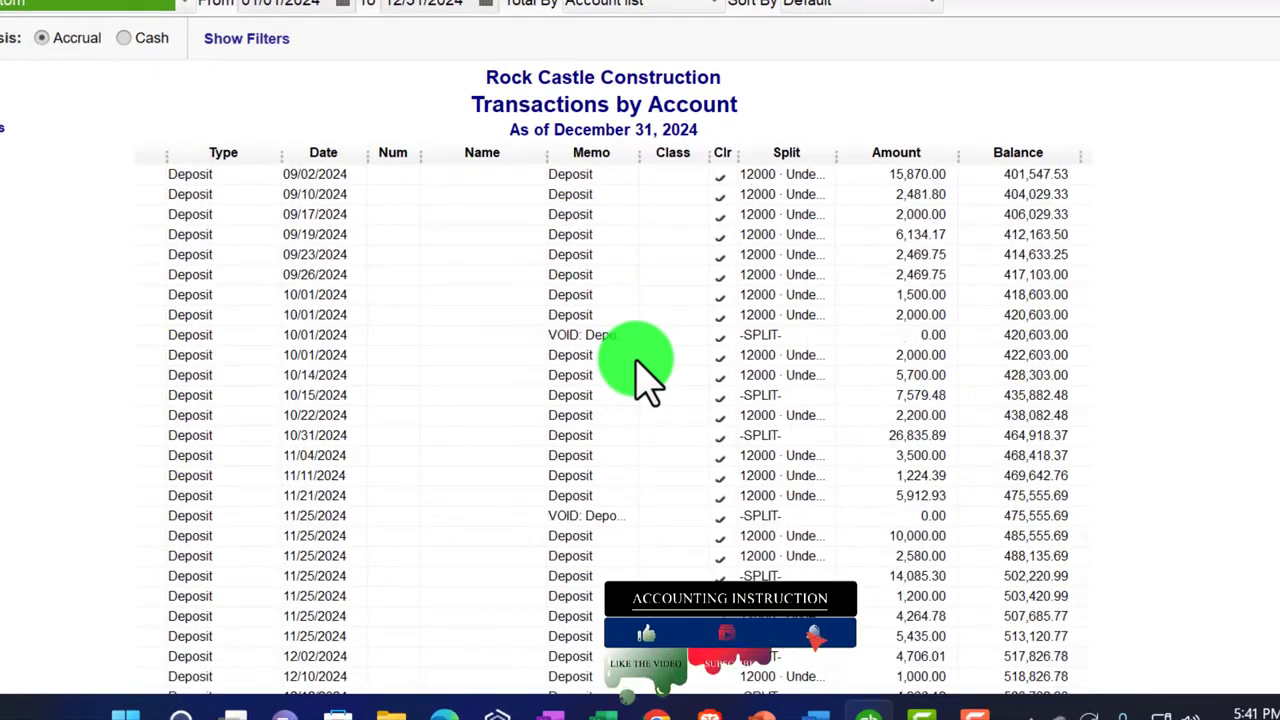
scroll(645, 378, down, 2)
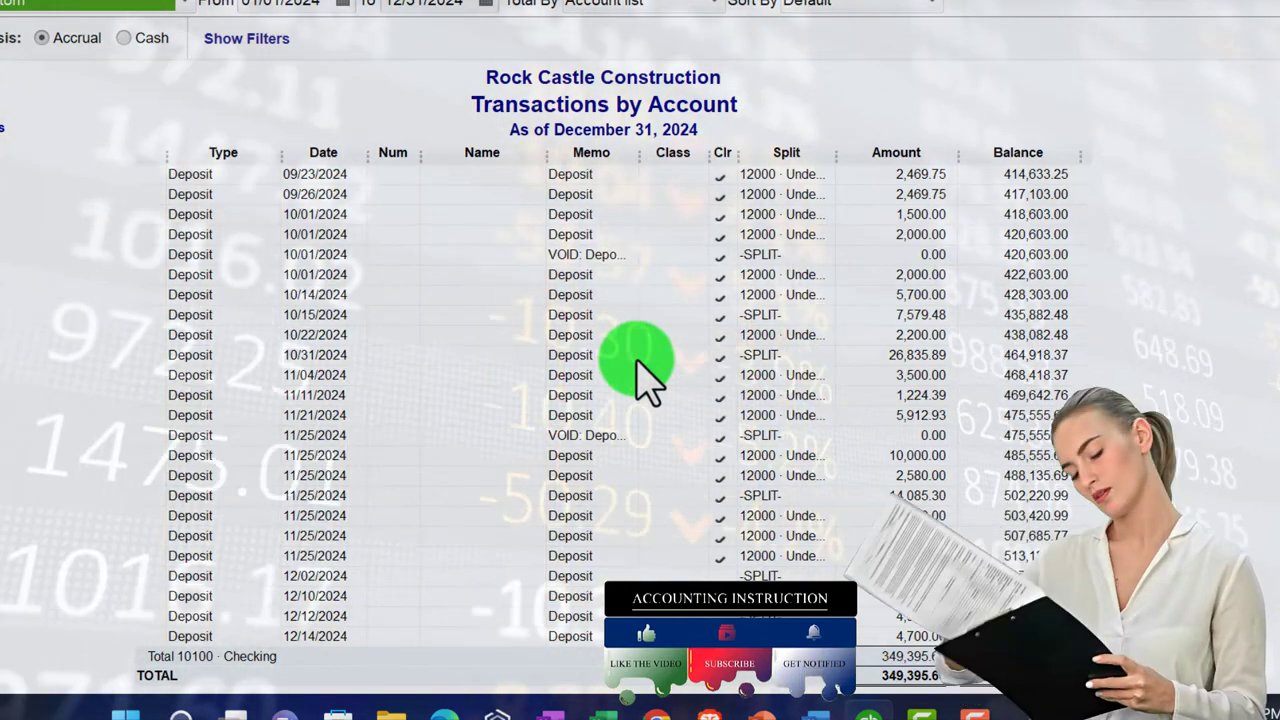
scroll(642, 370, up, 10)
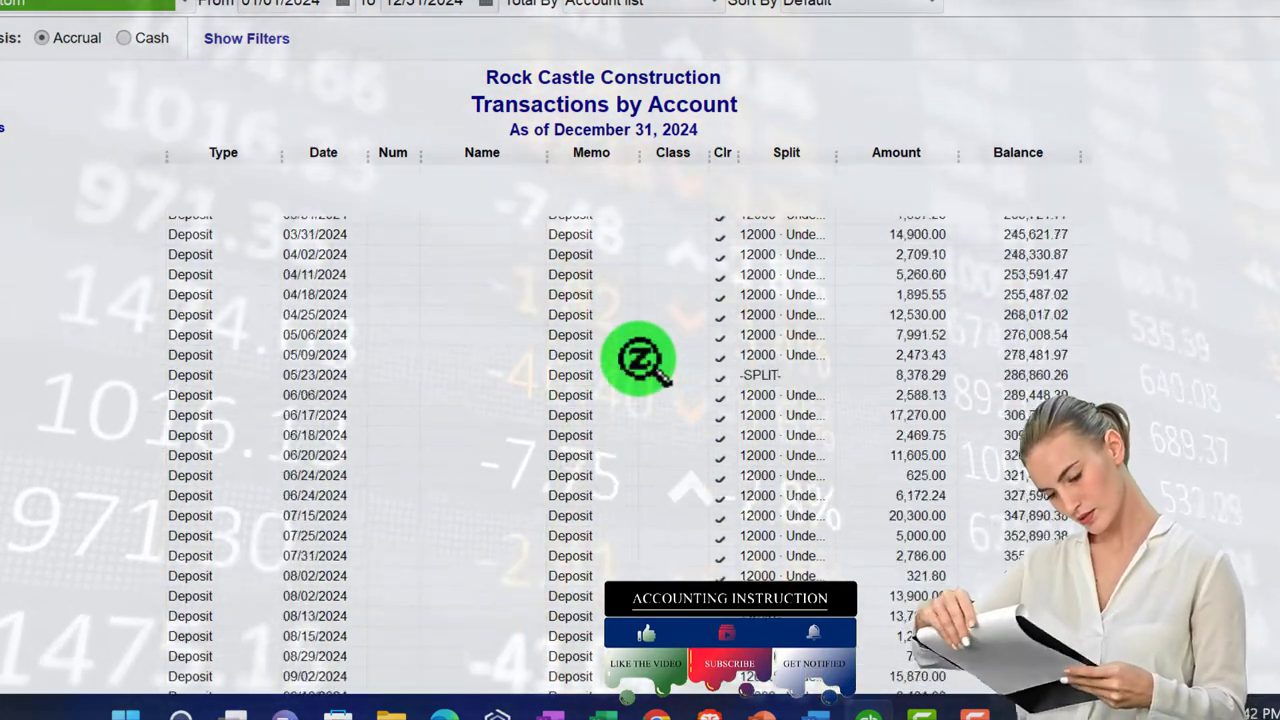
scroll(640, 360, up, 5)
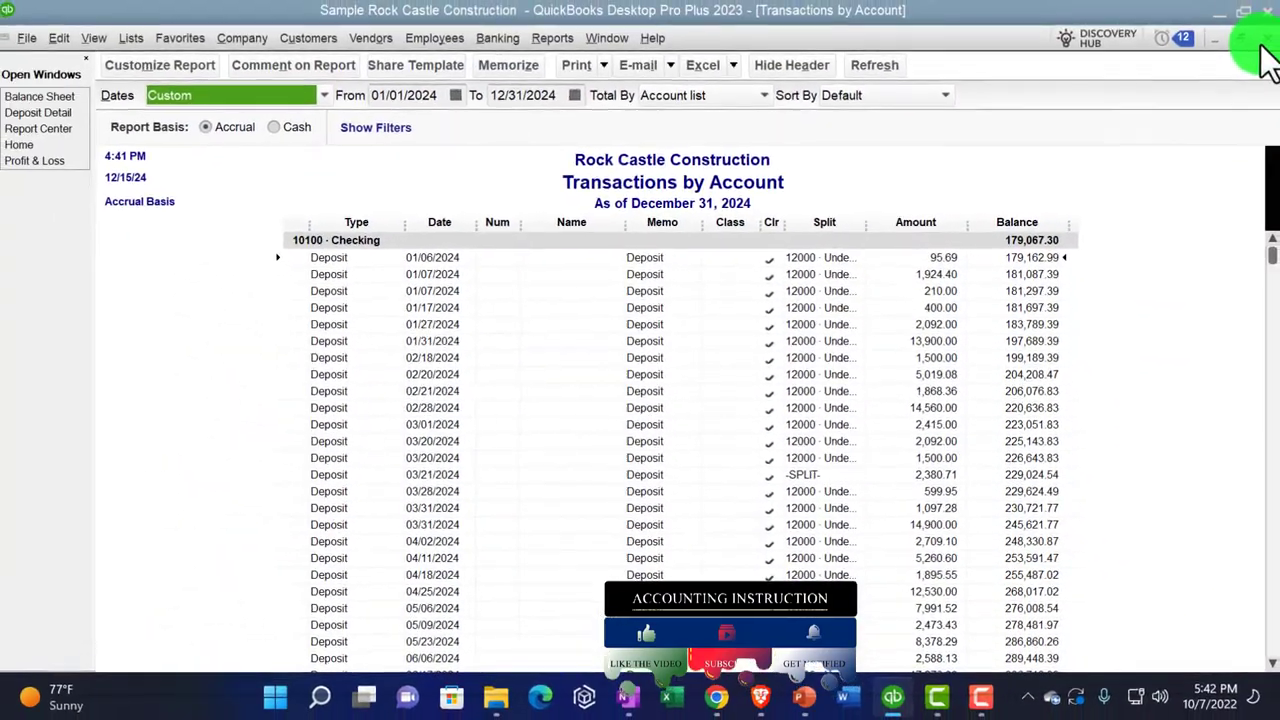
Switch to the open Deposit Detail report and review its payment and deposit entries through December 2024.
click(52, 163)
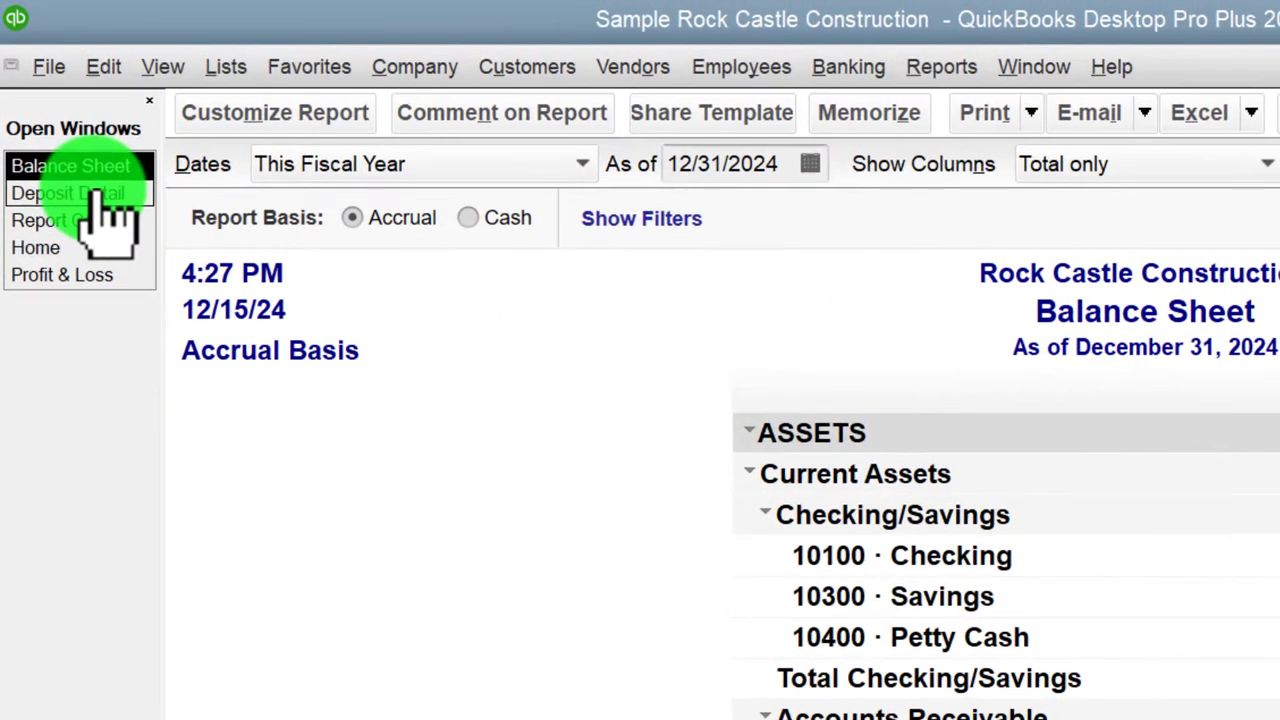
click(45, 128)
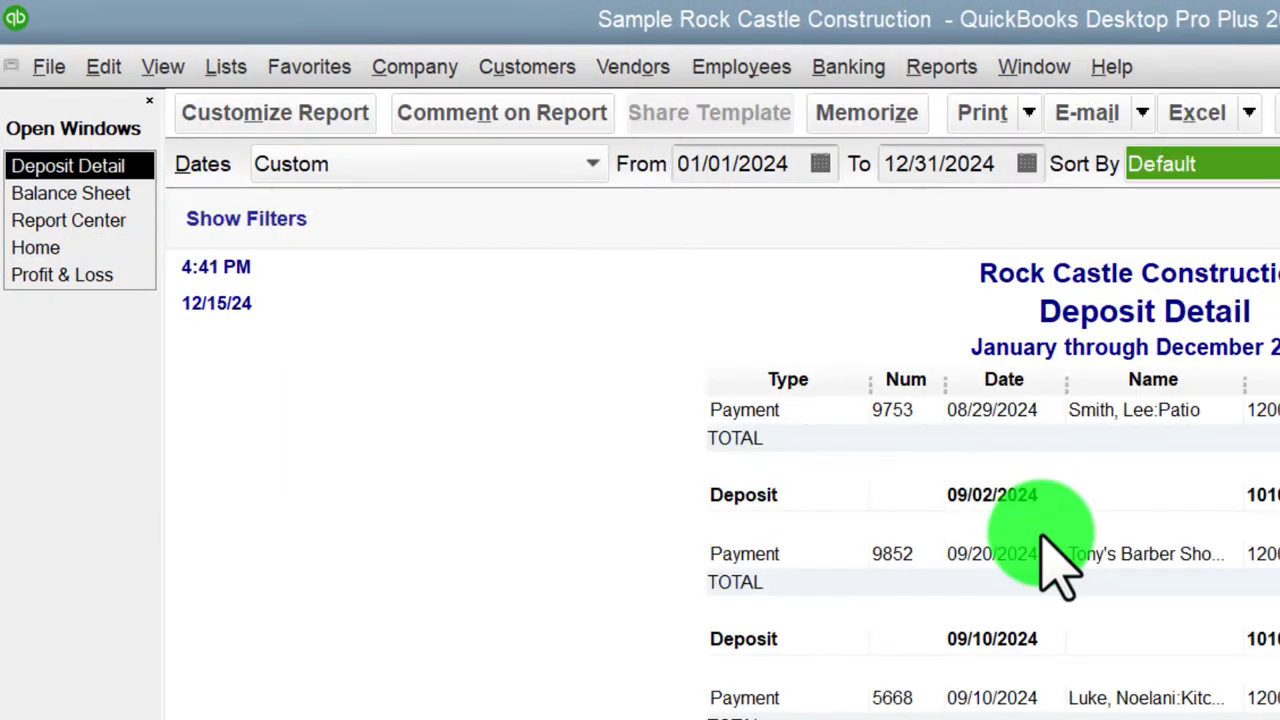
scroll(1040, 555, down, 15)
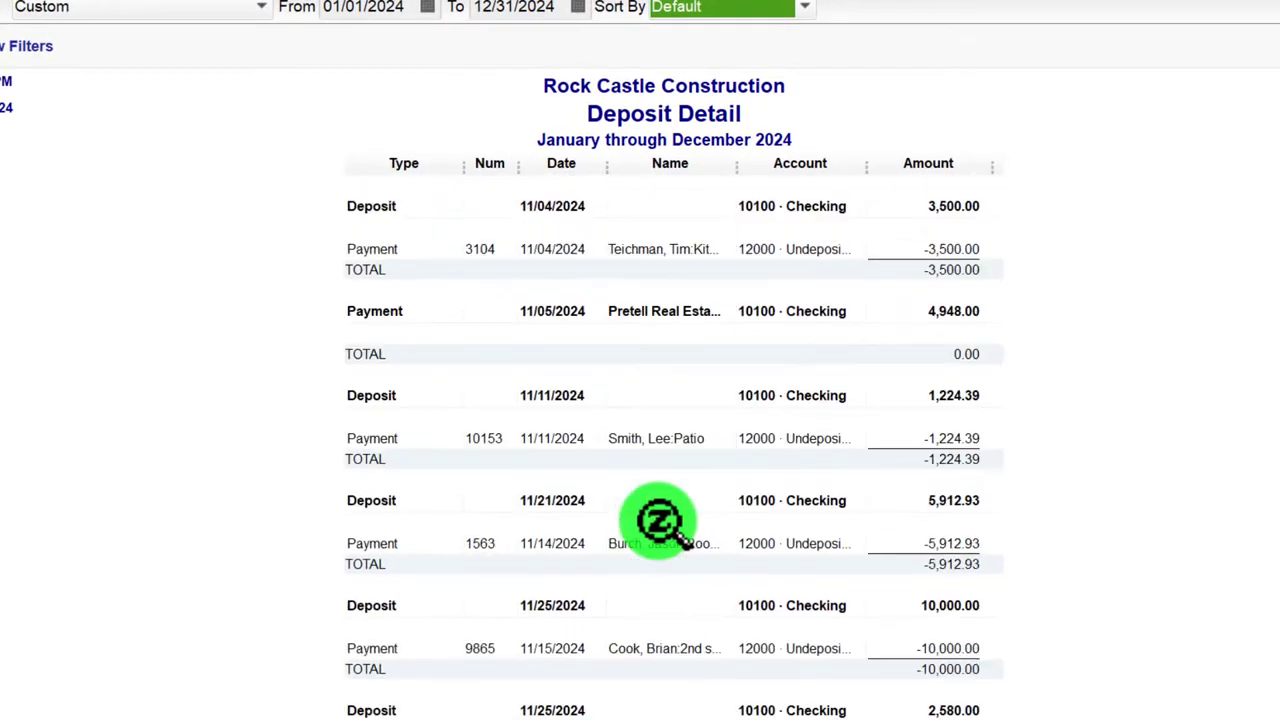
scroll(660, 522, down, 15)
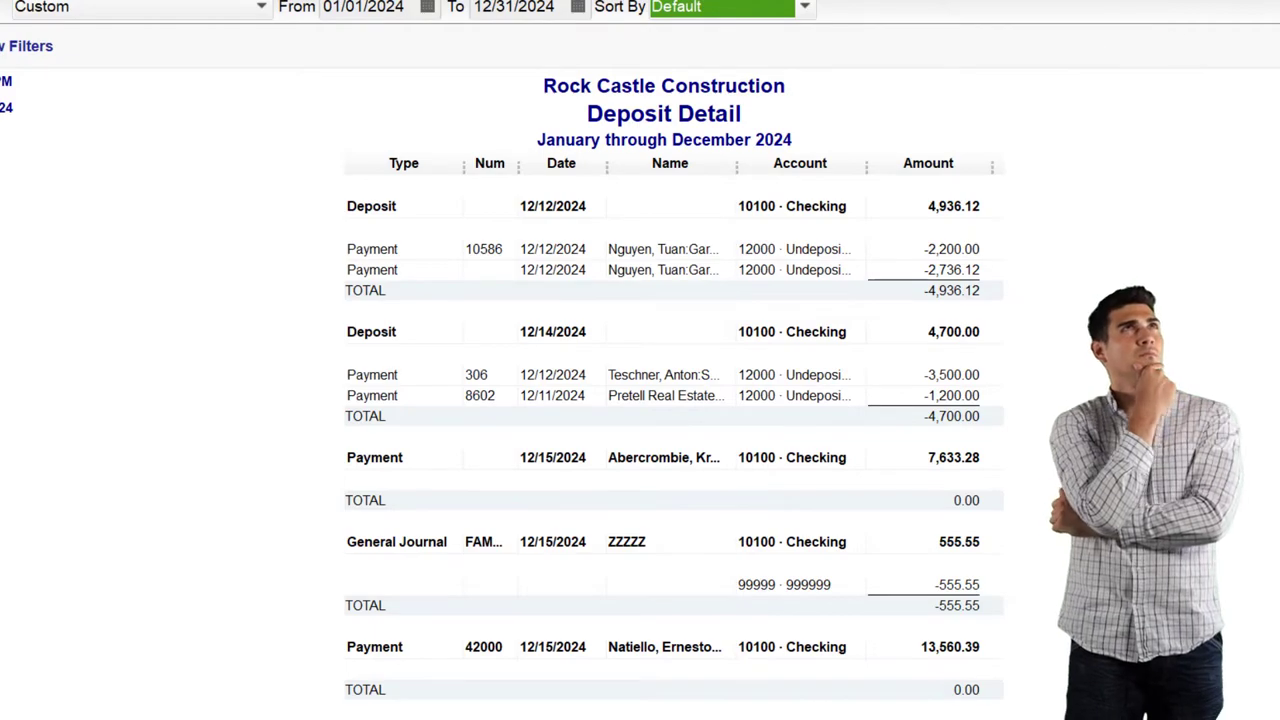
Close the Deposit Detail report, return to the Report Center, and run the Check Detail report for This Month-to-date.
click(50, 145)
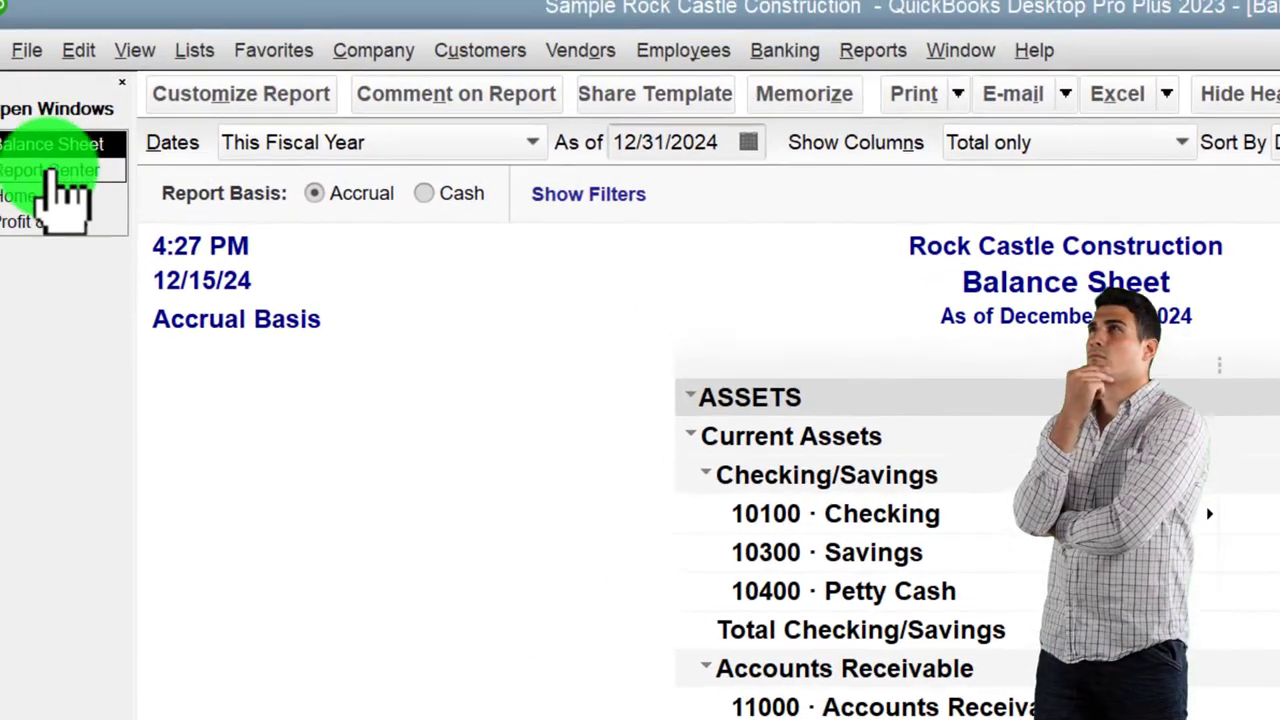
click(52, 172)
click(456, 580)
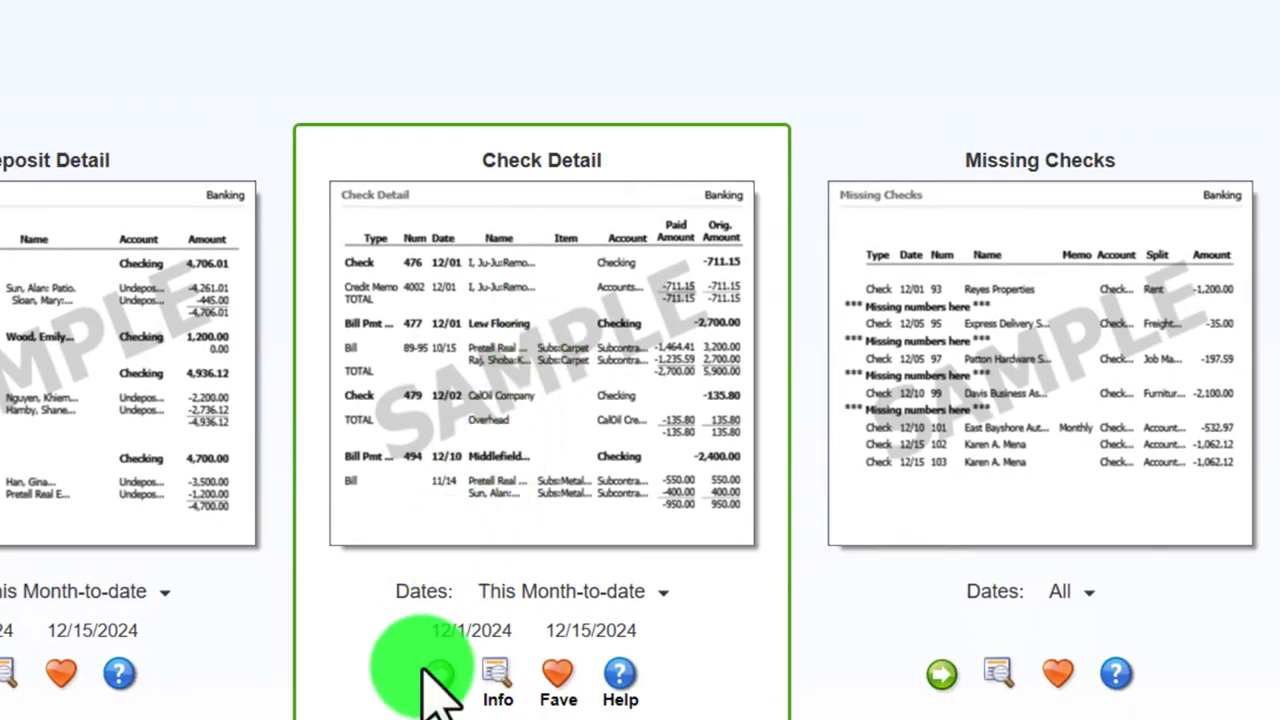
click(432, 676)
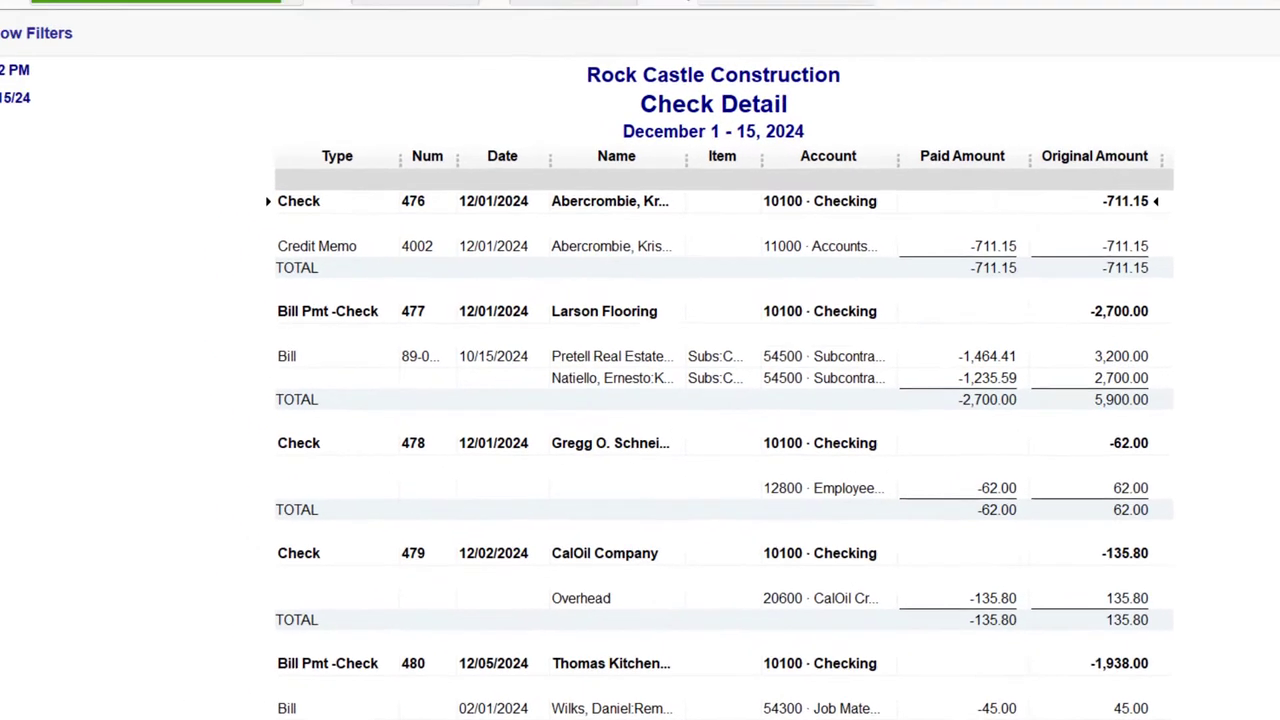
Enlarge the Check Detail report's column label font, apply the change to all related fonts, and widen the Type column.
click(243, 86)
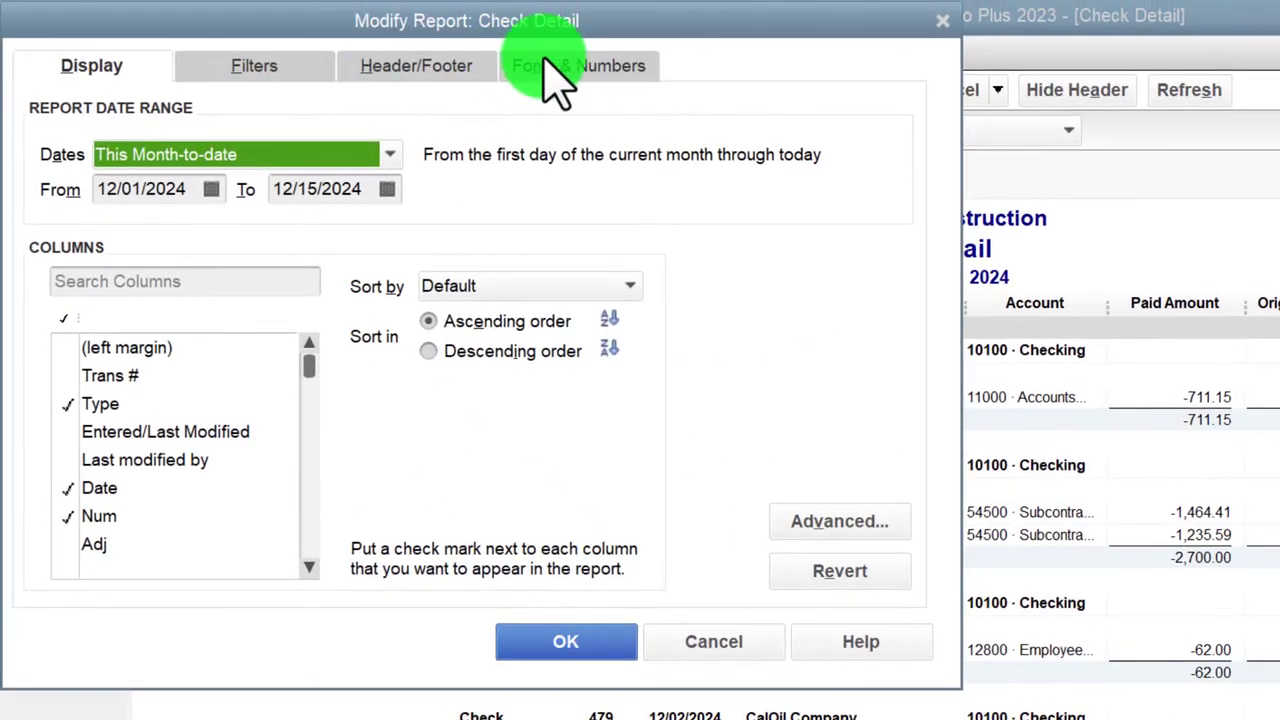
click(558, 78)
click(438, 408)
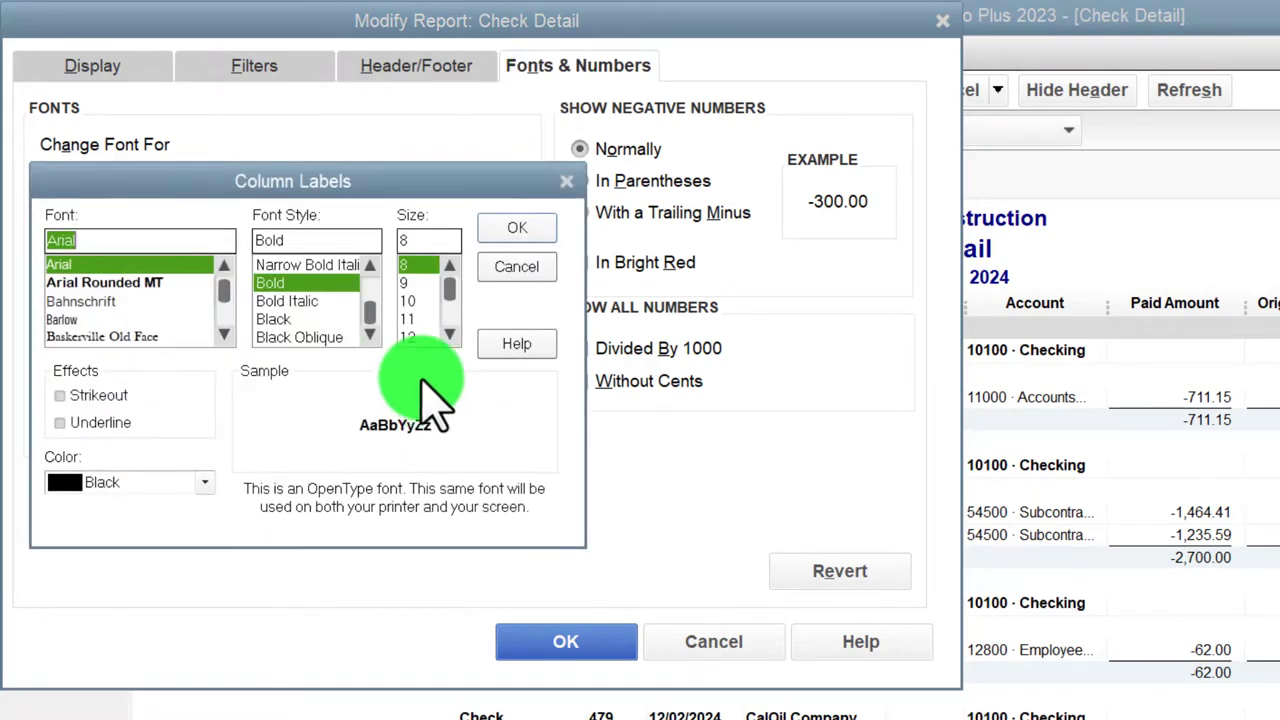
click(518, 230)
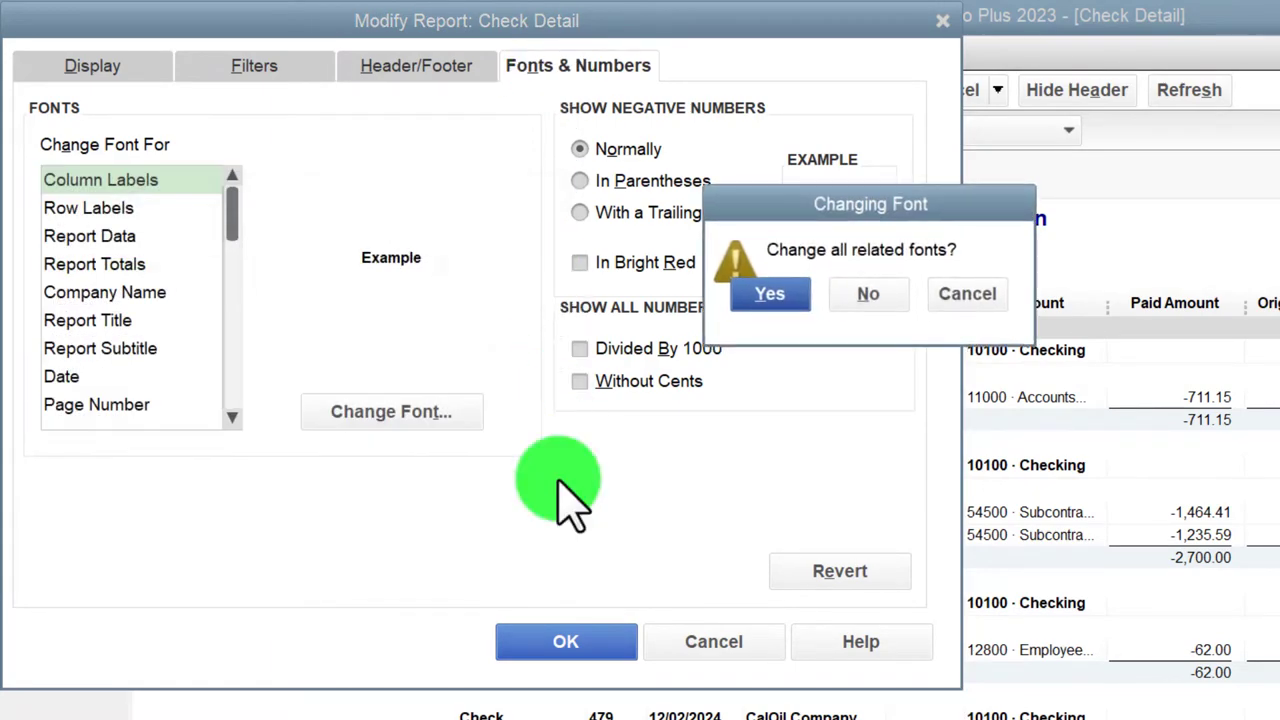
click(792, 292)
click(560, 650)
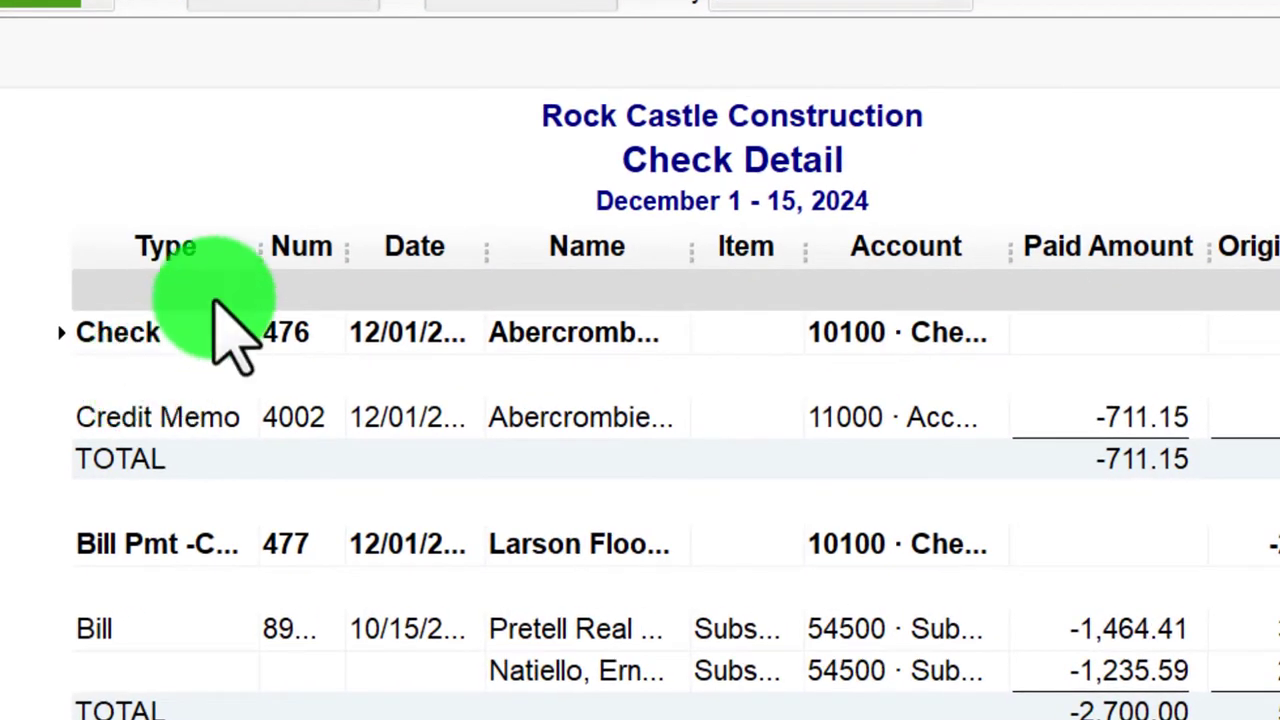
drag(260, 255, 505, 266)
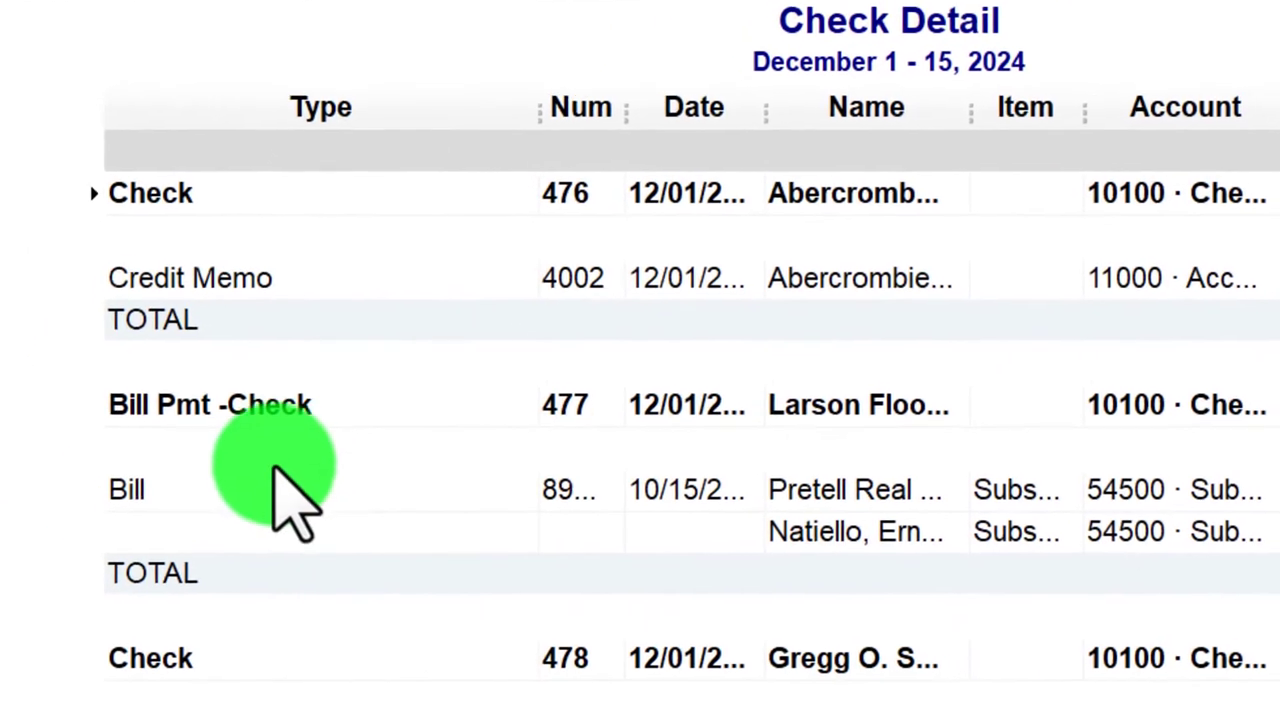
Review the Type column of the Check Detail report from the regular checks and bill payment checks through the liability checks and sales tax payment.
scroll(205, 550, down, 3)
scroll(318, 445, down, 3)
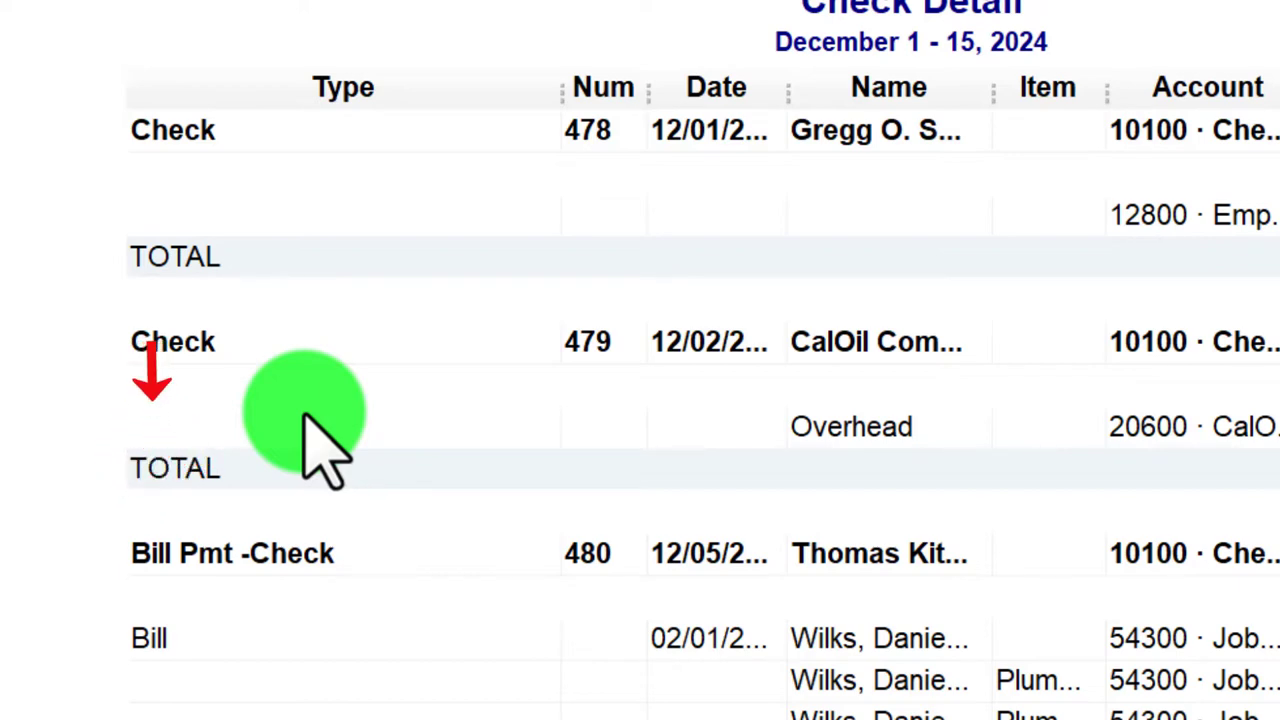
scroll(318, 445, down, 10)
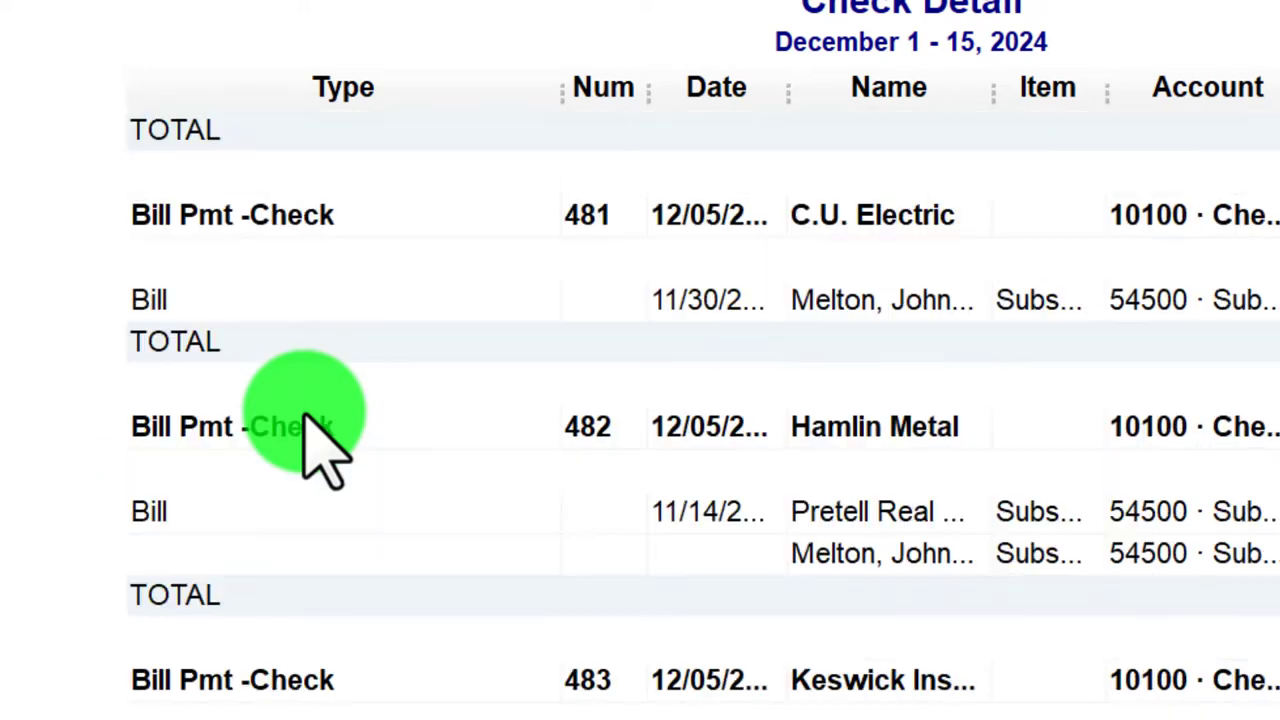
scroll(318, 445, down, 20)
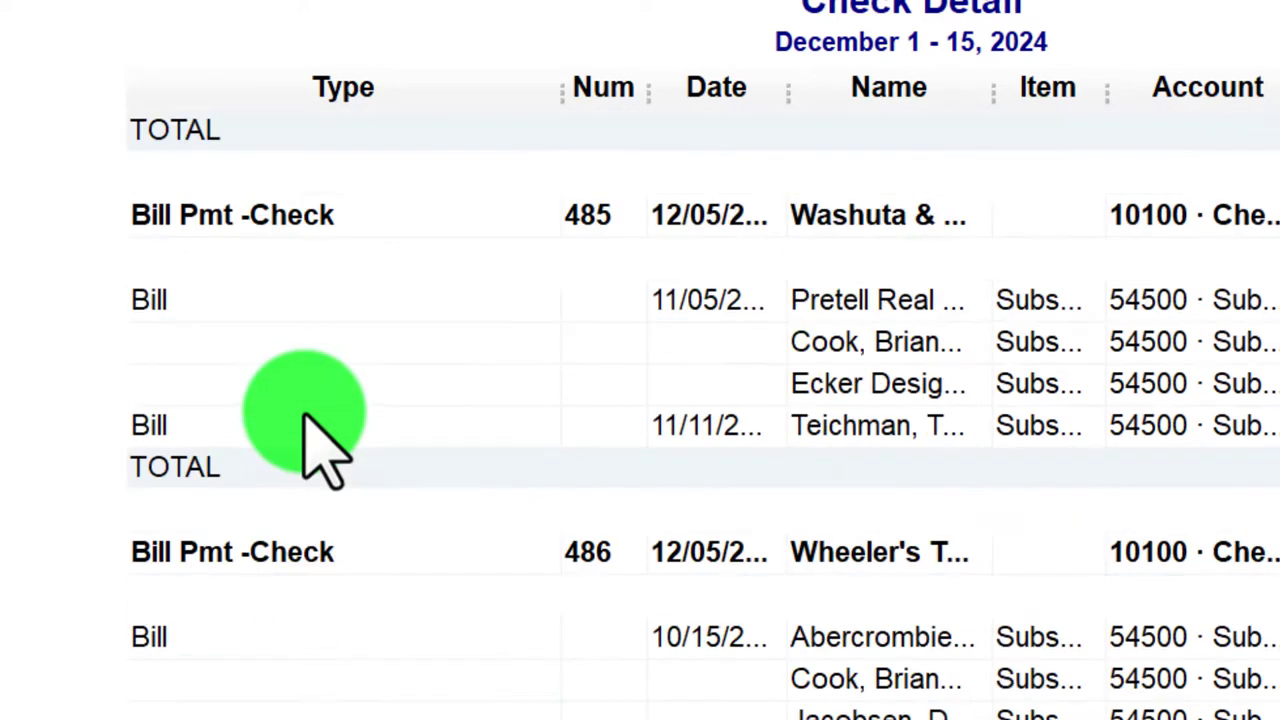
scroll(318, 445, down, 12)
scroll(305, 424, down, 9)
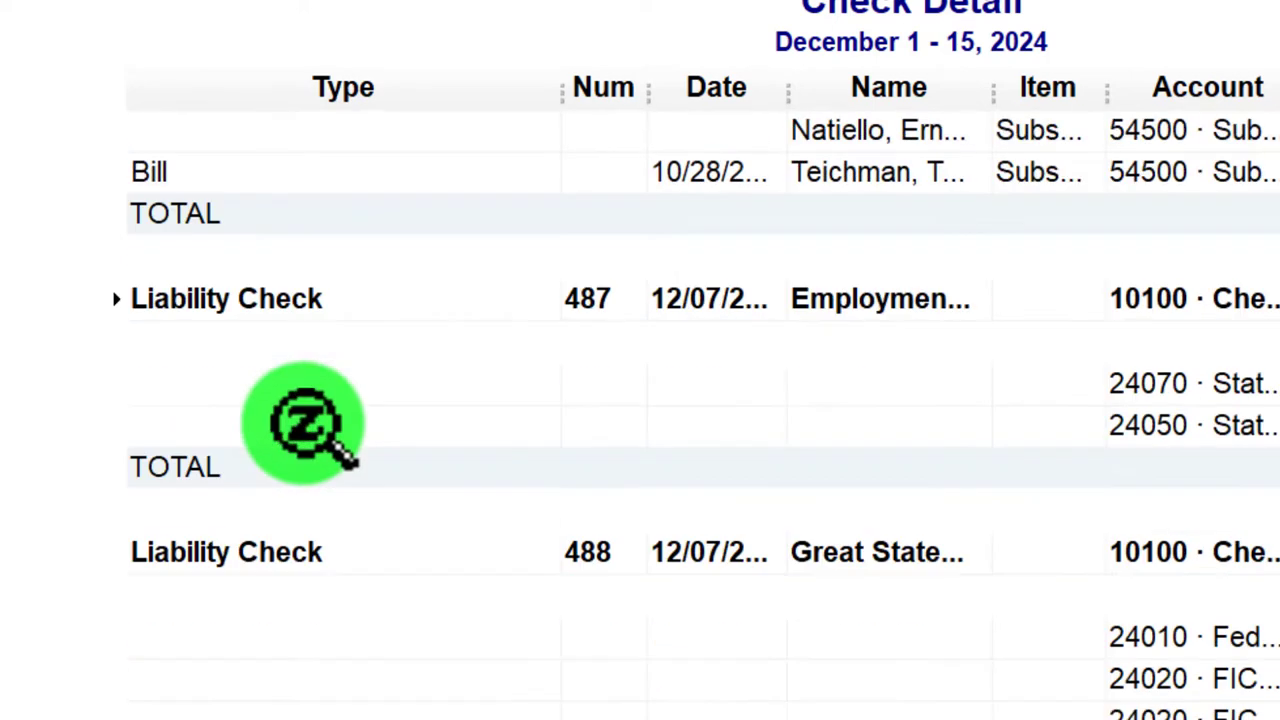
scroll(305, 424, down, 12)
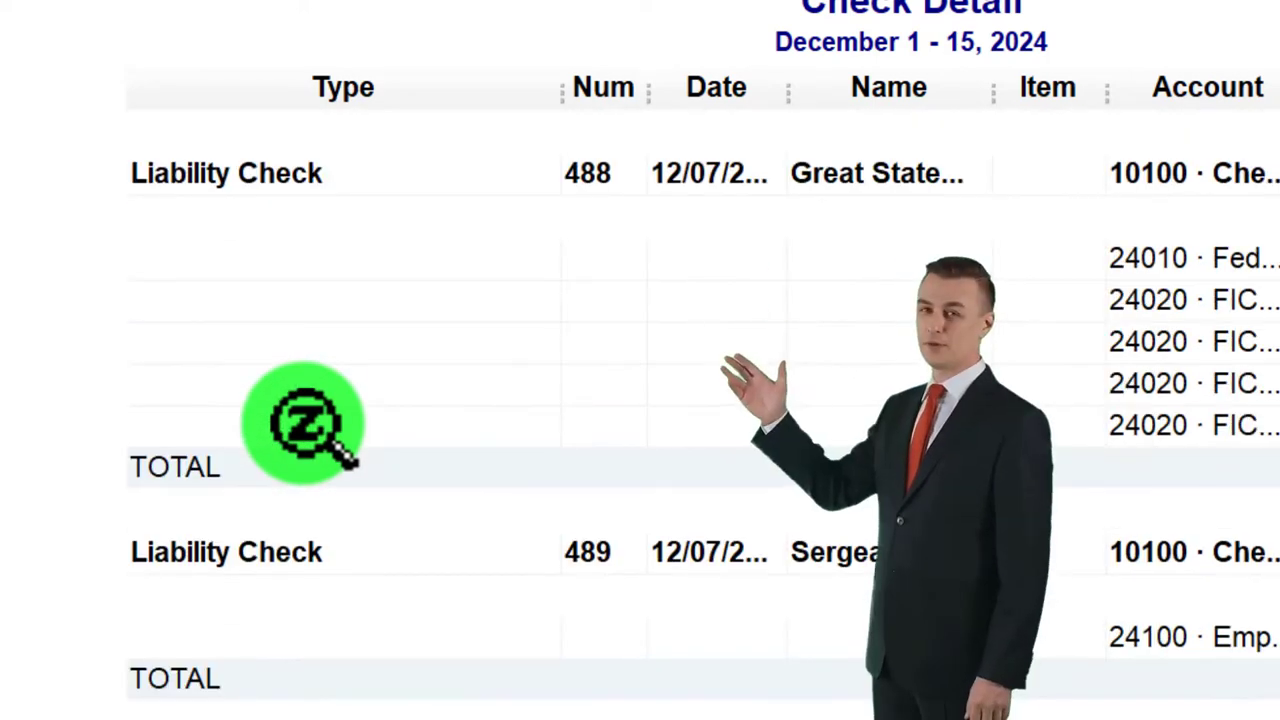
scroll(430, 420, down, 15)
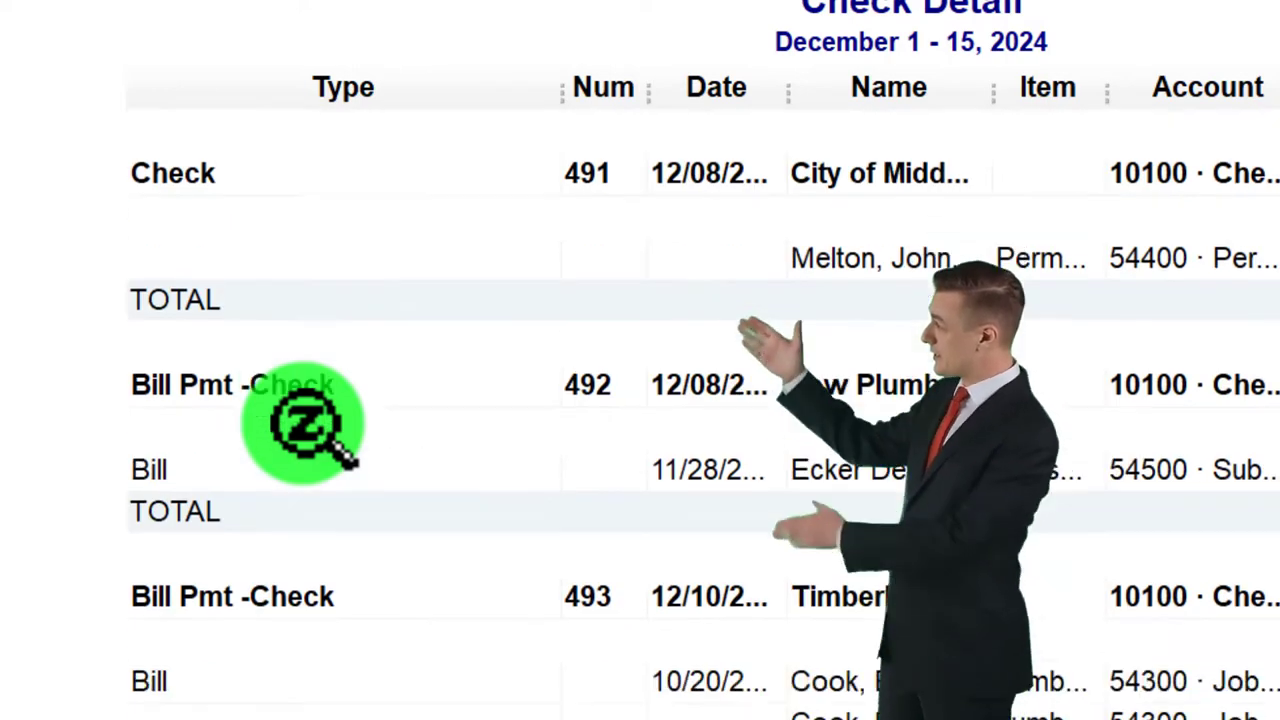
scroll(305, 422, down, 20)
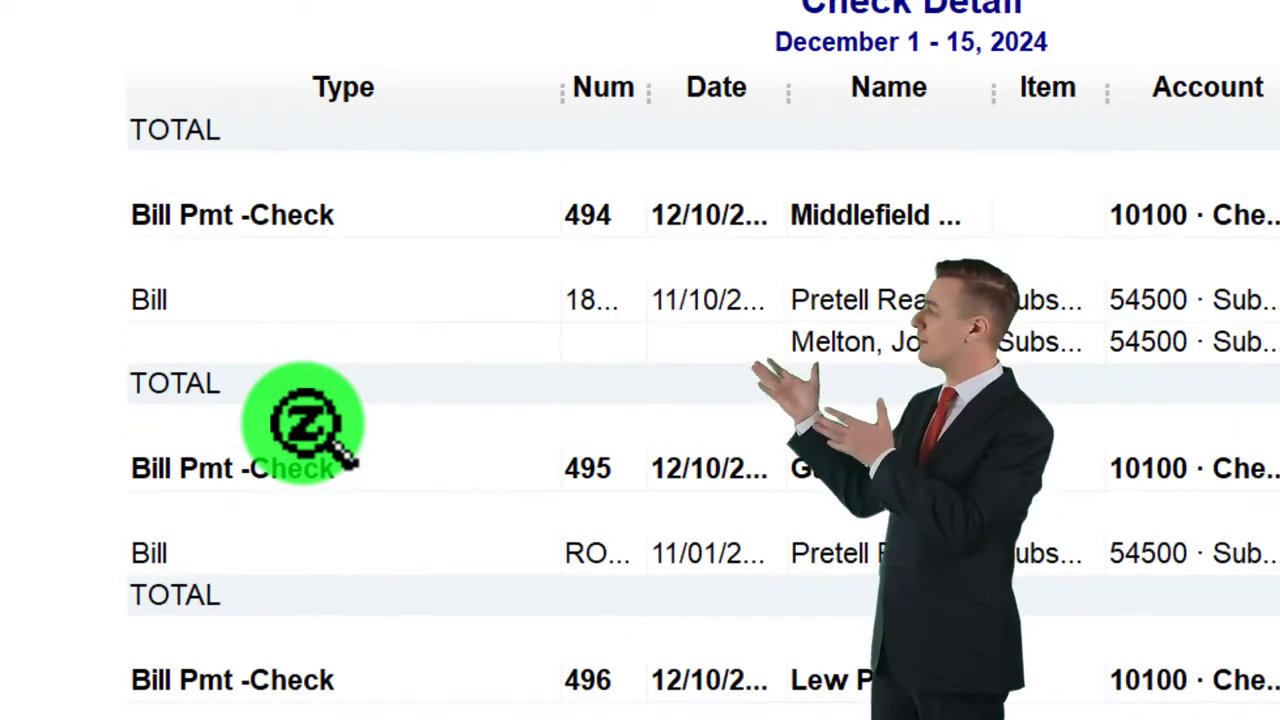
scroll(305, 422, down, 20)
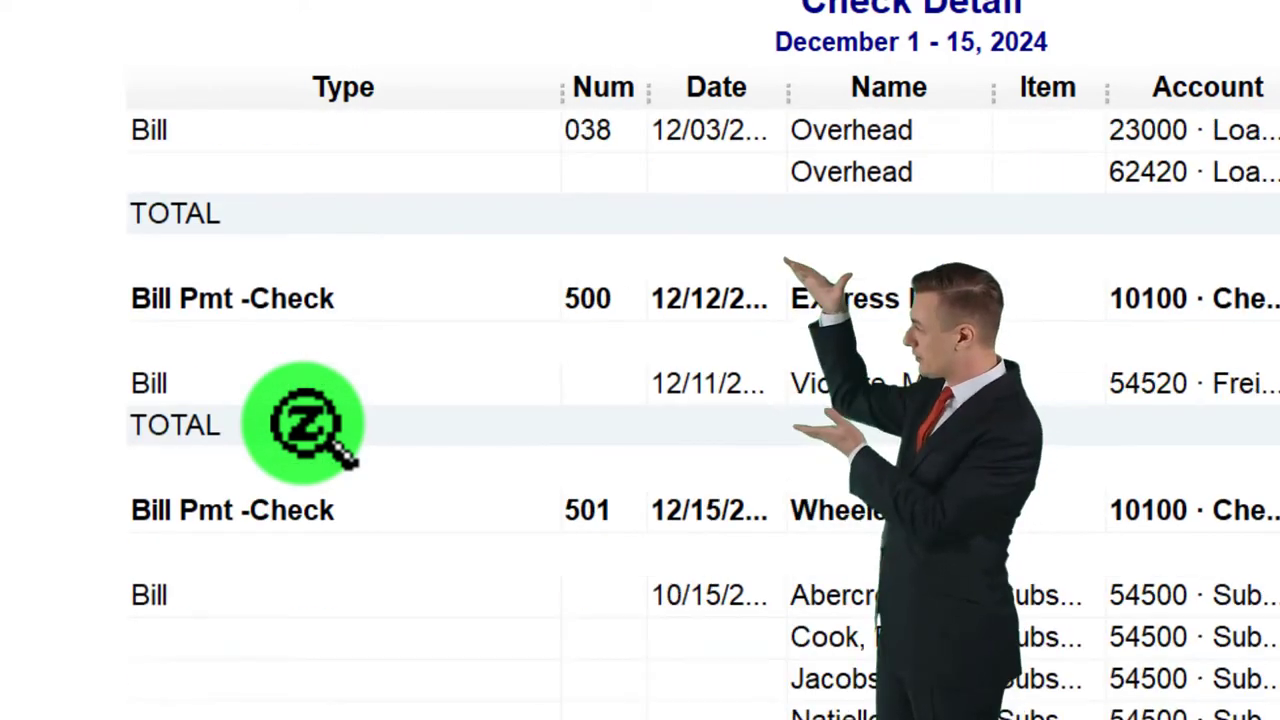
scroll(305, 422, down, 20)
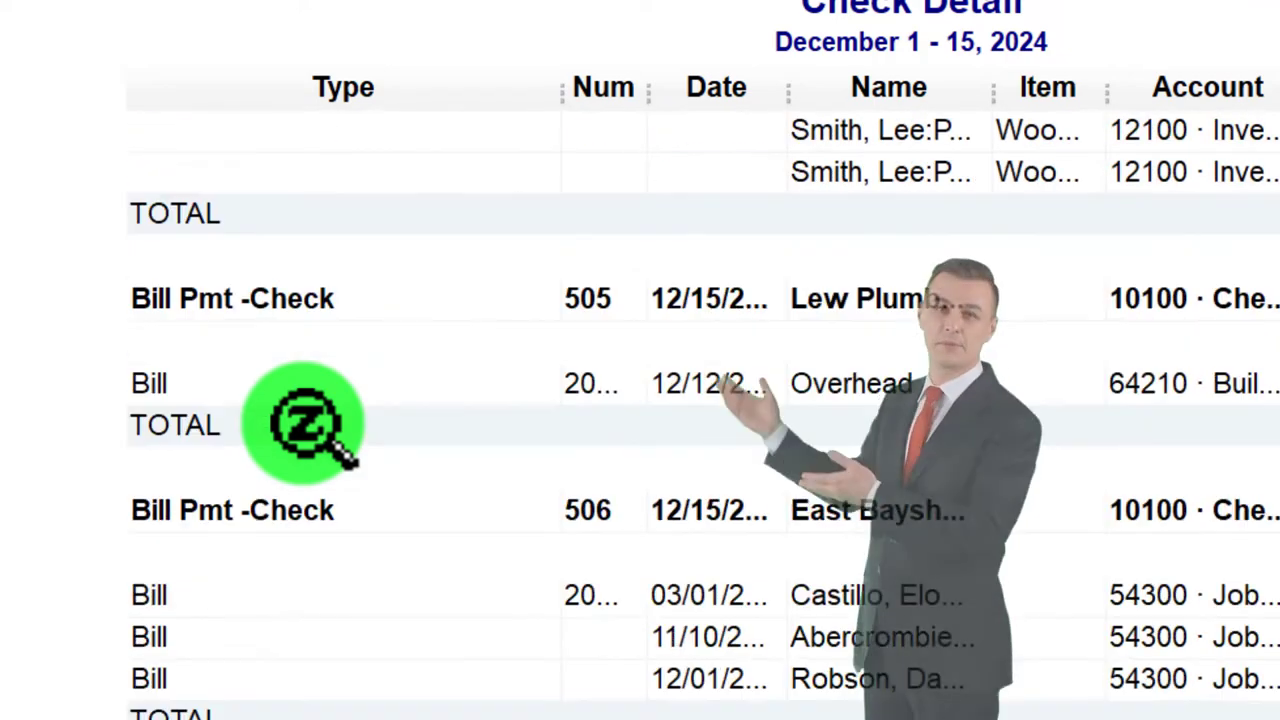
scroll(305, 422, down, 20)
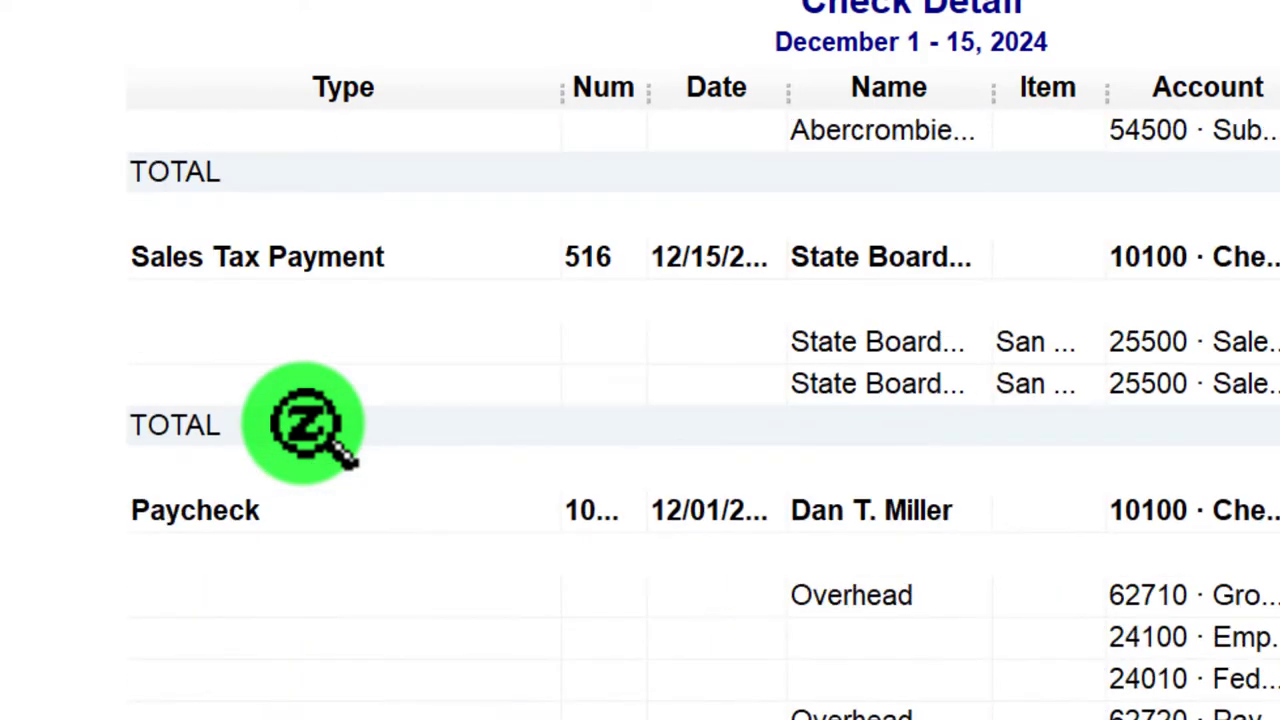
Examine the Paycheck entries in the Check Detail report, including the payroll accounts listed under each one.
scroll(305, 422, down, 10)
scroll(305, 425, up, 8)
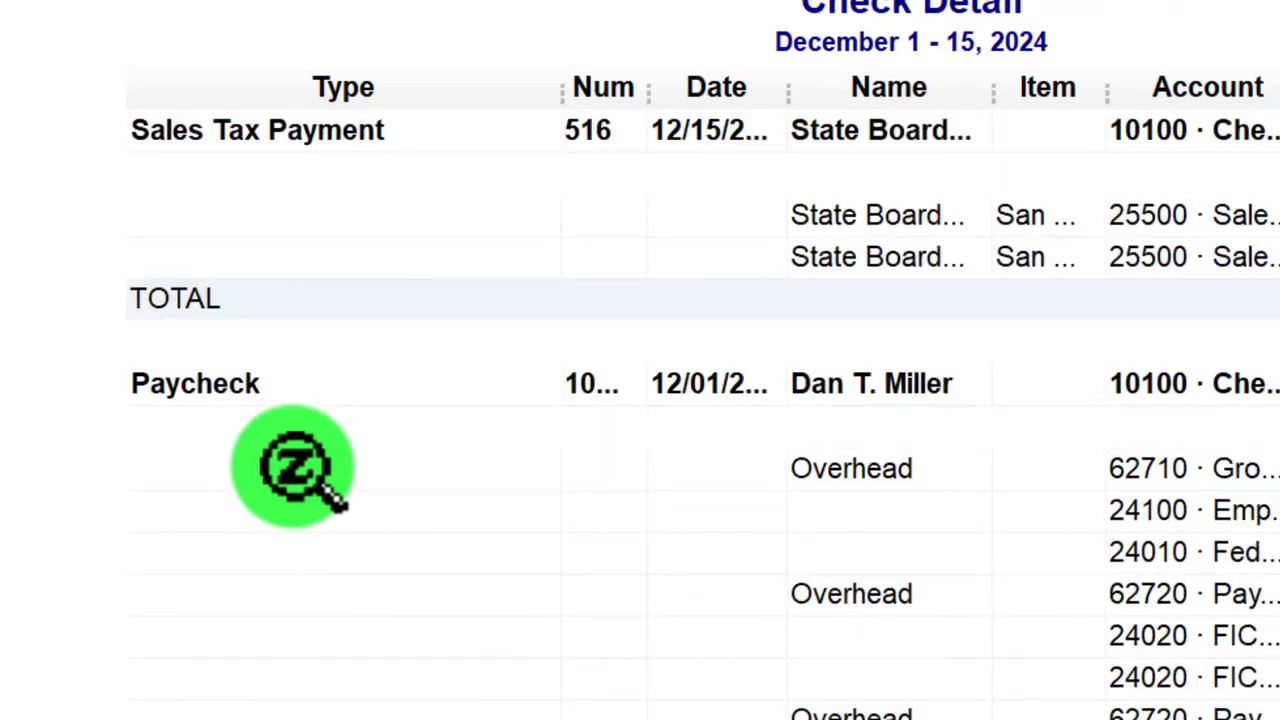
scroll(300, 470, down, 20)
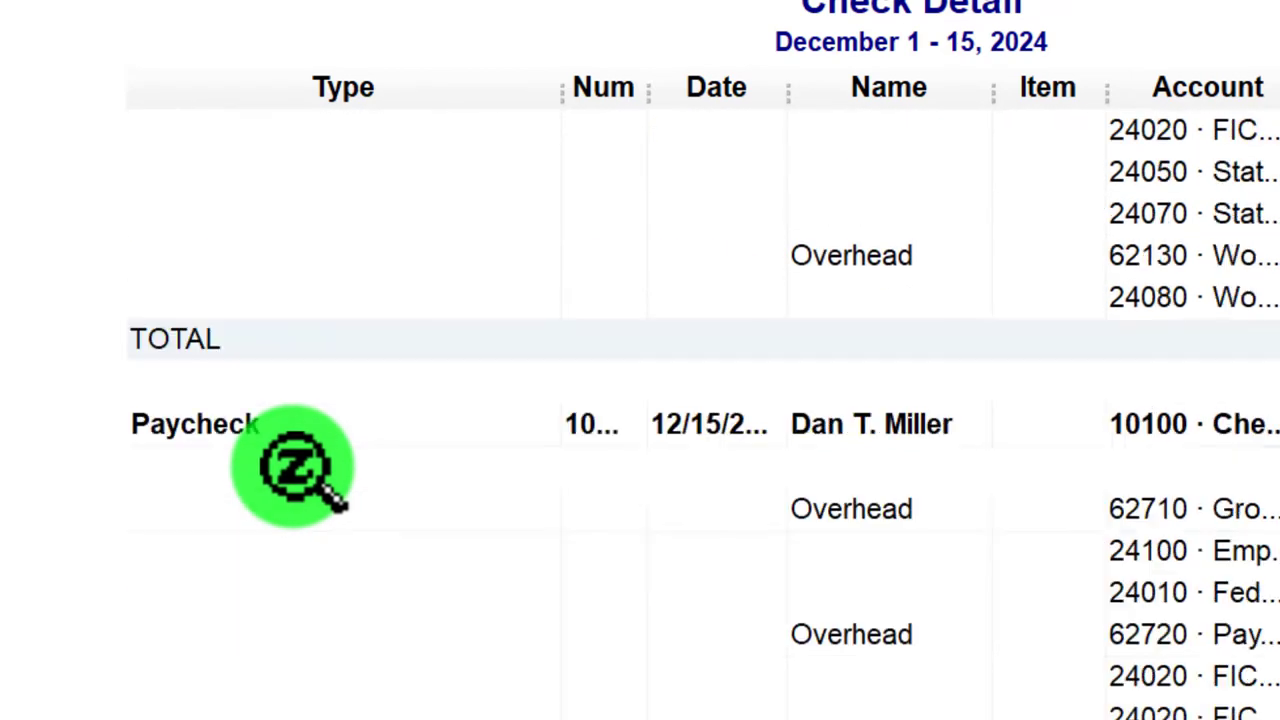
scroll(300, 470, up, 10)
scroll(300, 470, down, 8)
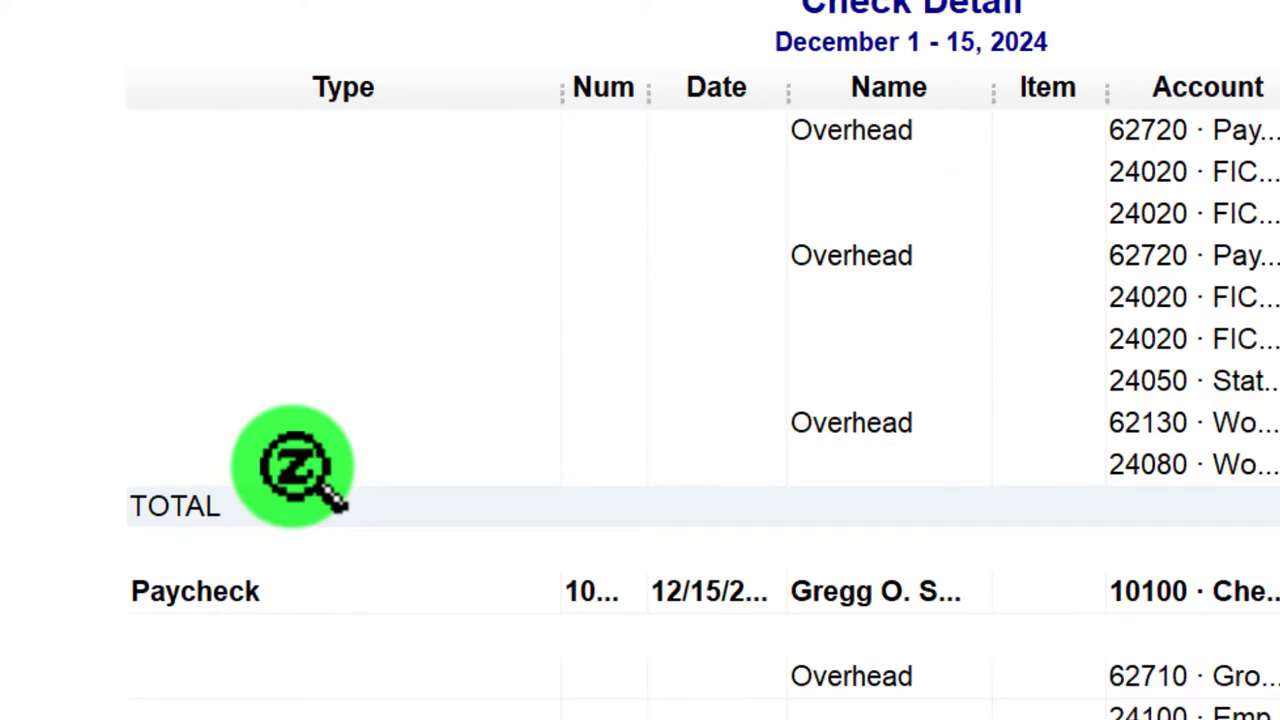
scroll(300, 470, up, 8)
scroll(300, 470, down, 12)
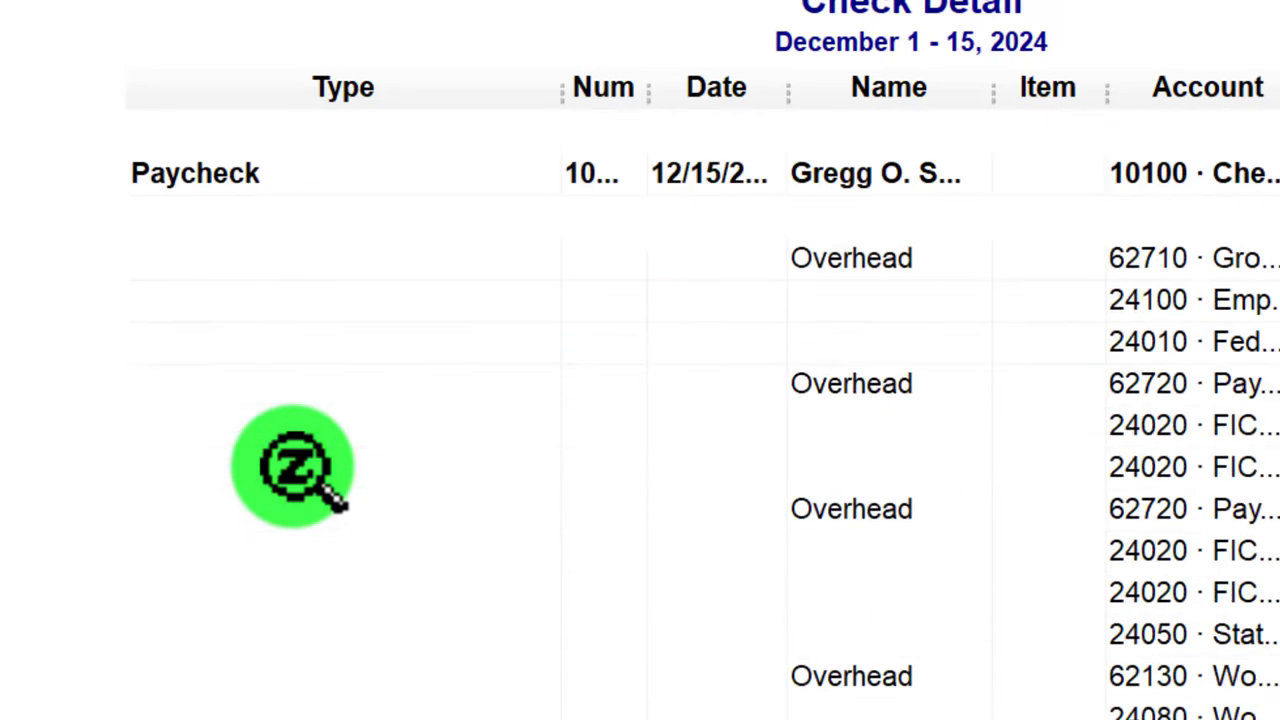
scroll(341, 503, up, 3)
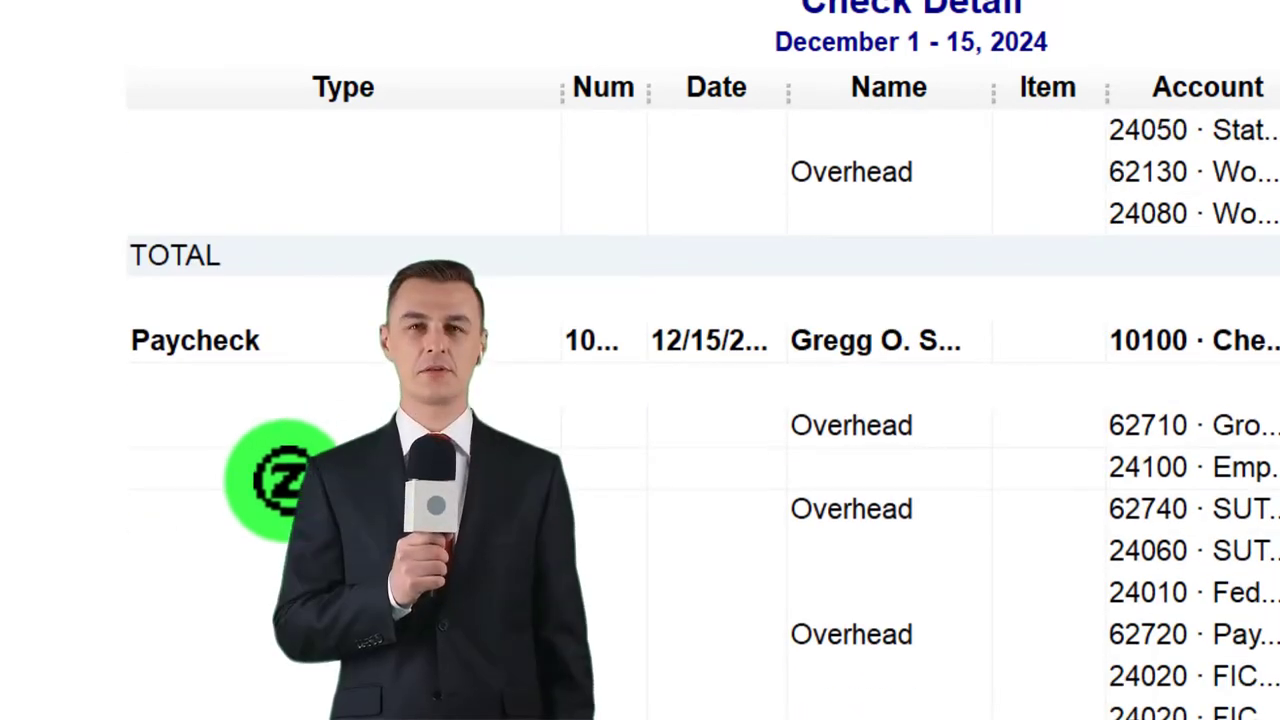
Open the 2024 checking account's Transactions by Account report from the Balance Sheet and set its TransactionType filter to Check.
scroll(700, 420, down, 5)
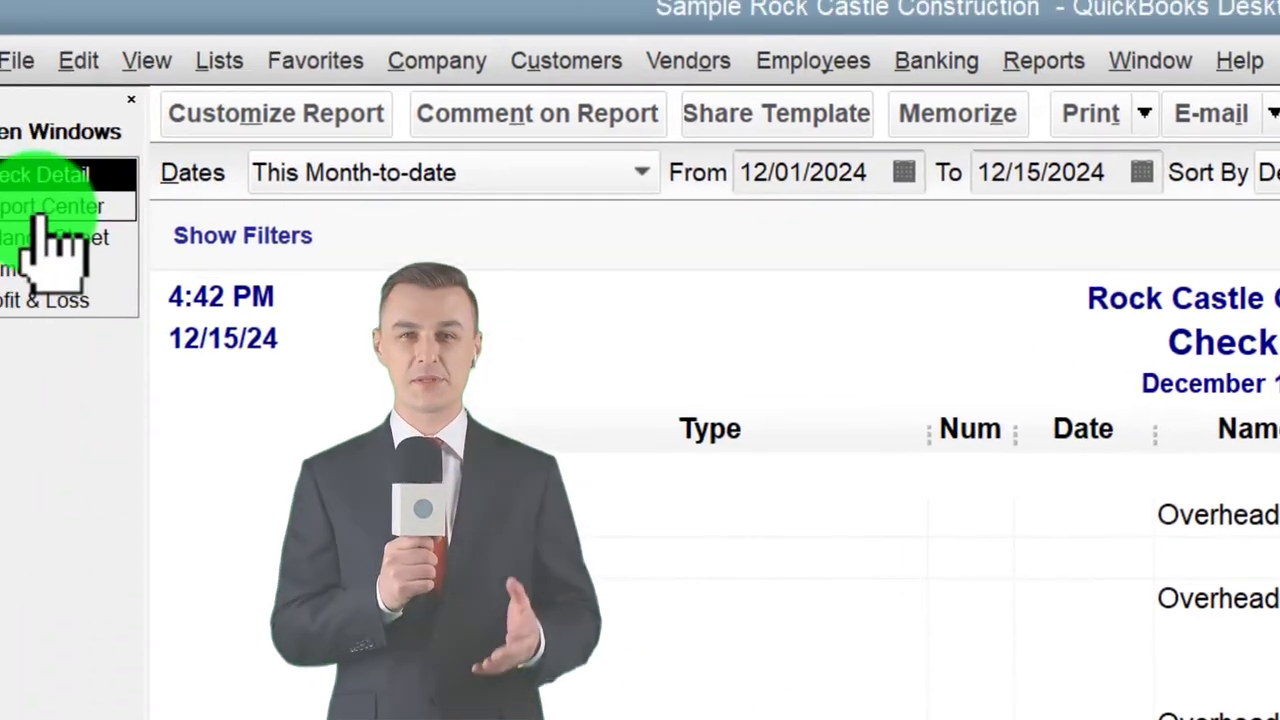
click(78, 258)
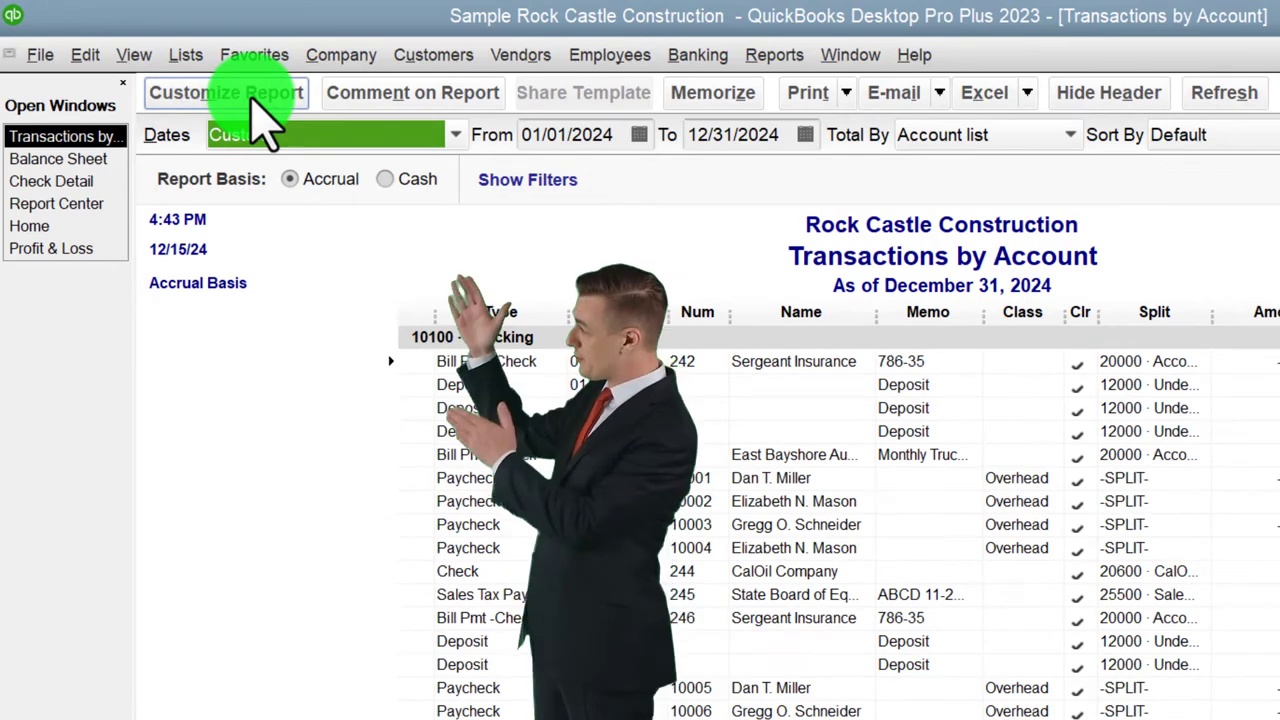
click(252, 98)
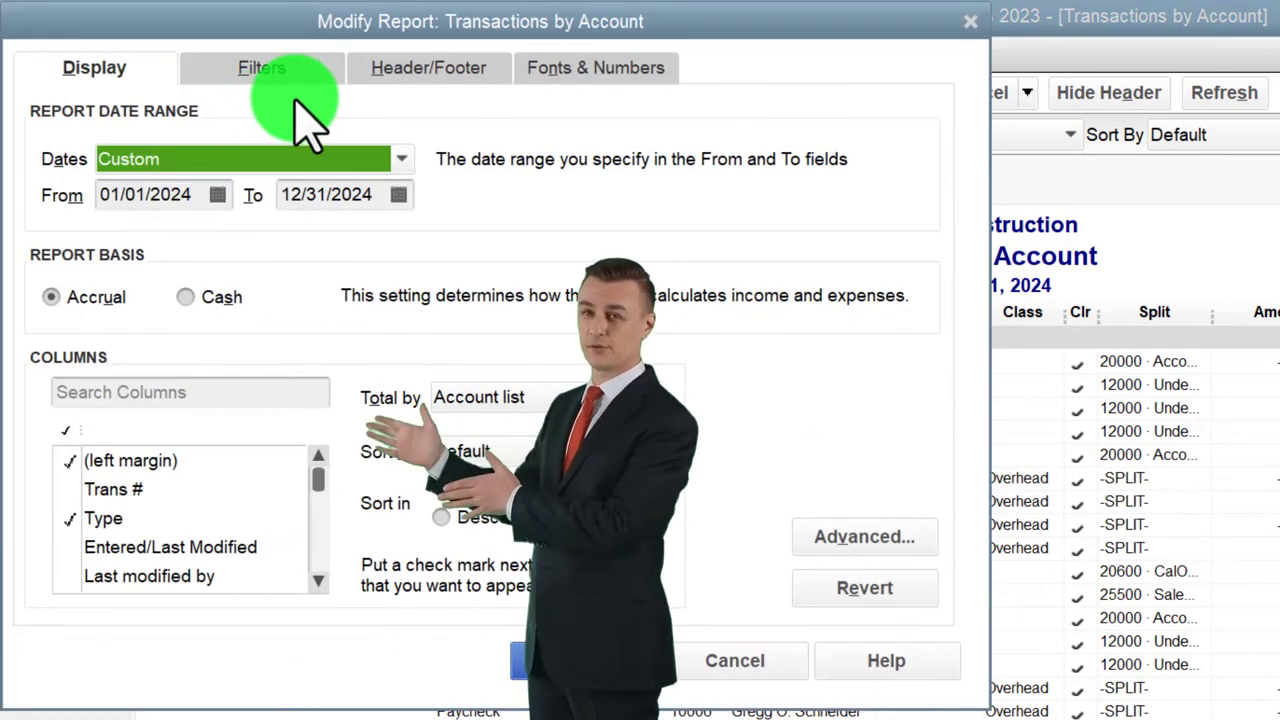
click(270, 68)
drag(250, 245, 251, 349)
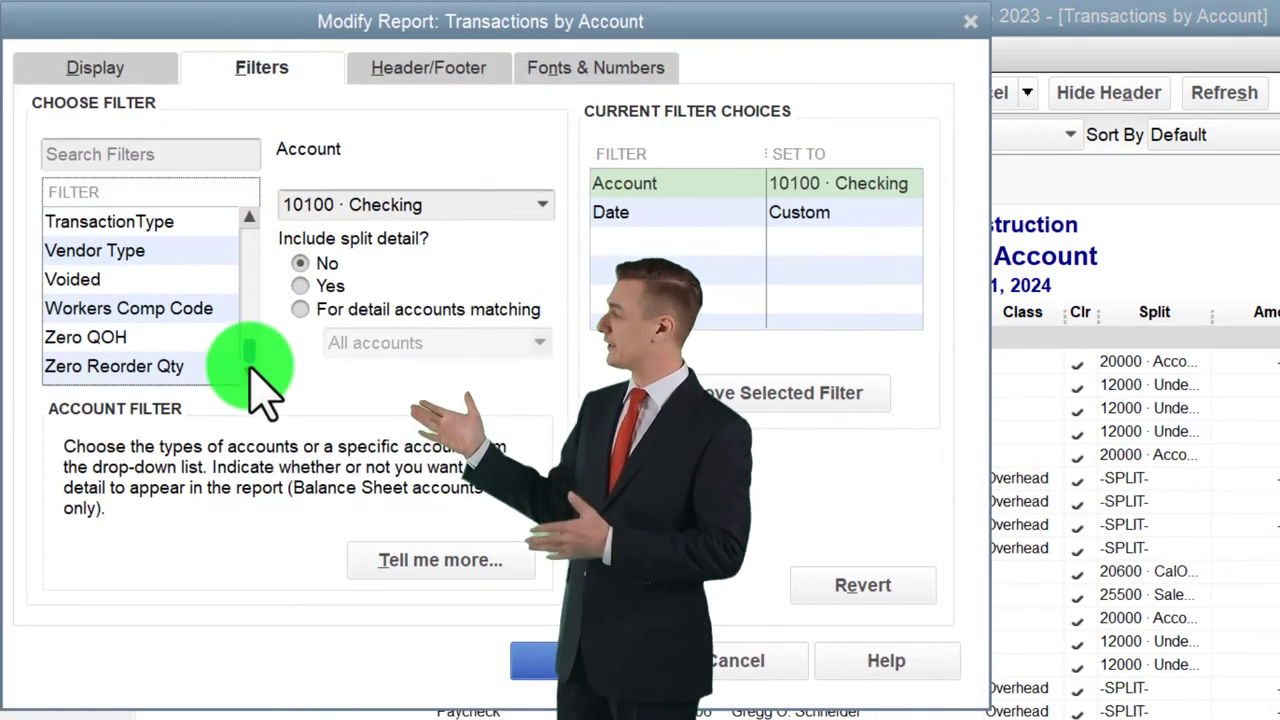
click(128, 220)
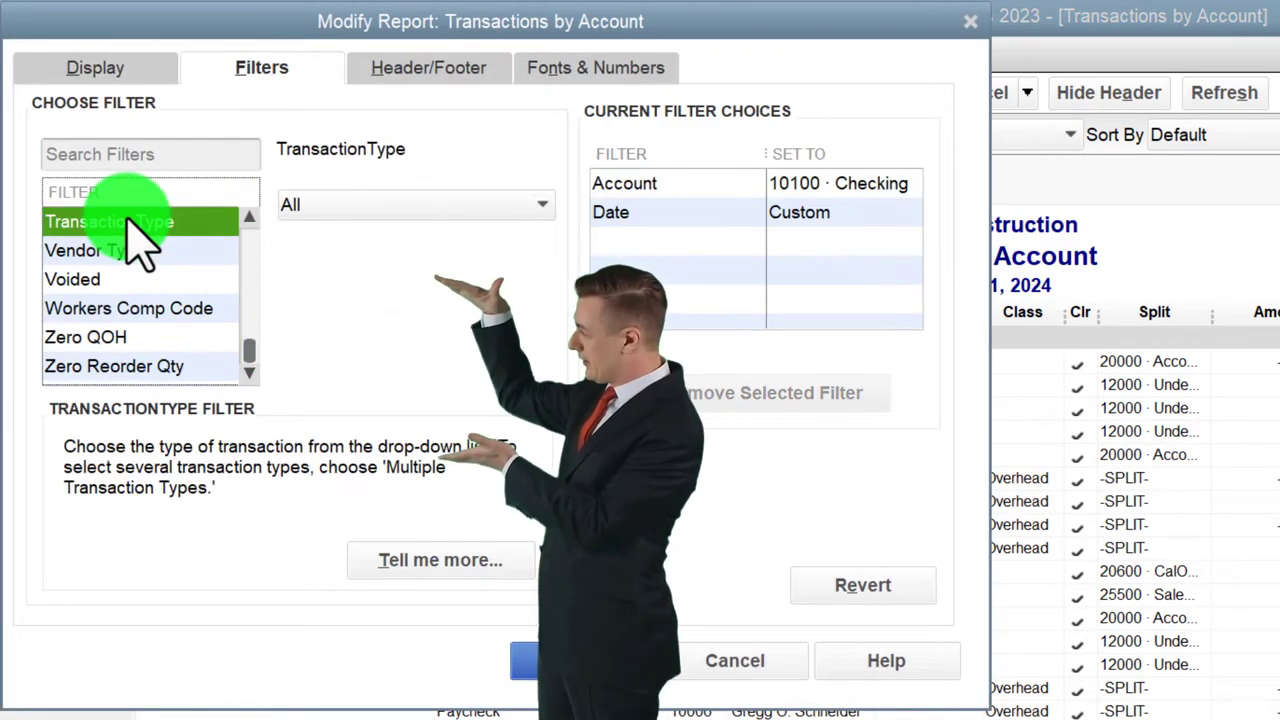
click(430, 208)
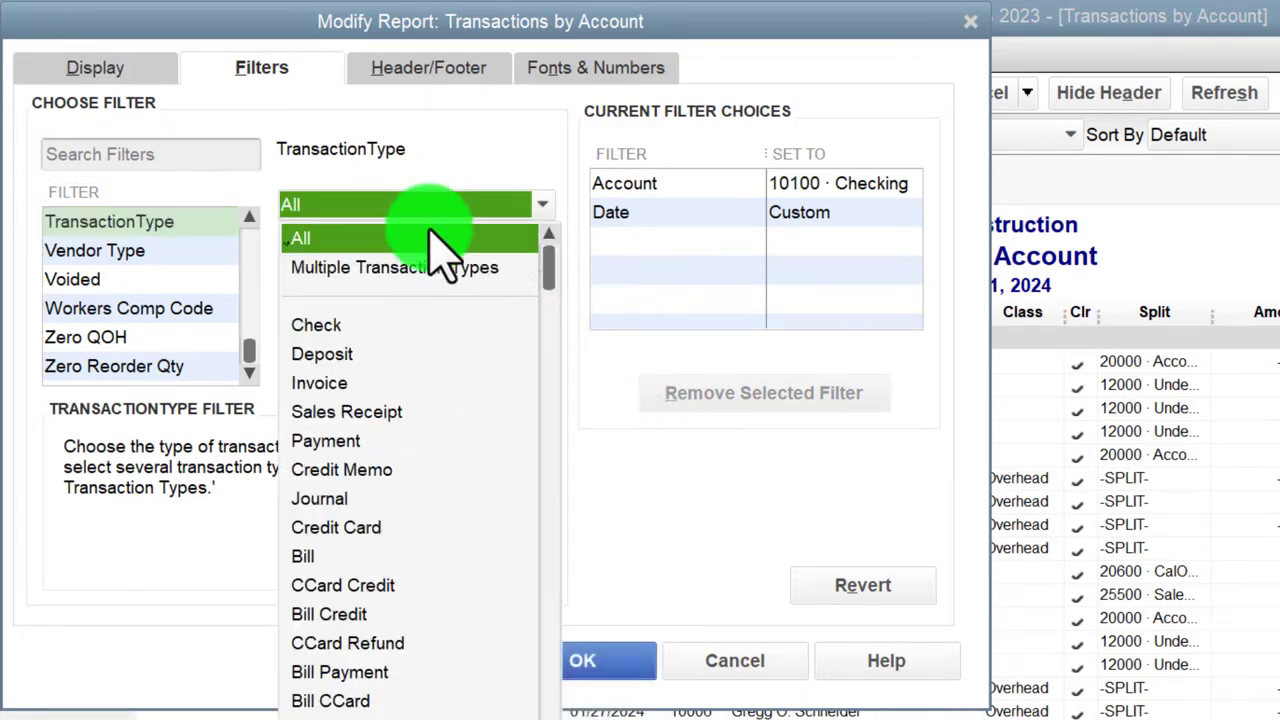
click(325, 325)
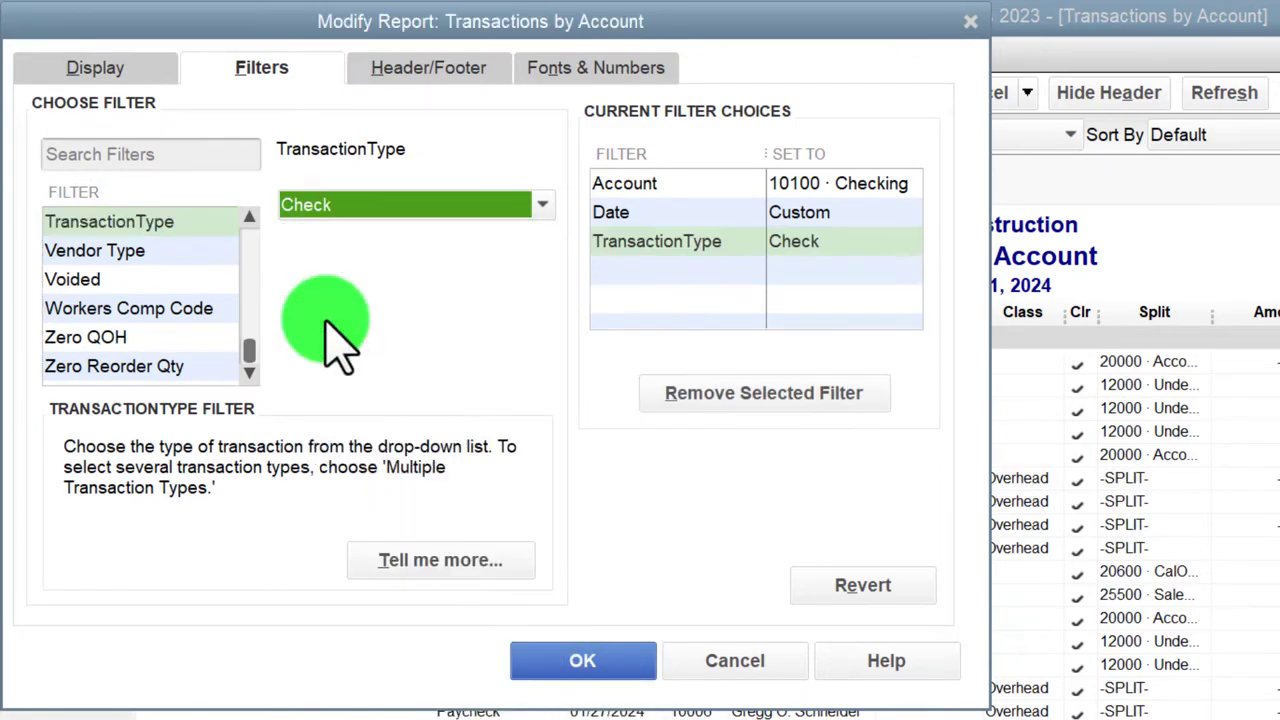
Switch the TransactionType filter to Multiple Transaction Types and include Check and Bill Payment.
click(540, 207)
click(445, 261)
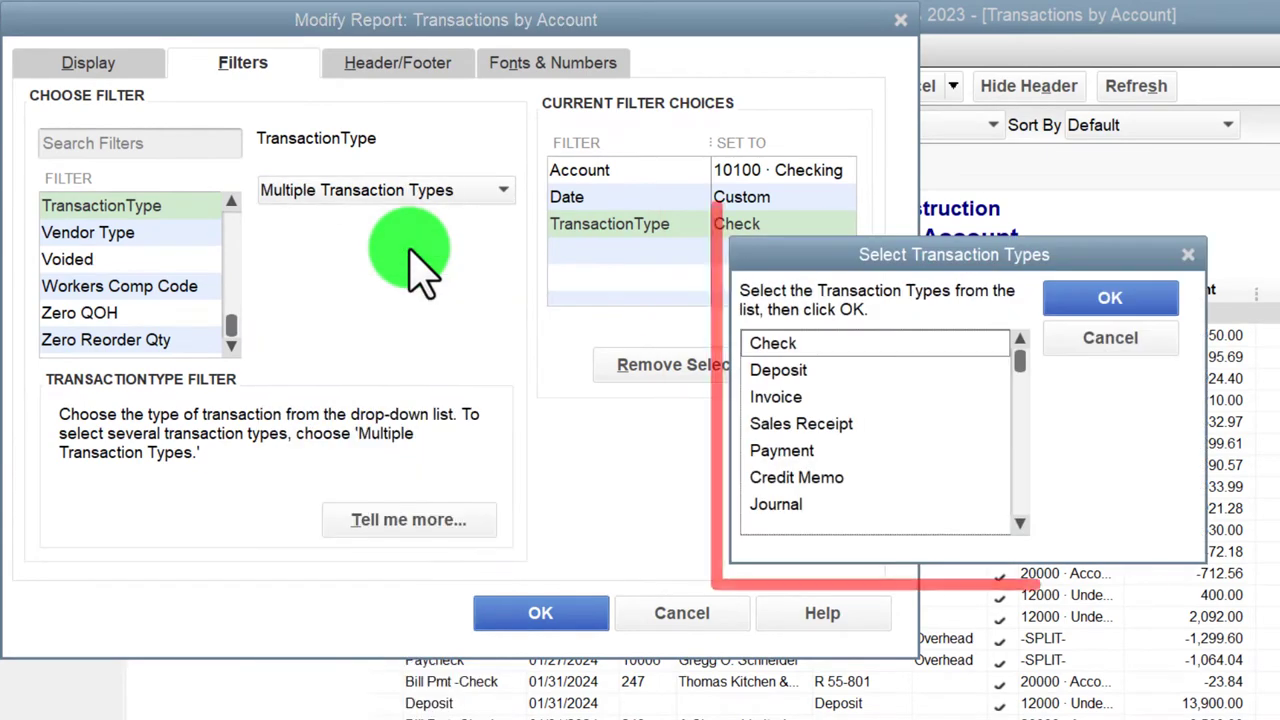
click(800, 345)
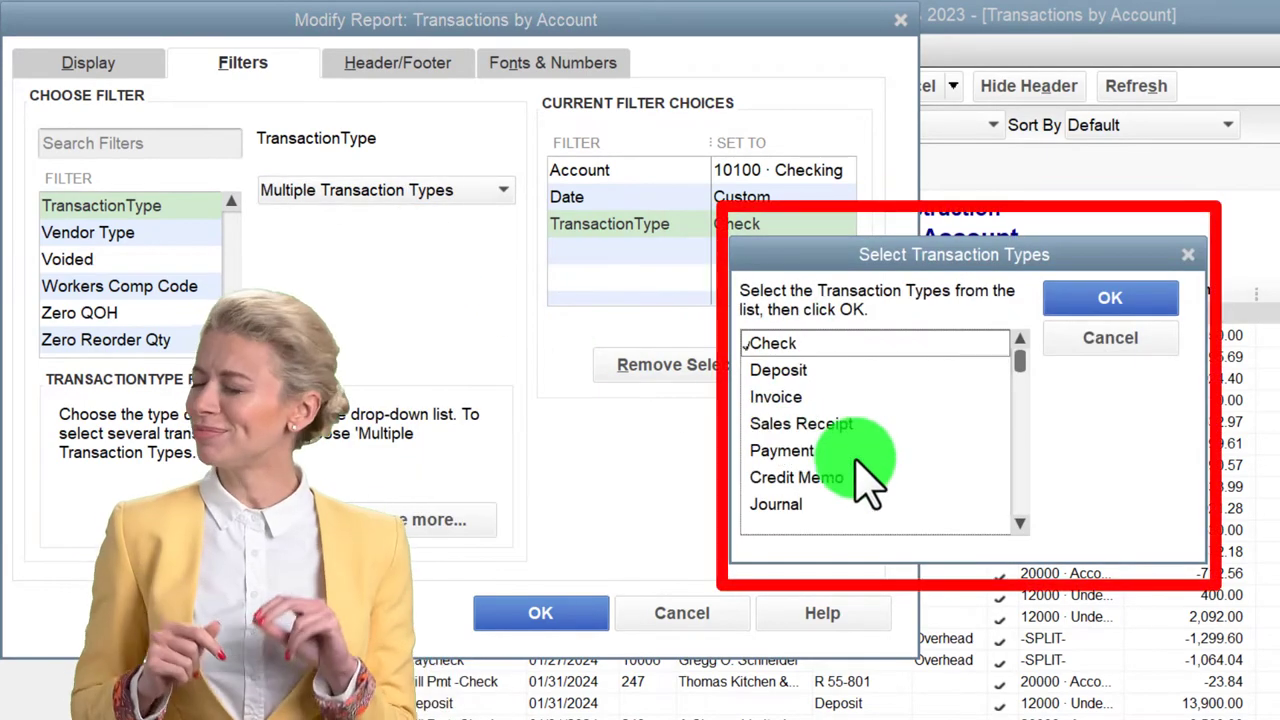
click(1020, 522)
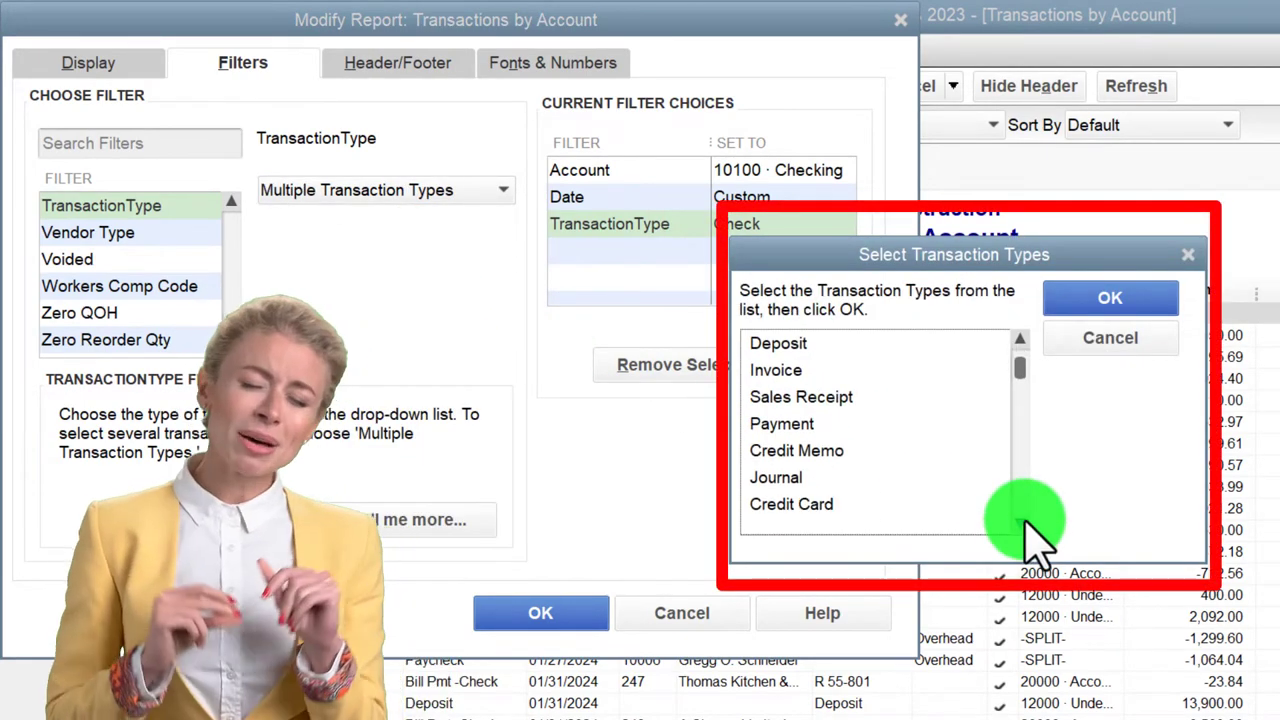
click(1020, 522)
click(1020, 522)
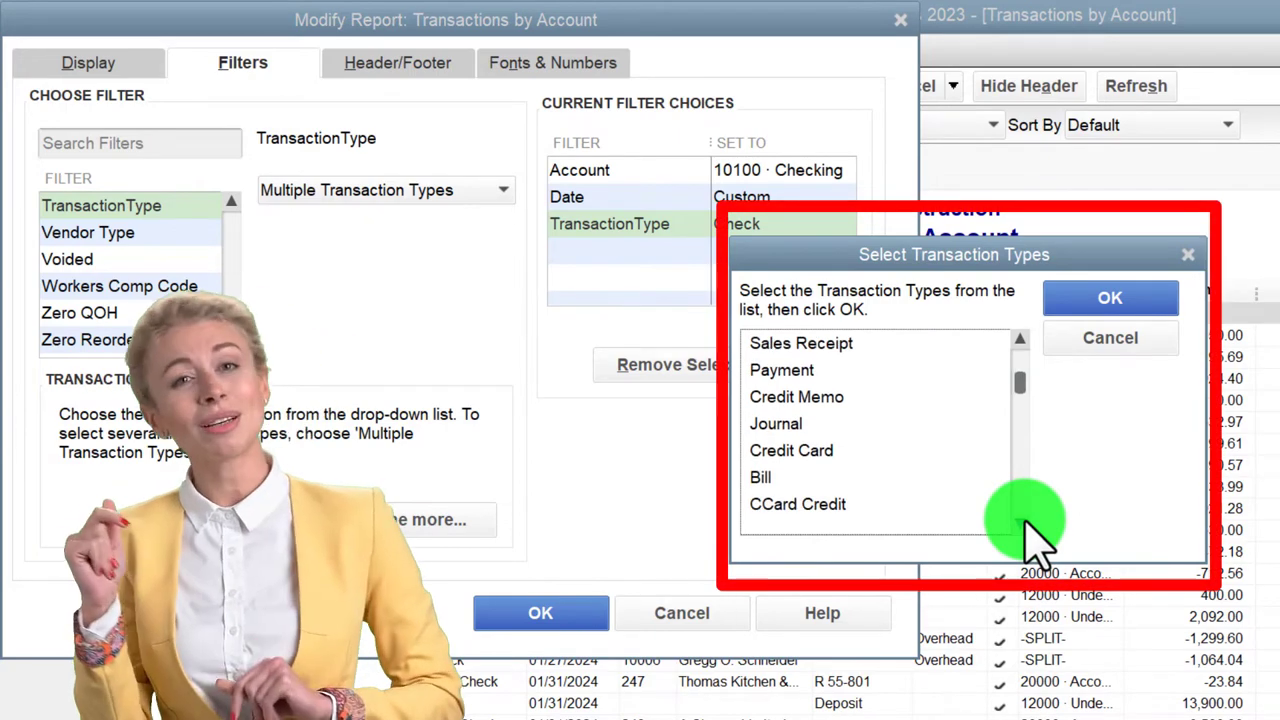
click(1020, 522)
click(1020, 522)
click(1020, 522)
click(1020, 522)
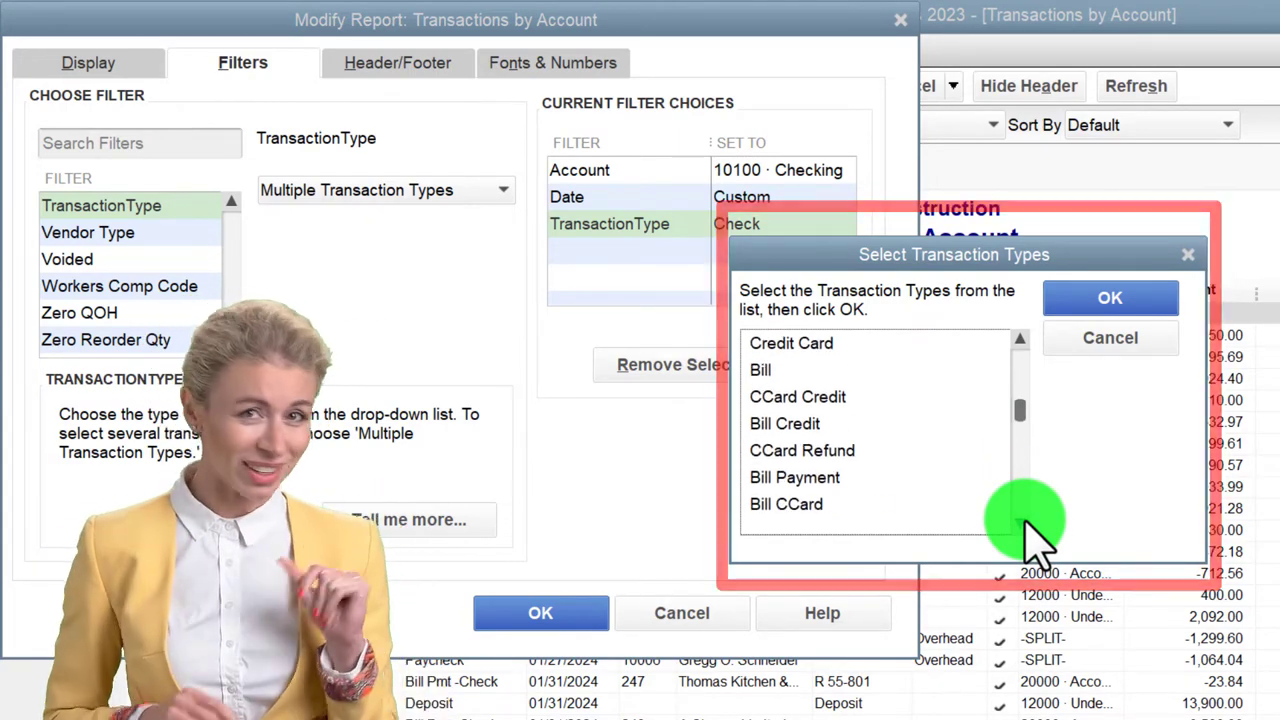
click(1020, 522)
click(1020, 522)
click(1020, 522)
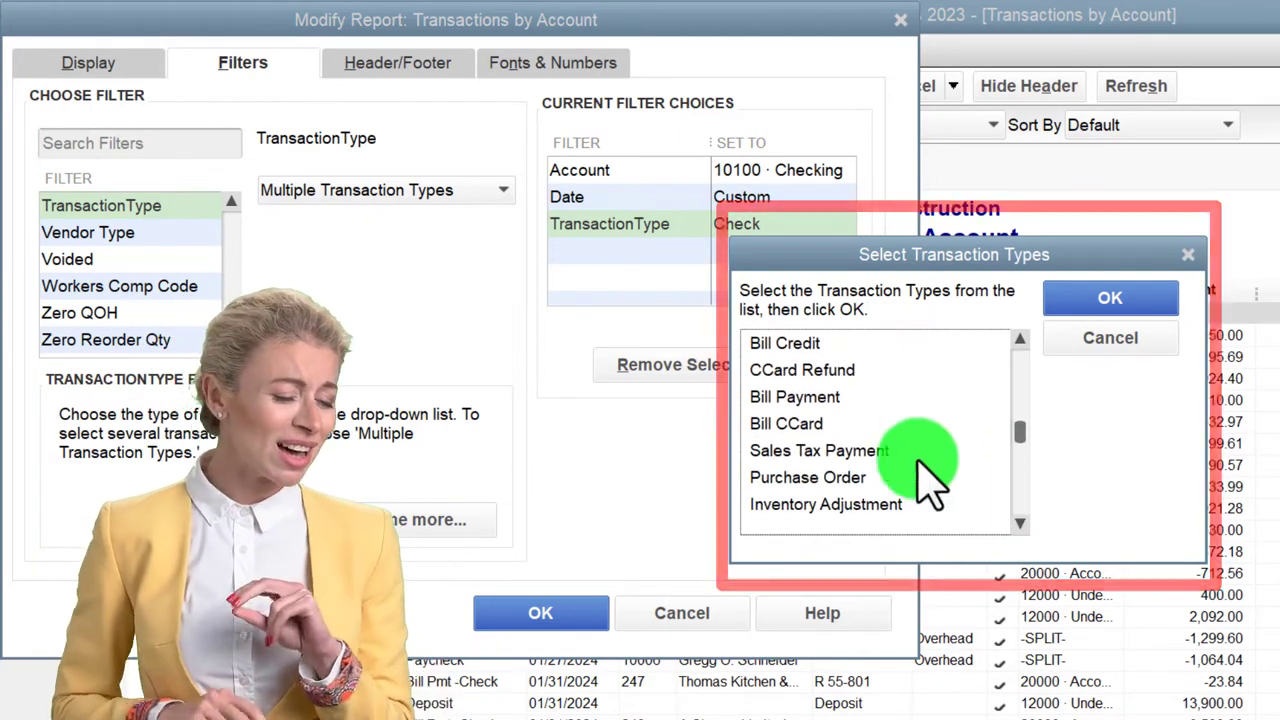
click(812, 398)
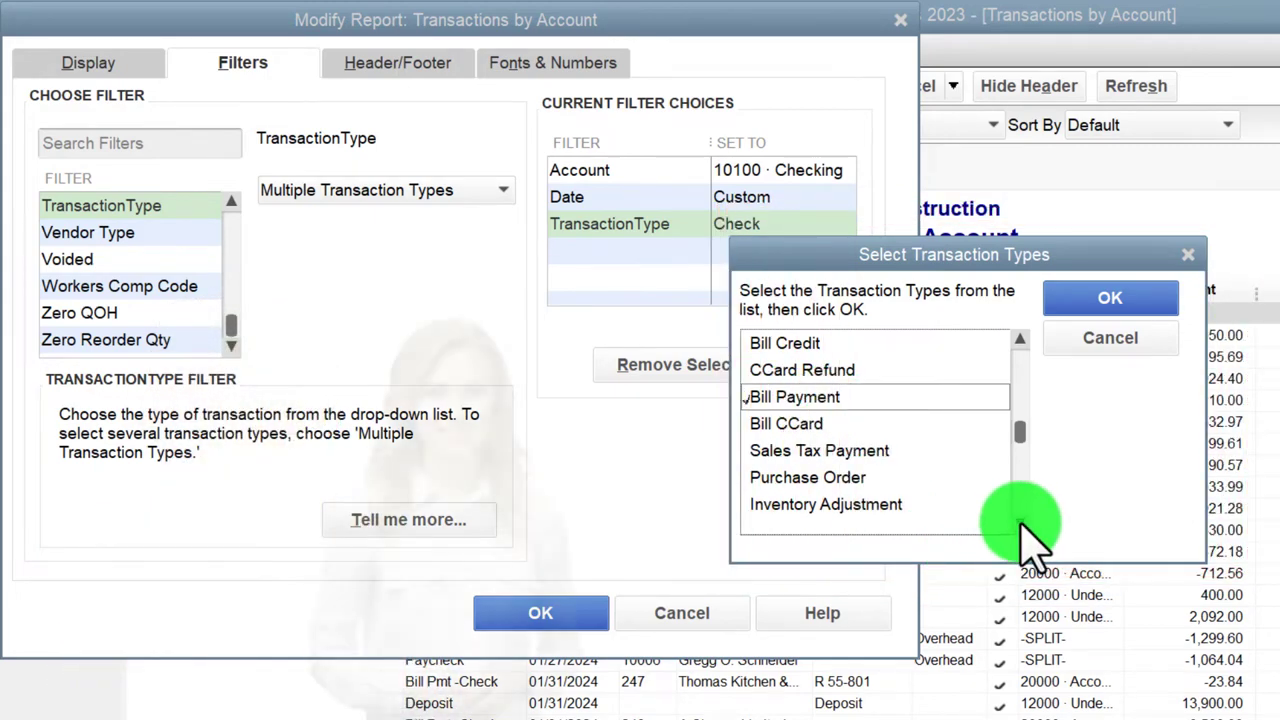
Add Sales Tax Payment, Paycheck and Payroll Liability Check to the selected transaction types and apply the filter to the report.
click(1020, 522)
click(820, 425)
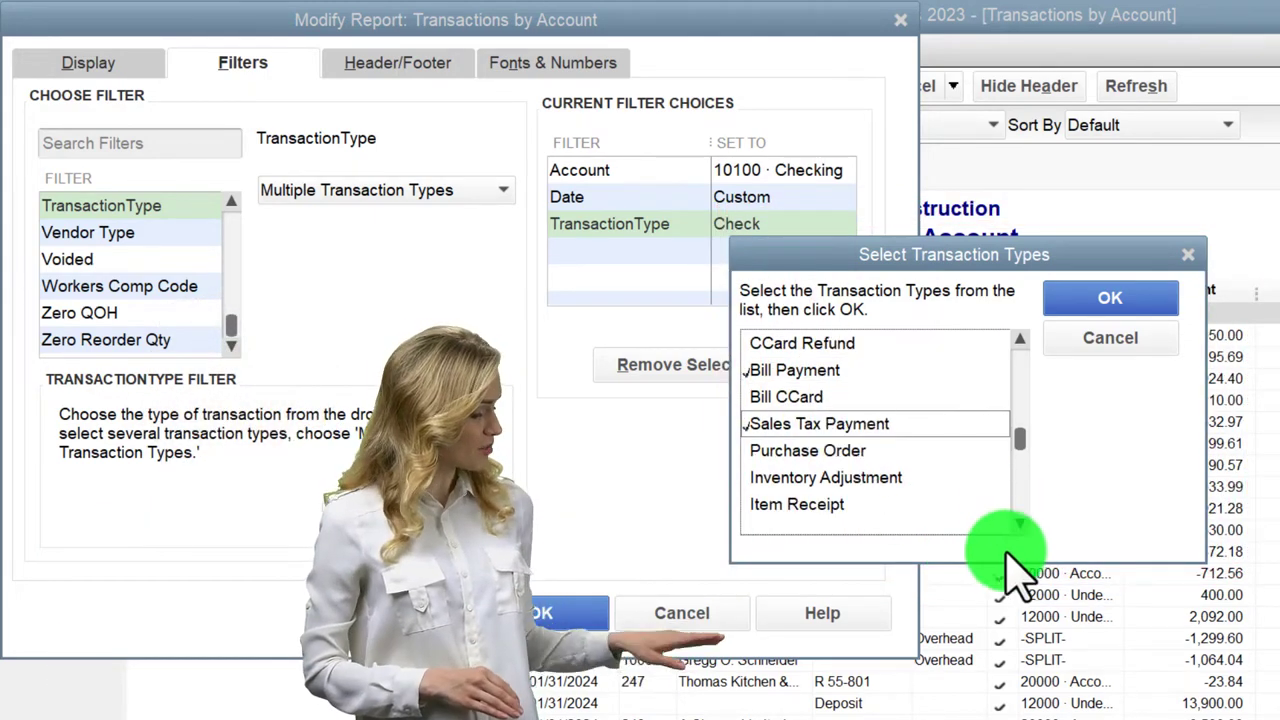
click(1020, 522)
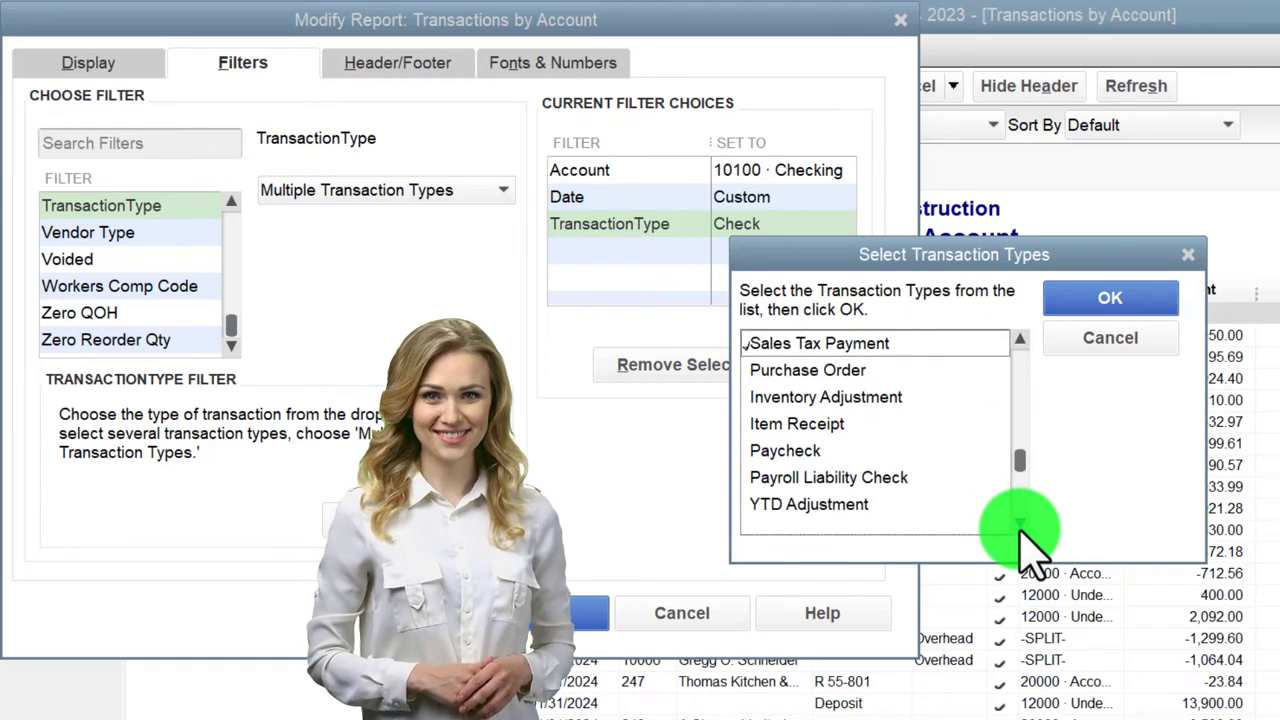
click(850, 478)
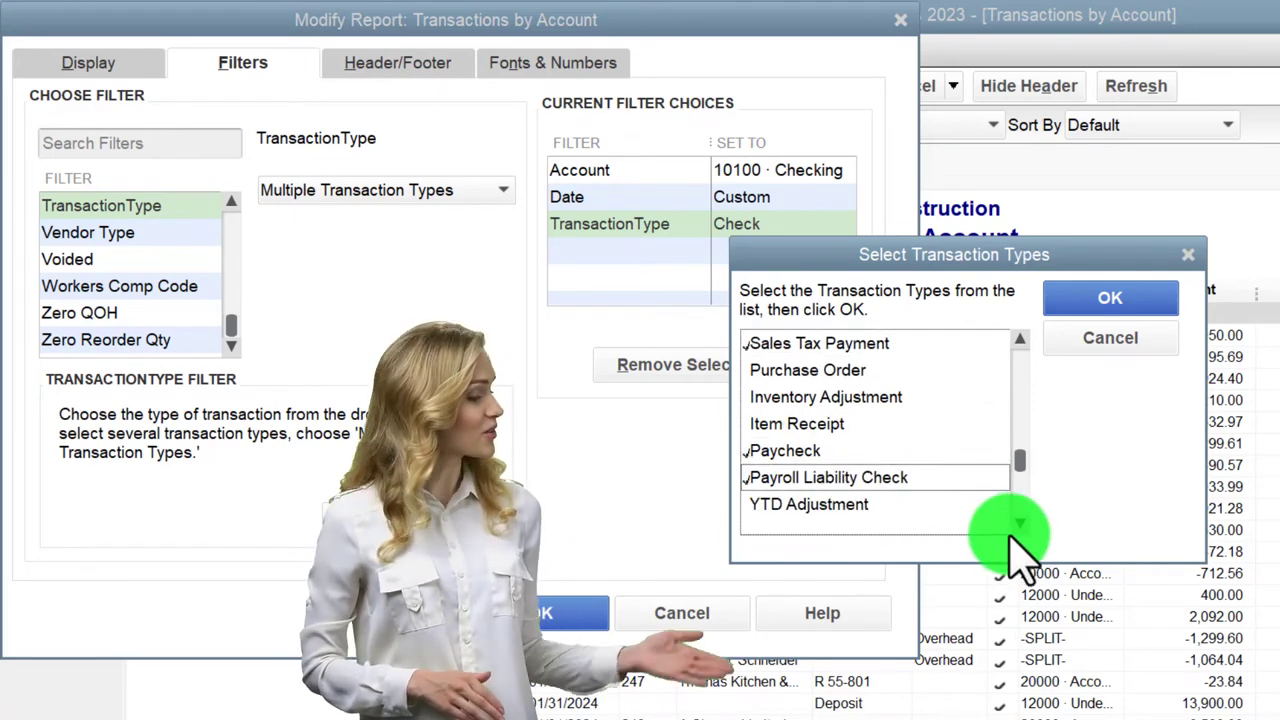
click(1020, 522)
click(1020, 522)
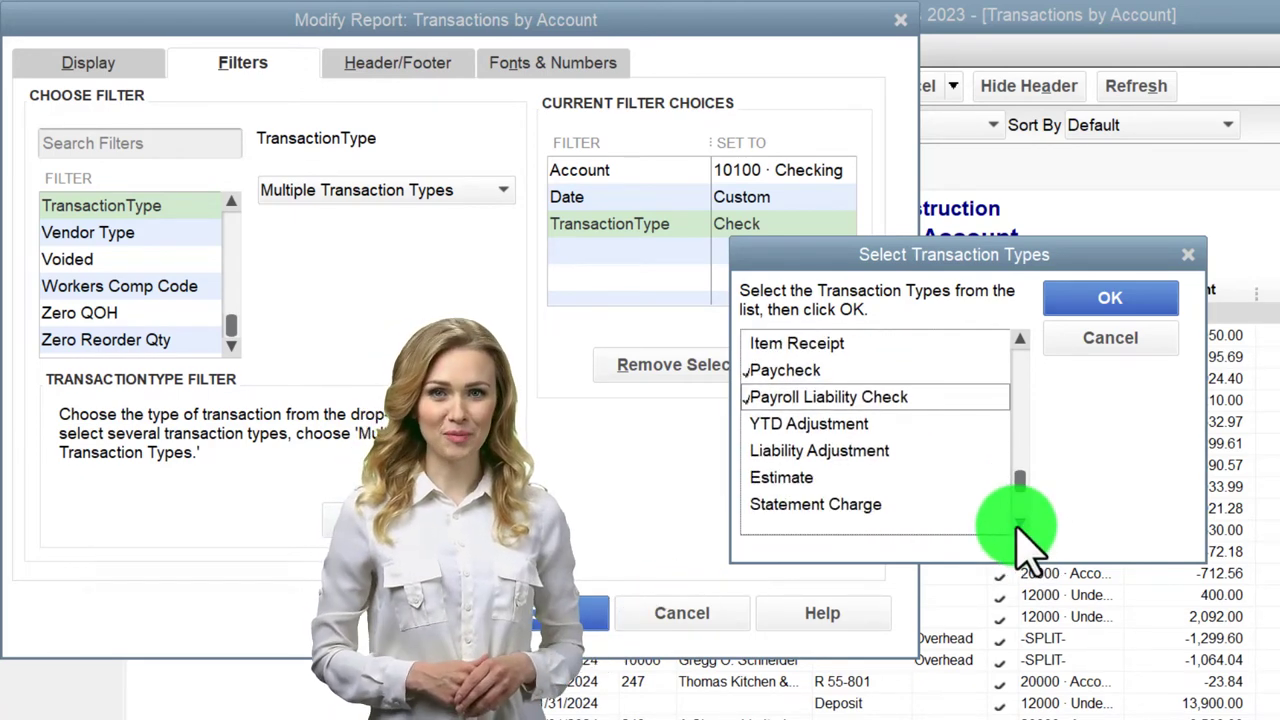
click(1020, 522)
click(1020, 522)
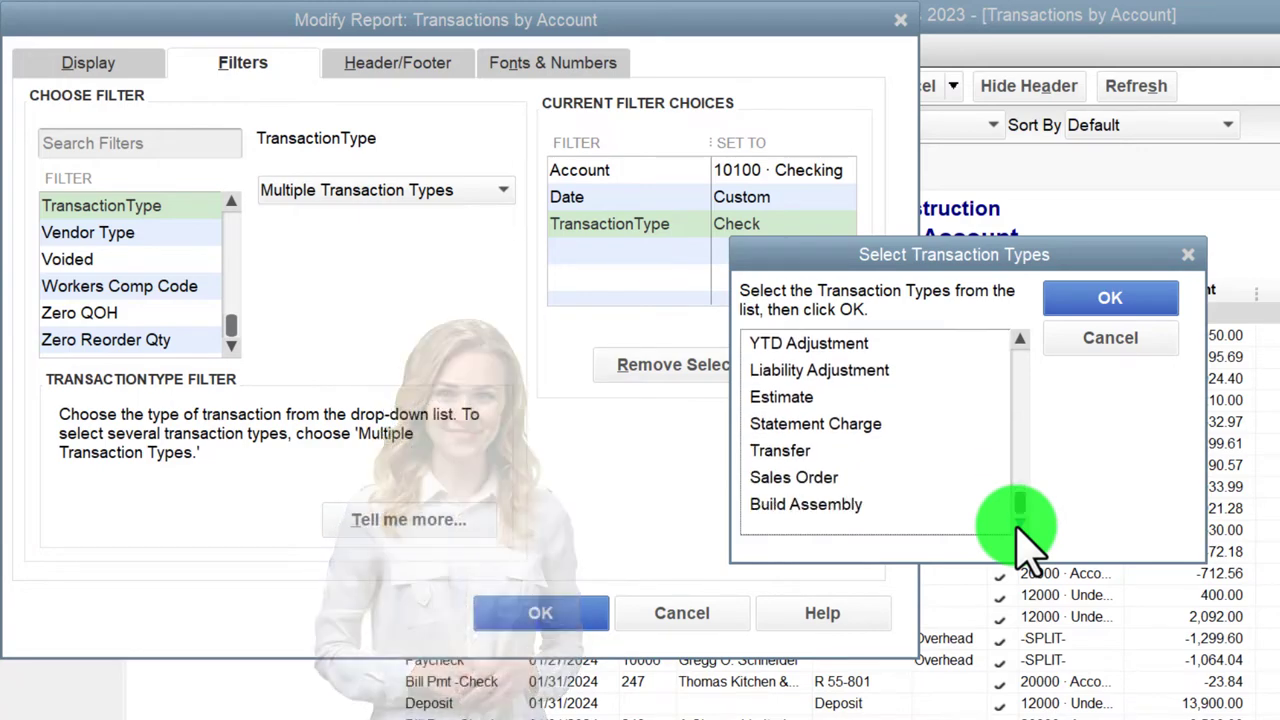
click(1080, 300)
click(573, 606)
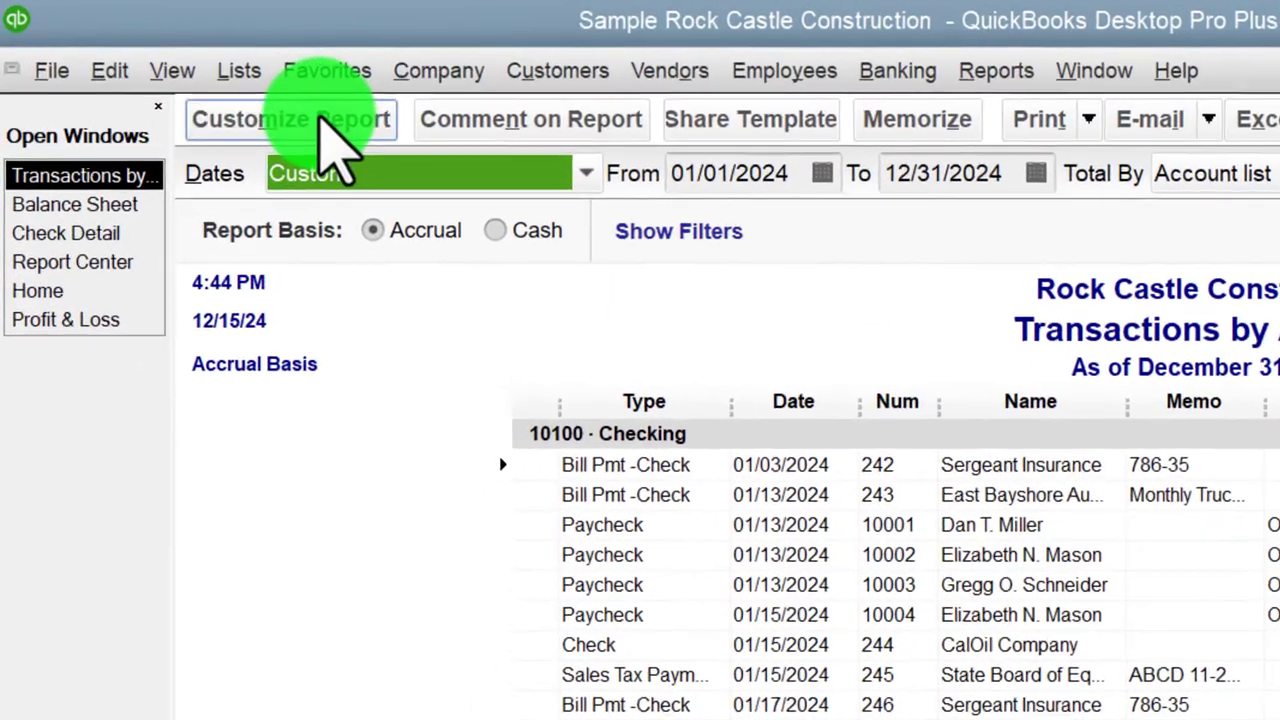
Set the Transactions by Account report's column label font to size 11, apply it to all related fonts, and adjust the column widths.
click(209, 86)
click(794, 100)
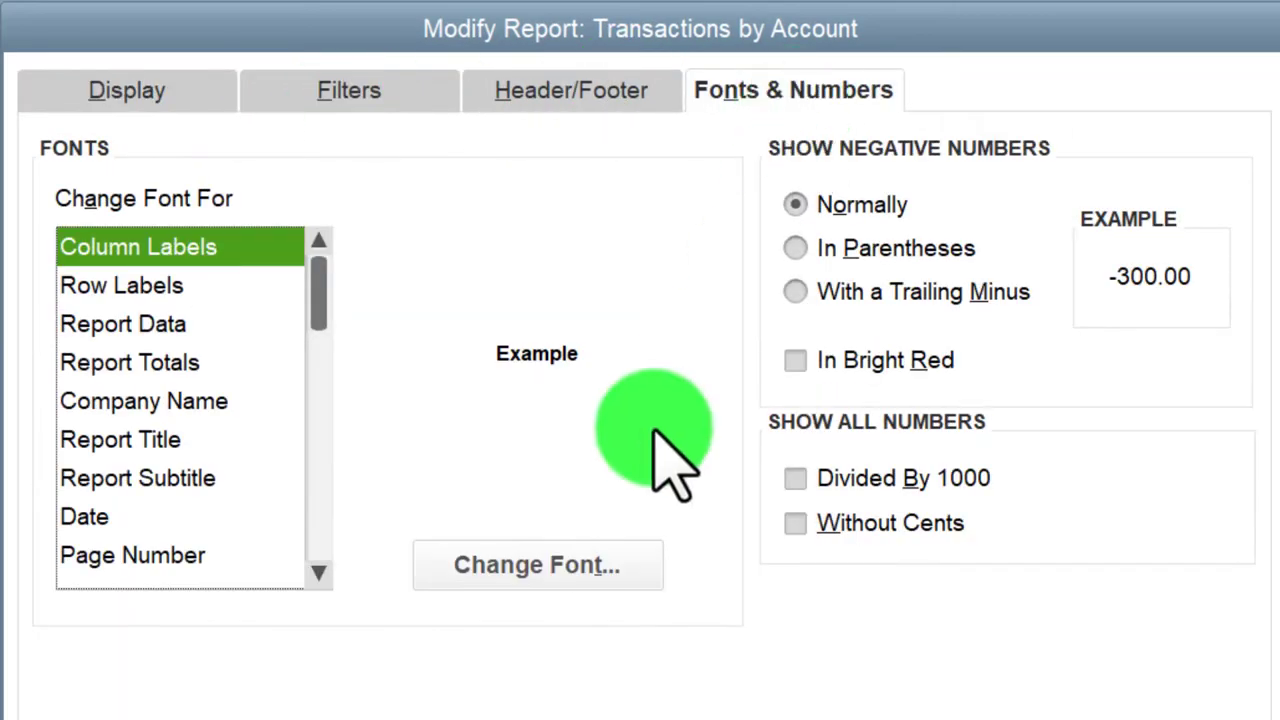
click(575, 568)
click(566, 440)
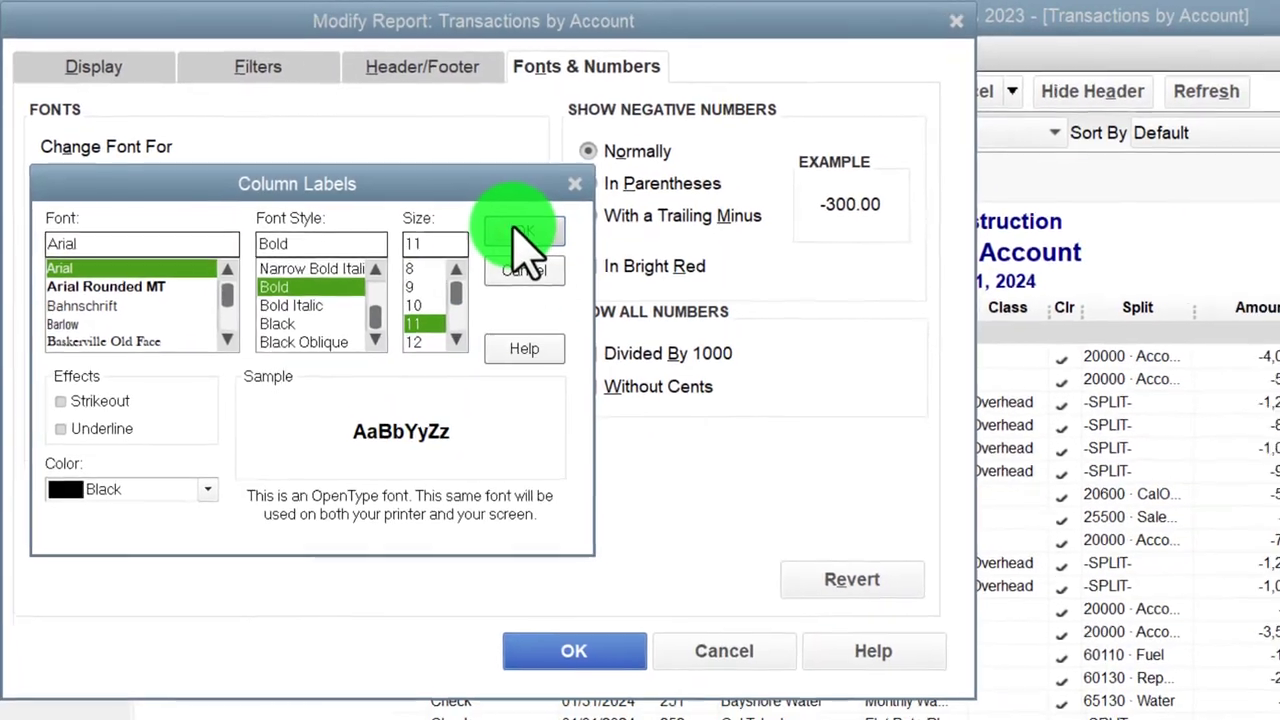
click(663, 309)
key(Return)
click(566, 637)
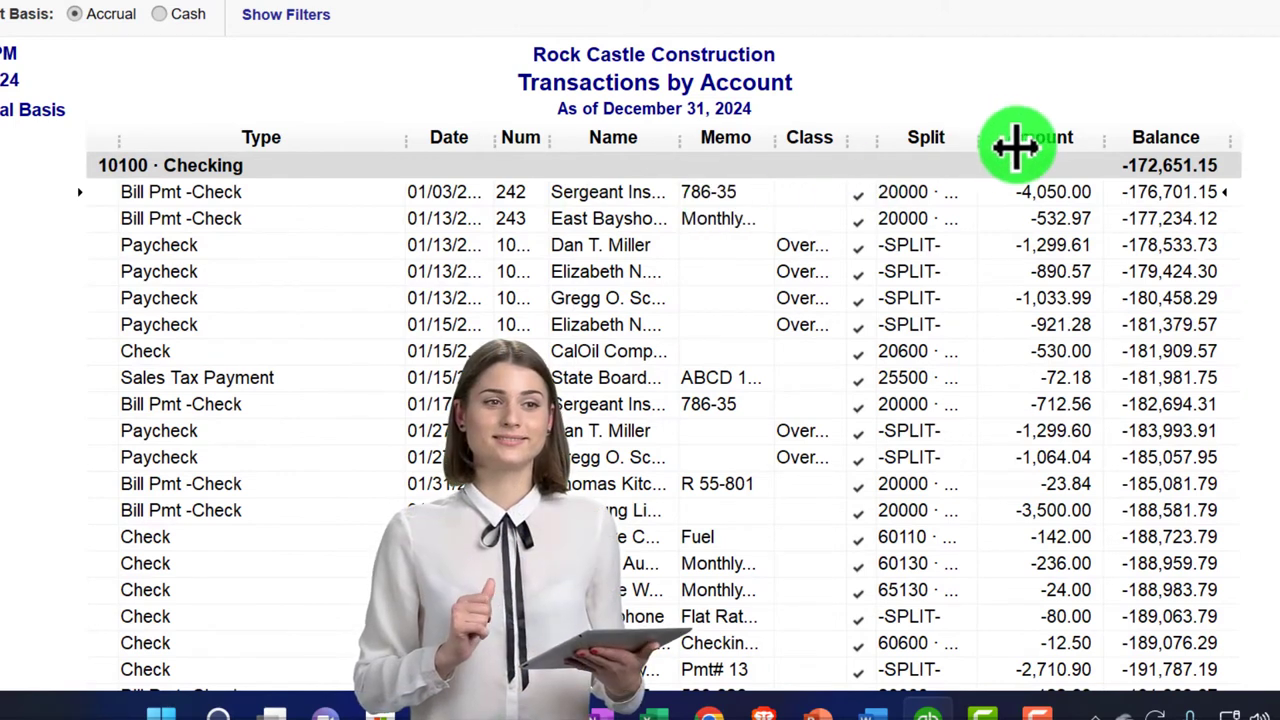
drag(1016, 146, 1018, 148)
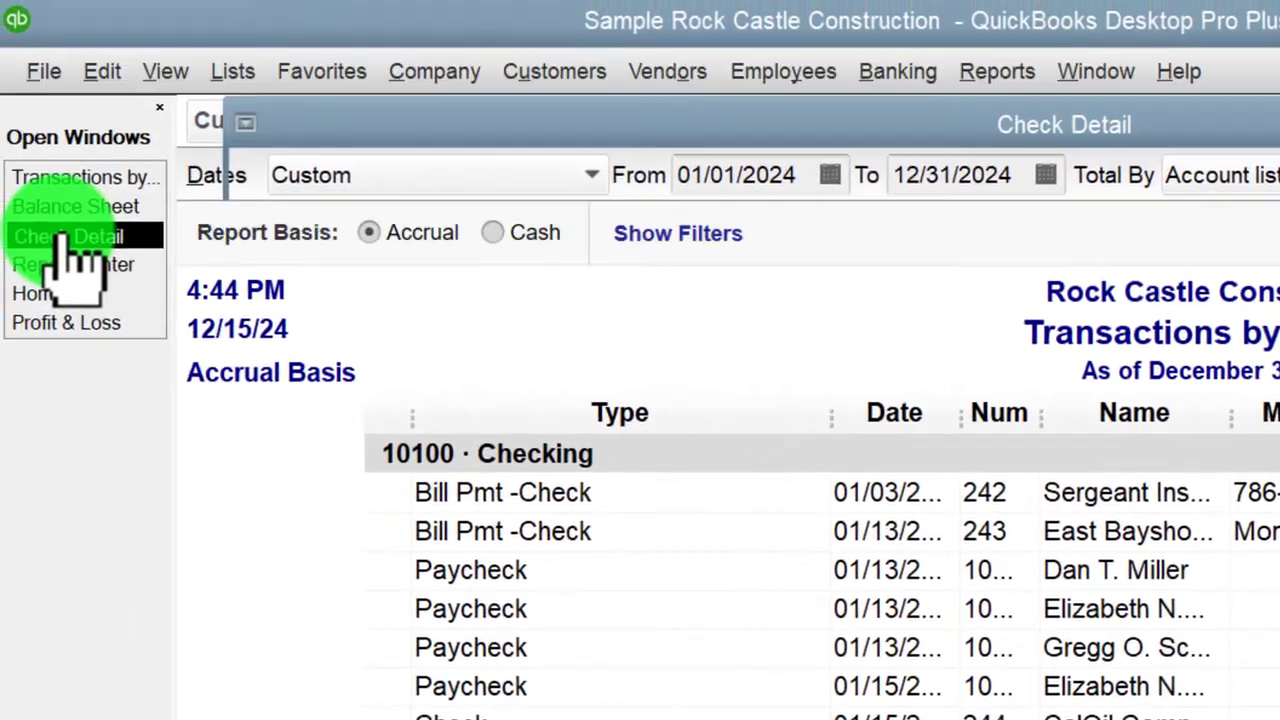
Compare the paycheck account lines in the Check Detail report with the filtered checking entries in the Transactions by Account report.
click(62, 235)
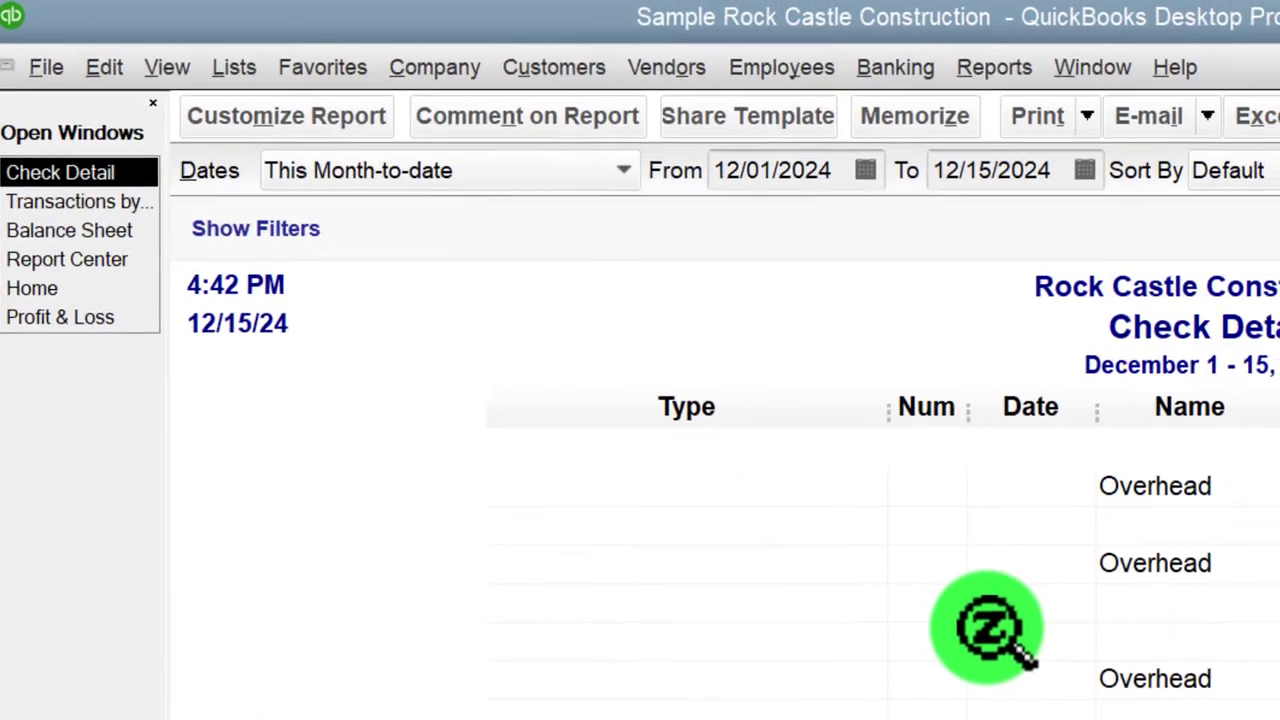
scroll(990, 625, down, 3)
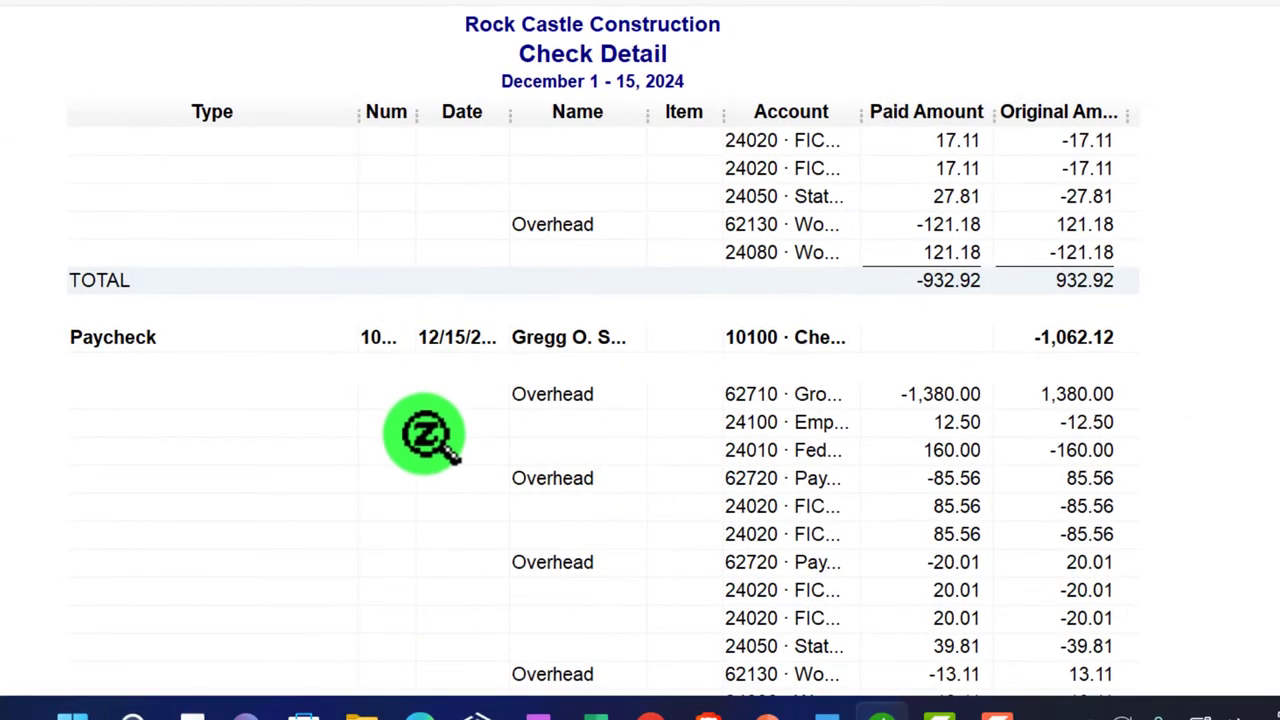
scroll(425, 433, up, 4)
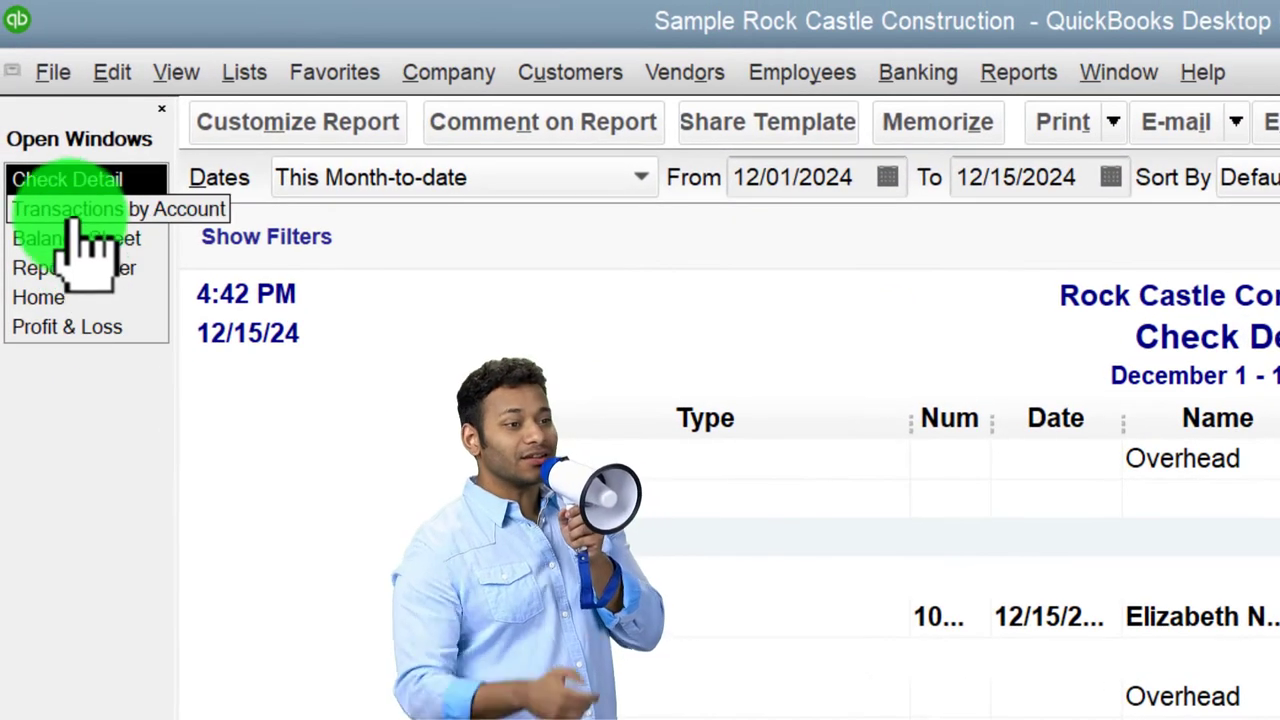
click(72, 210)
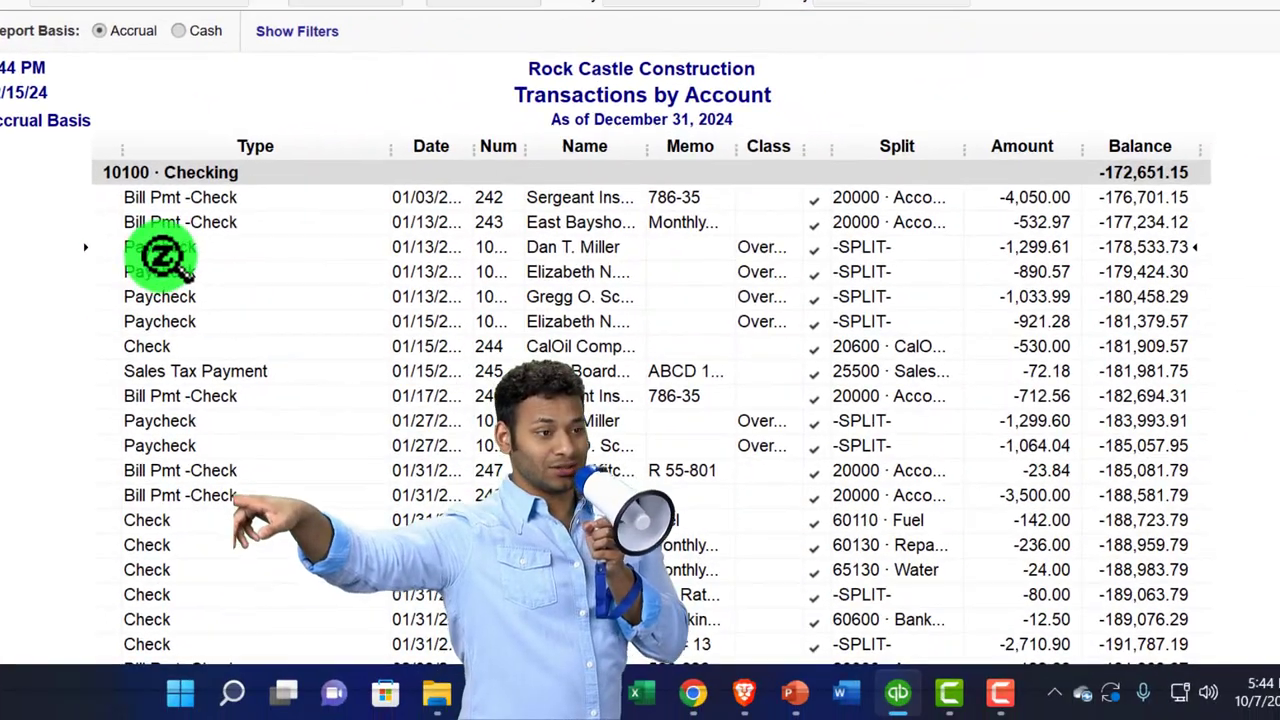
scroll(85, 245, down, 4)
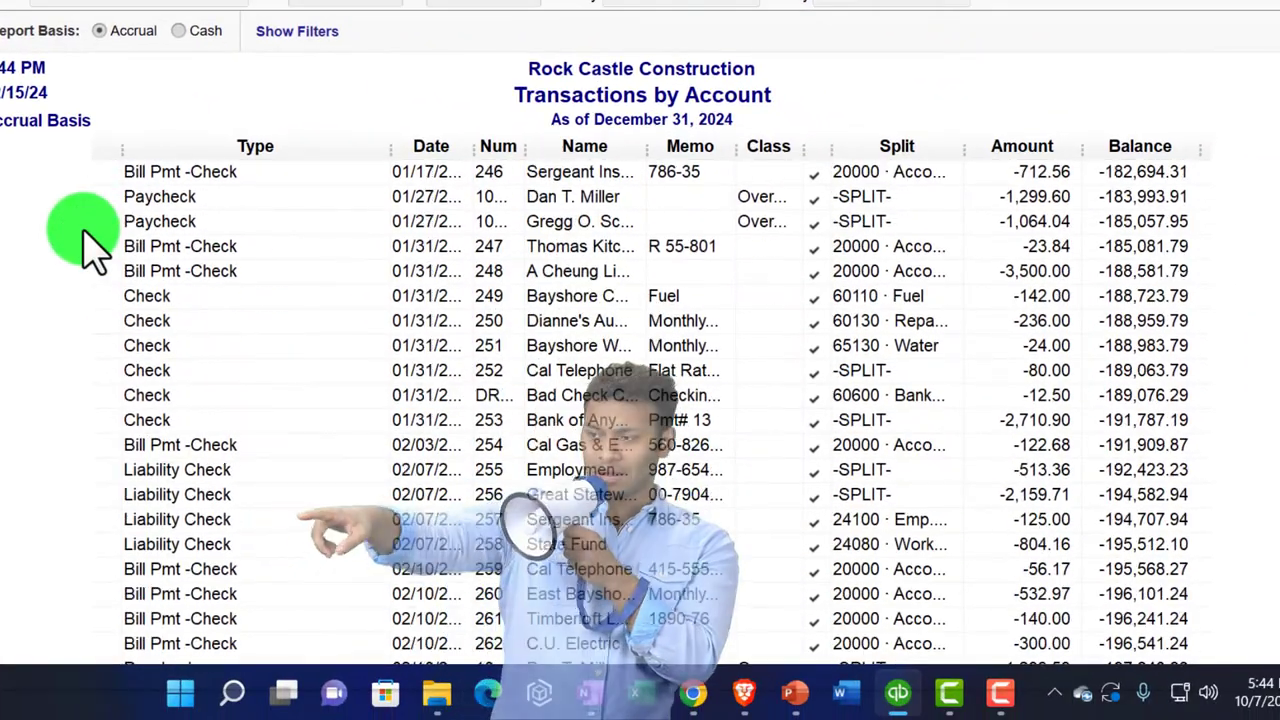
scroll(85, 245, down, 5)
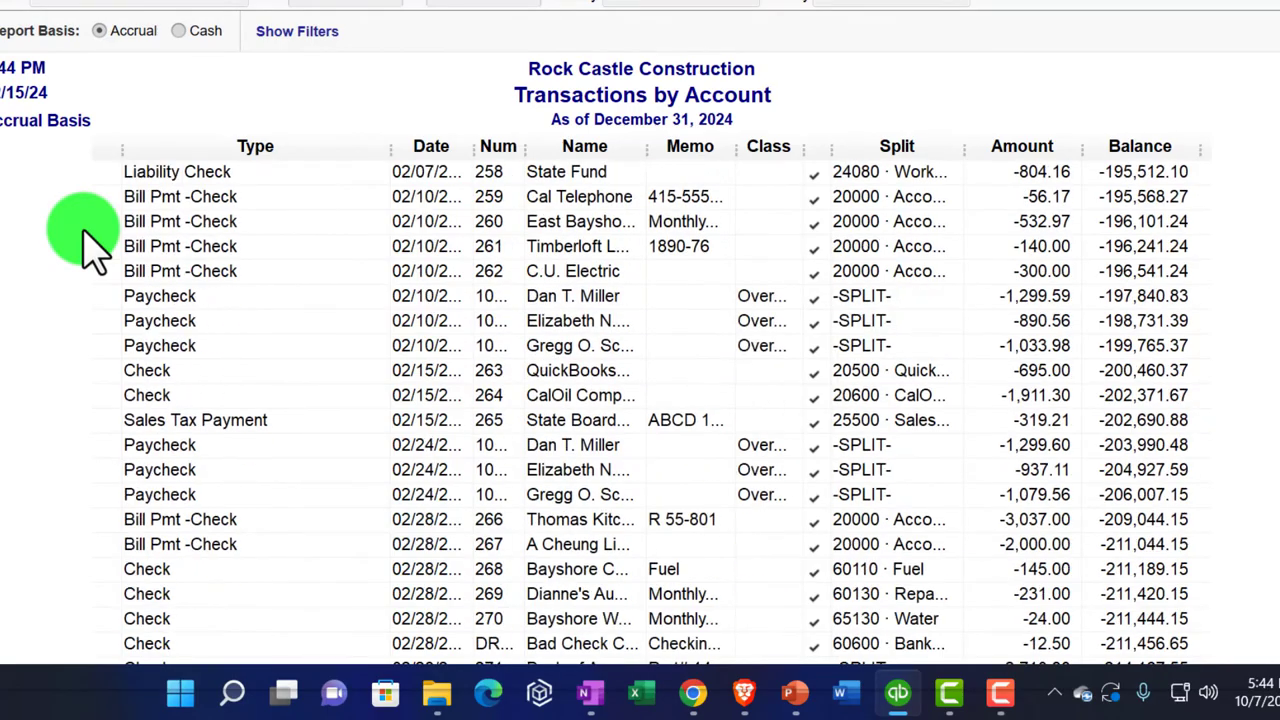
scroll(85, 245, down, 1)
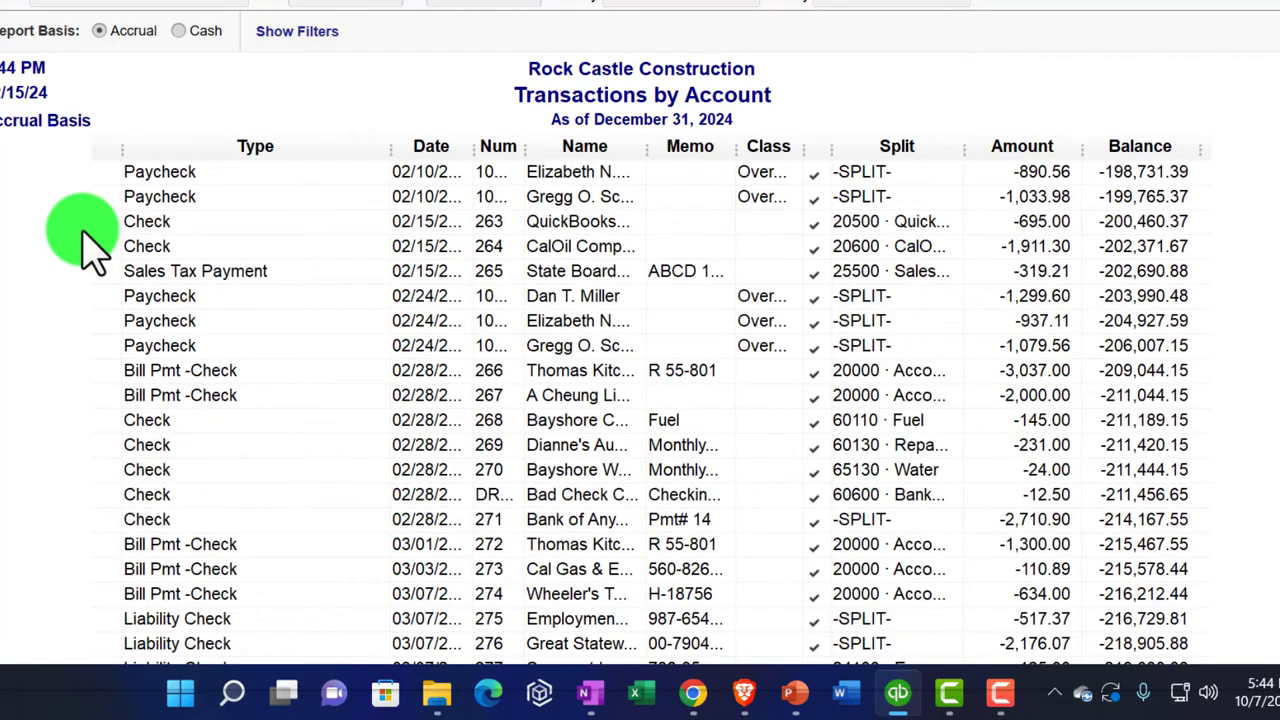
scroll(85, 245, down, 7)
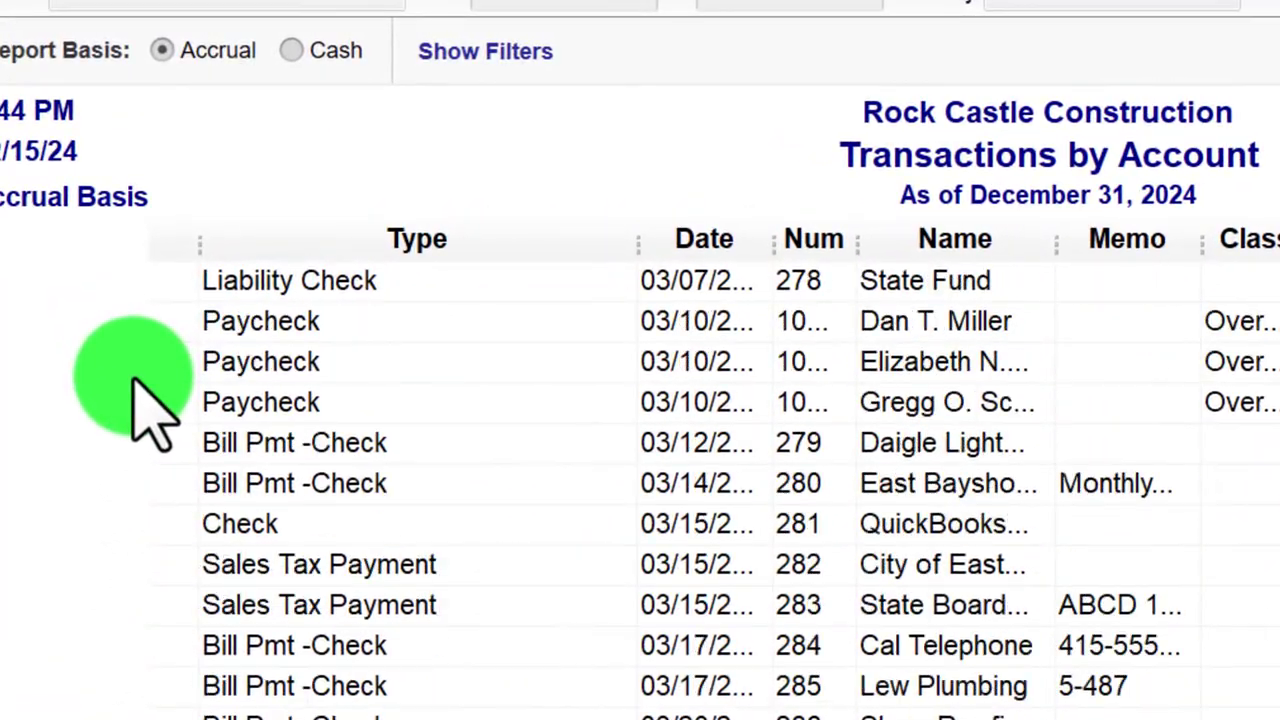
scroll(133, 380, down, 5)
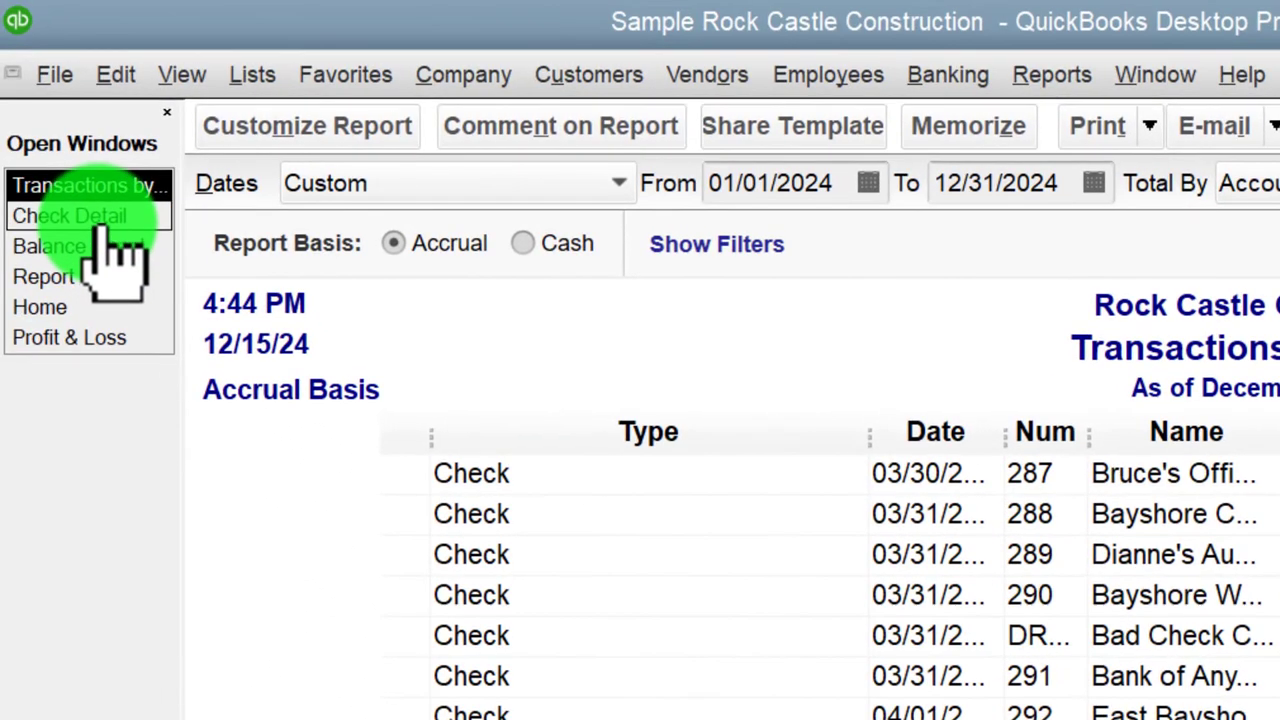
Return to the Check Detail report and close it.
click(100, 220)
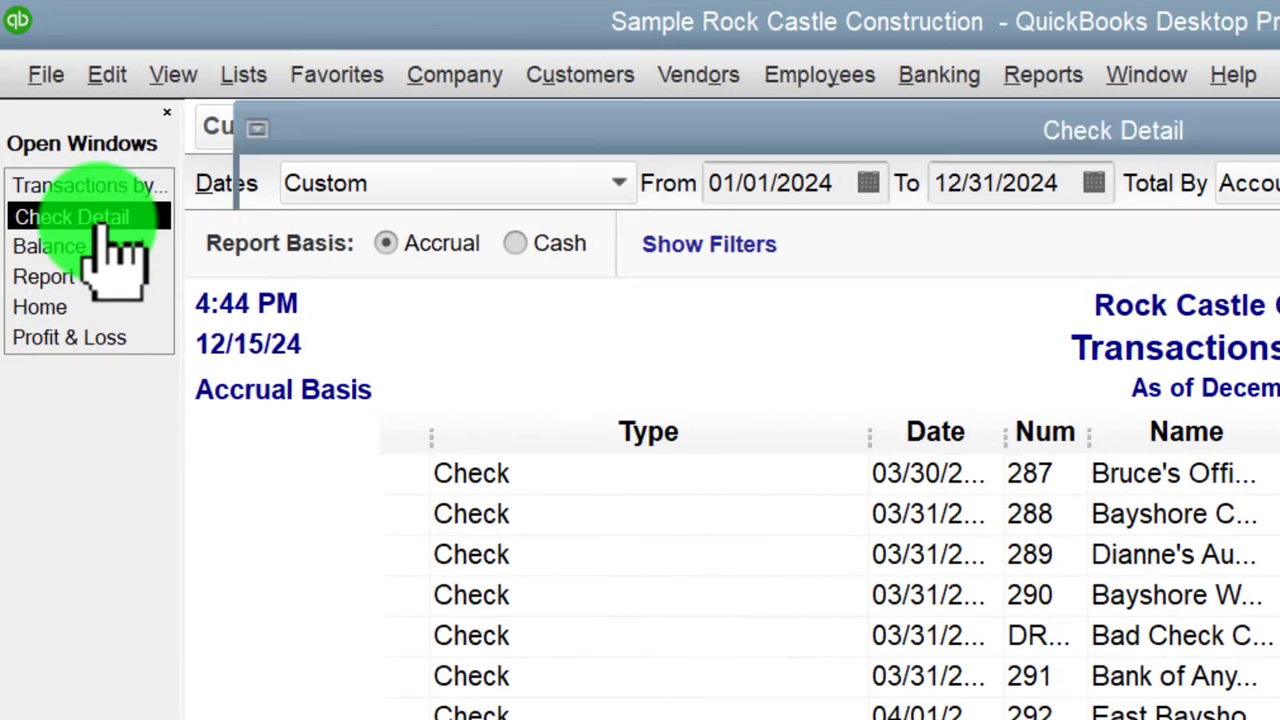
click(80, 214)
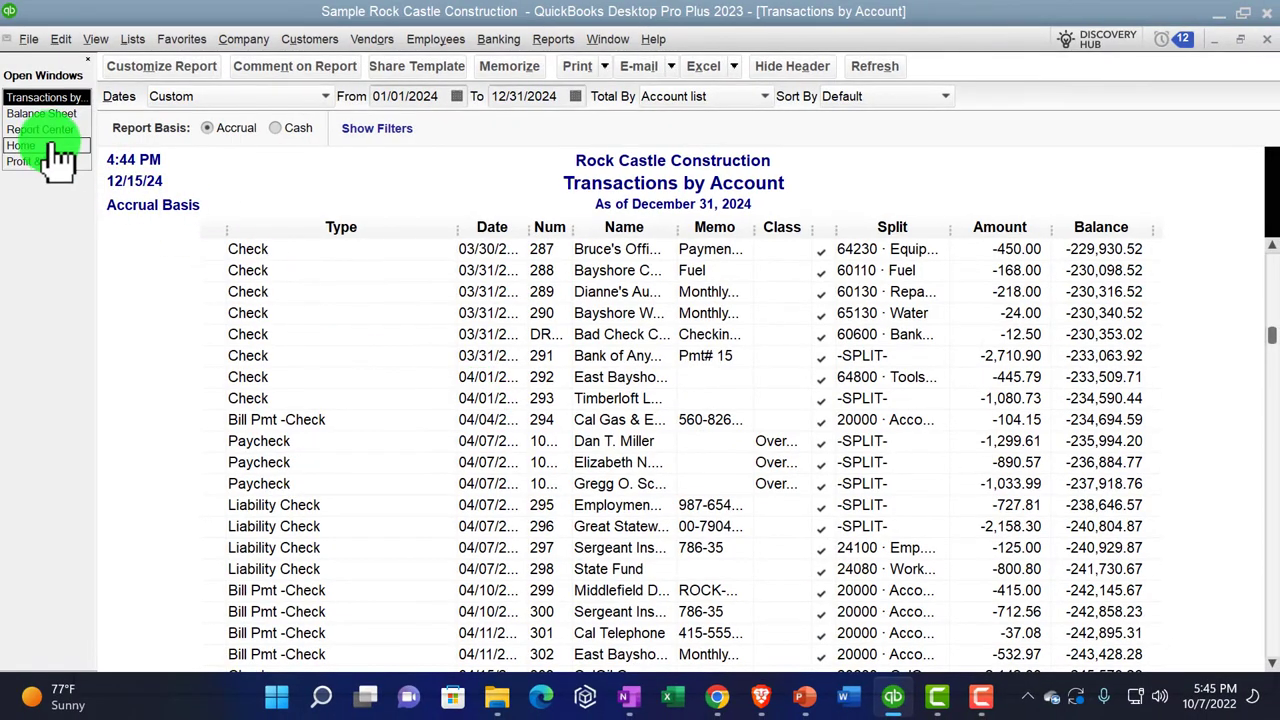
Return to the Report Center, read the description of the Missing Checks report, and close its information card.
click(42, 130)
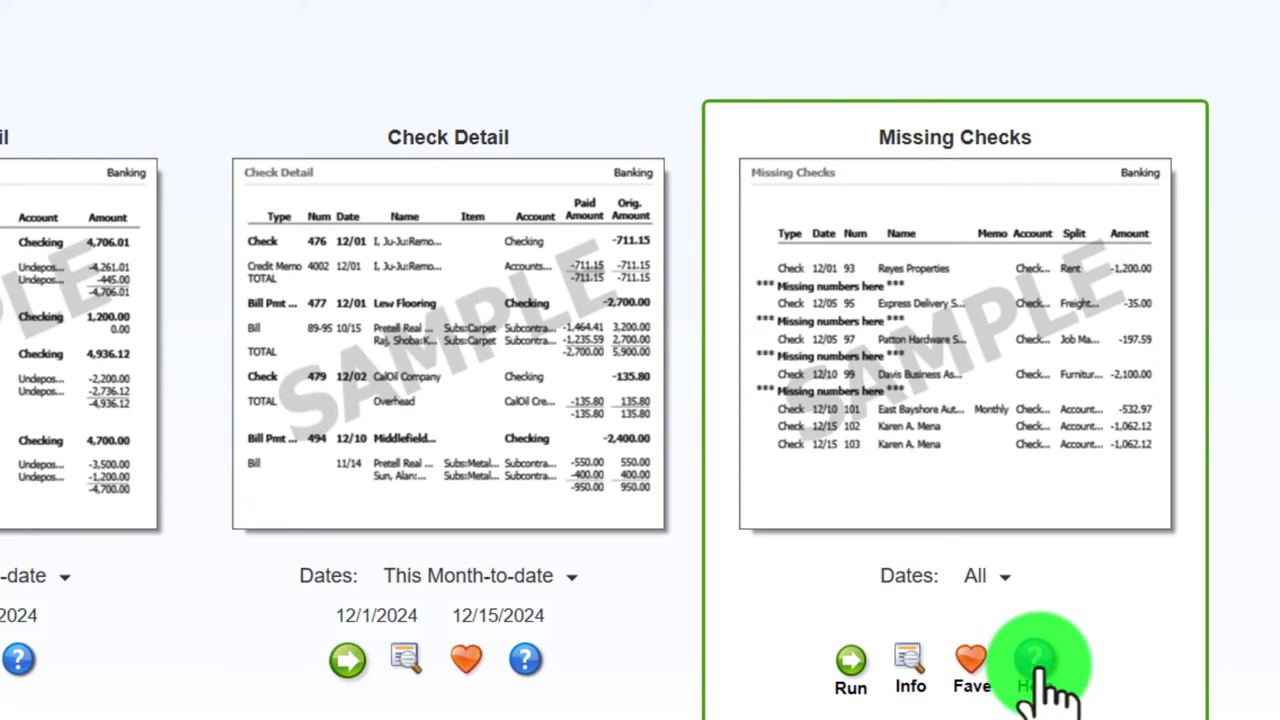
click(932, 665)
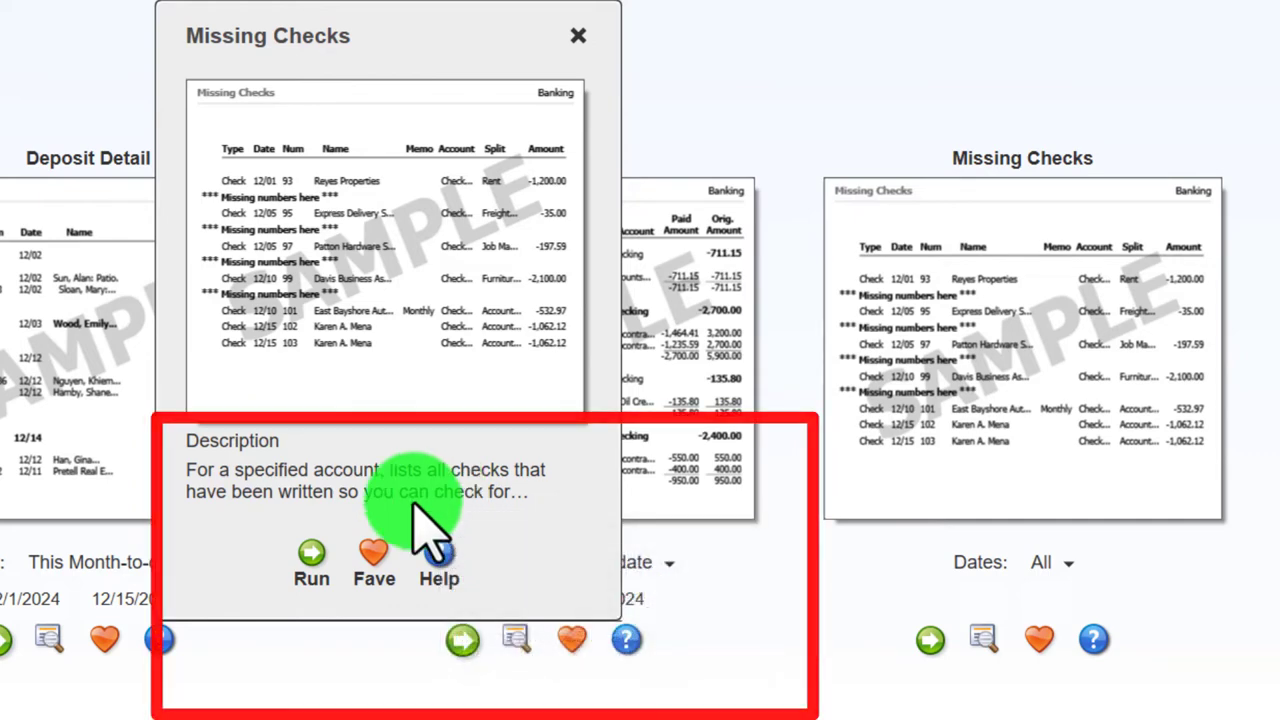
click(579, 38)
Examine the sample previews of the Reconciliation Discrepancy and Previous Reconciliation reports among the Banking reports.
mouse_move(640, 214)
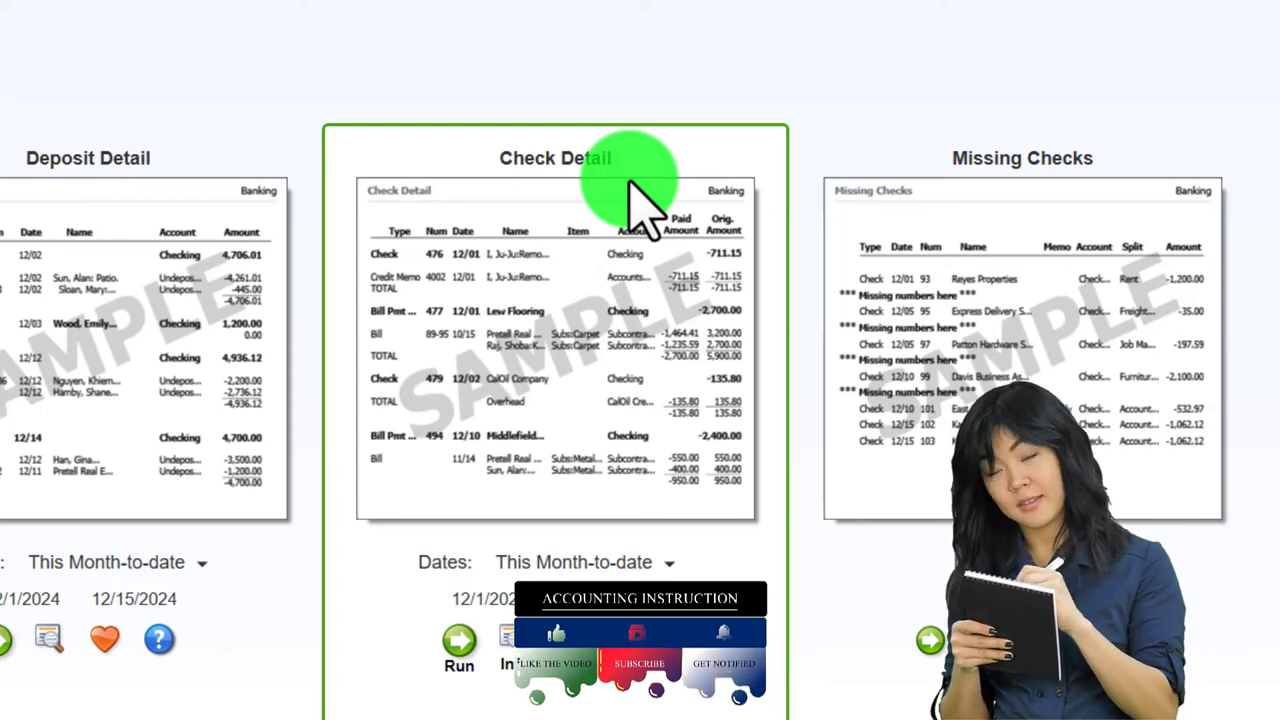
scroll(640, 200, down, 5)
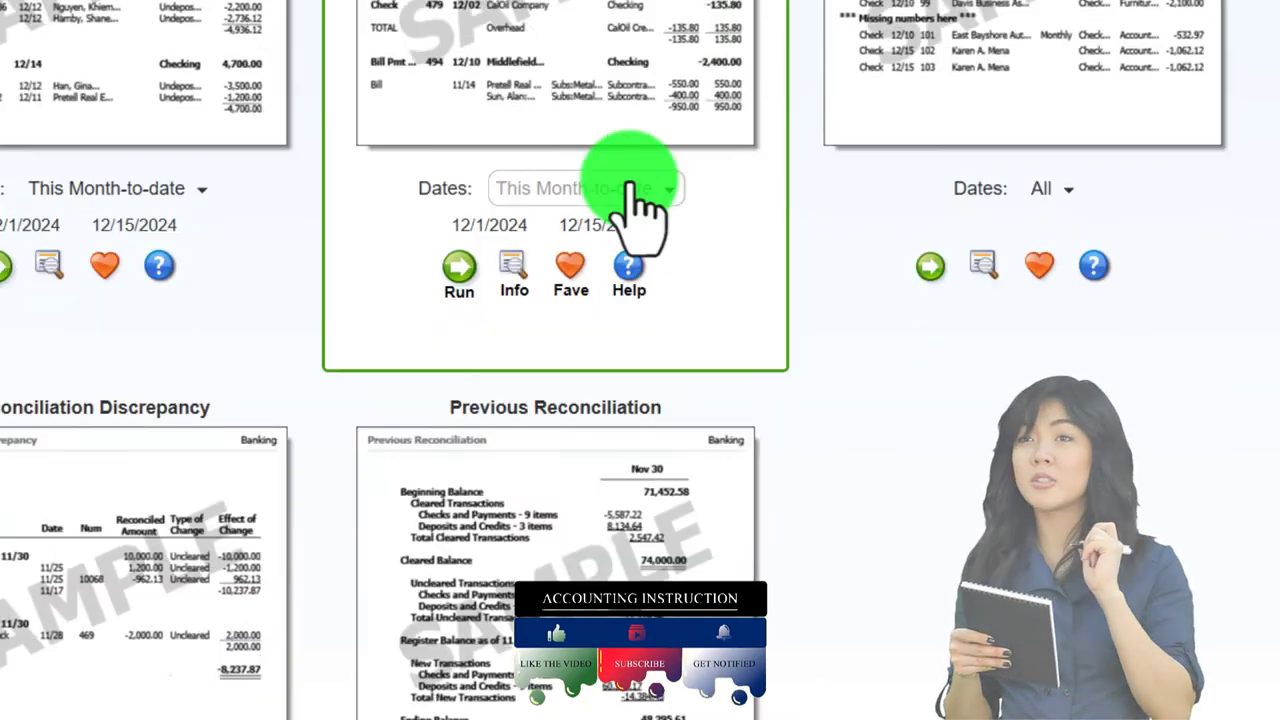
scroll(632, 195, down, 1)
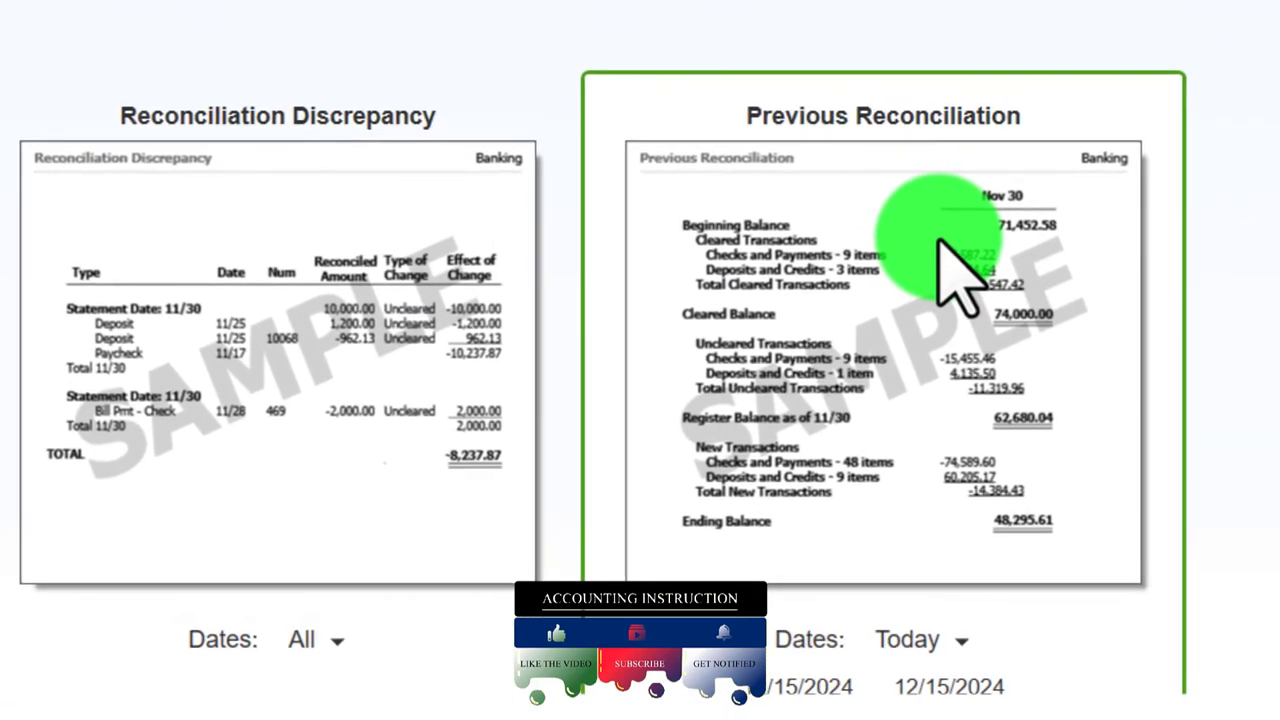
scroll(942, 245, down, 1)
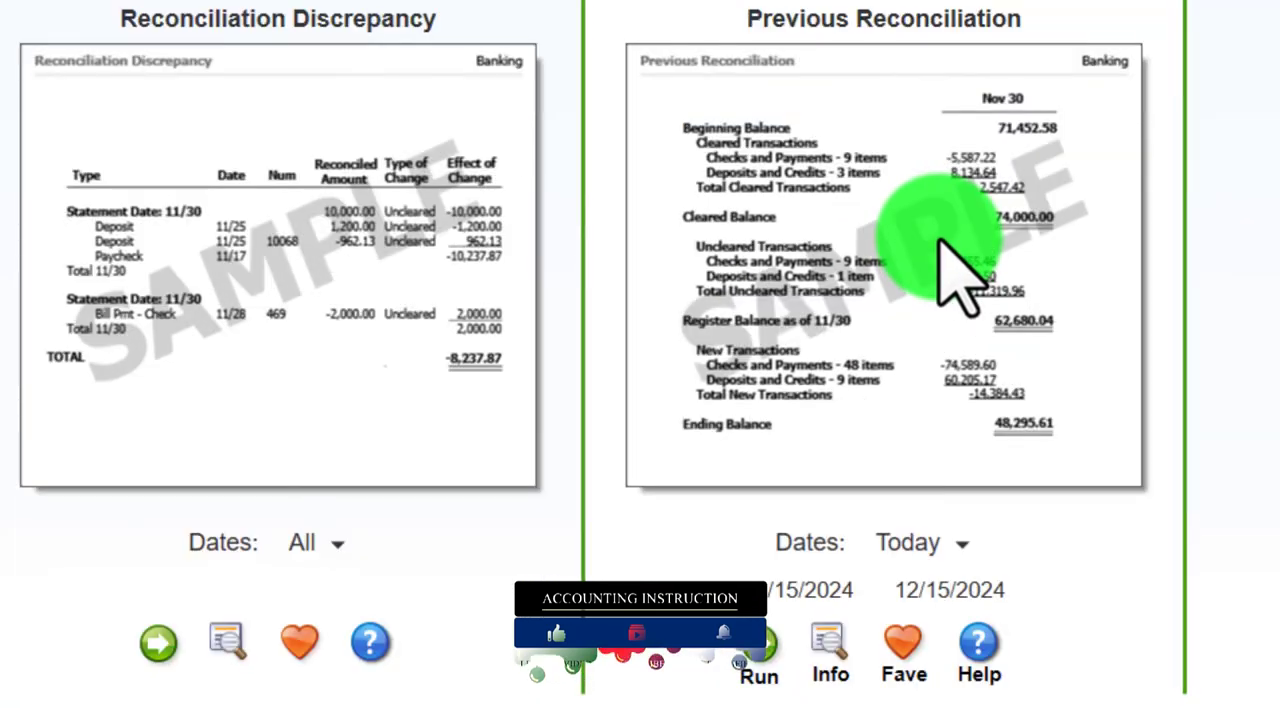
scroll(955, 270, down, 1)
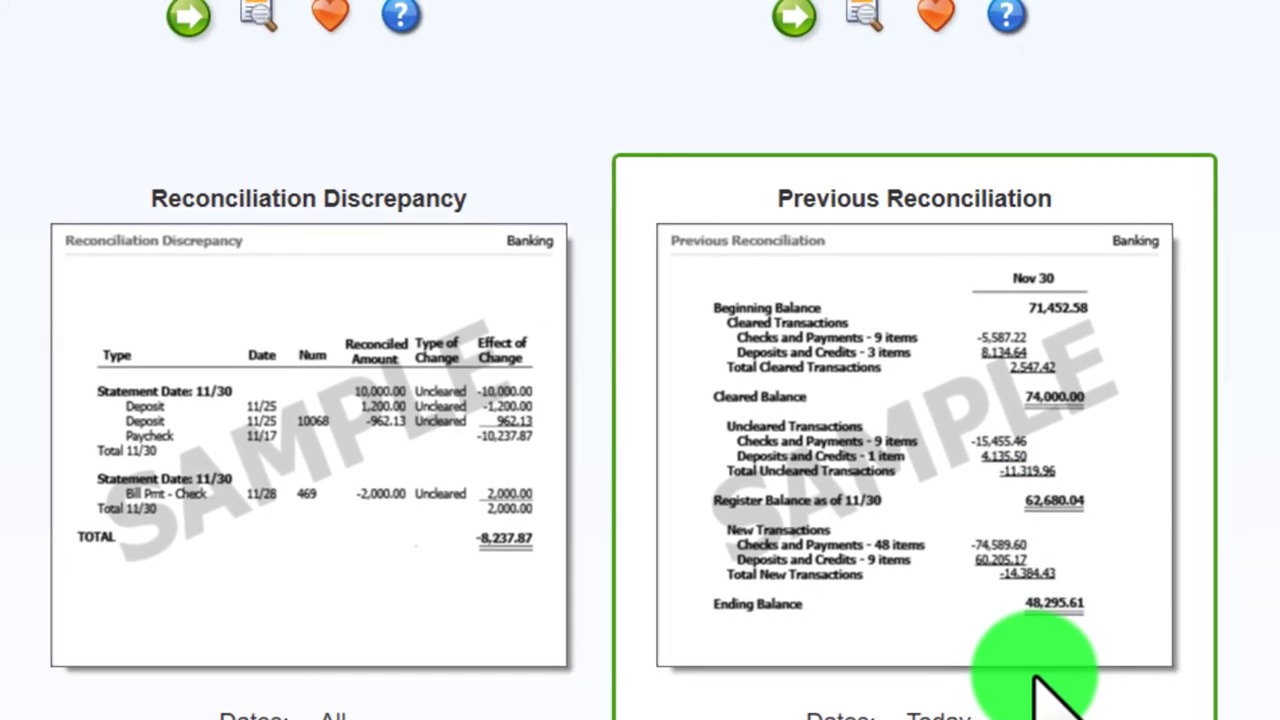